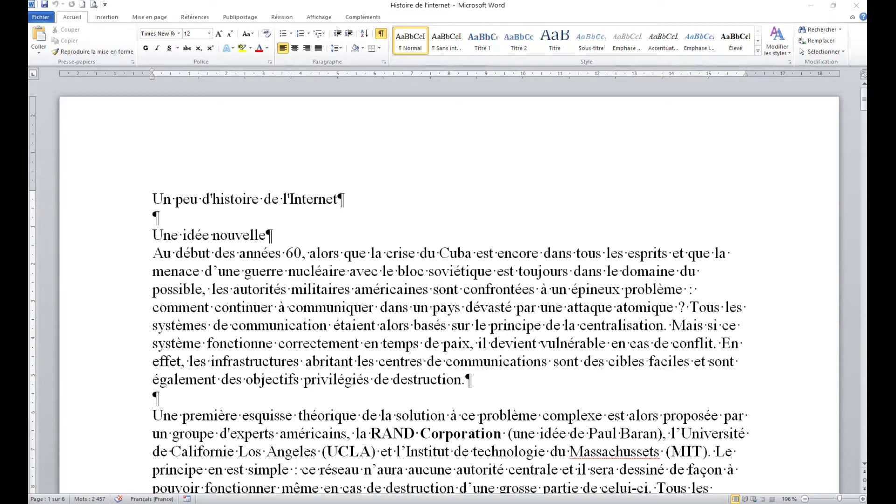
- Show the list of styles and apply the Titre 1 style to the opening title "Un peu d'histoire de l'Internet"
{"action": "key", "text": "F9"}
{"action": "left_click", "coordinate": [101, 200]}
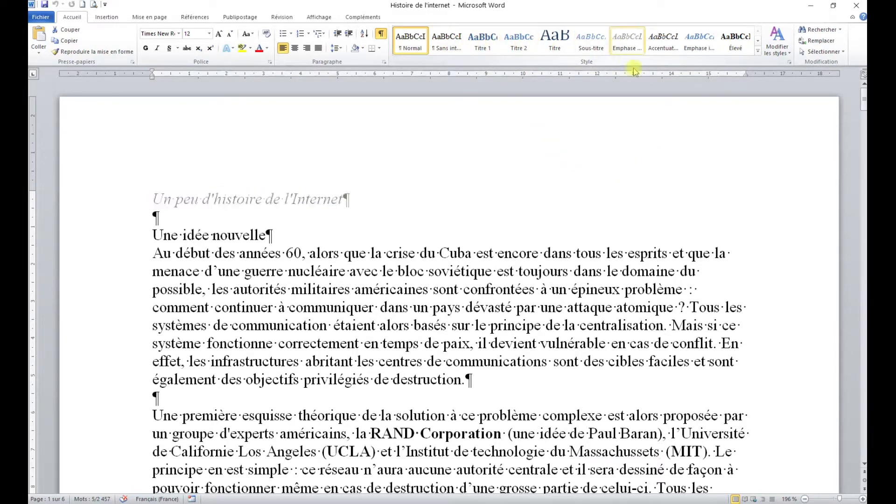
{"action": "left_click", "coordinate": [789, 62]}
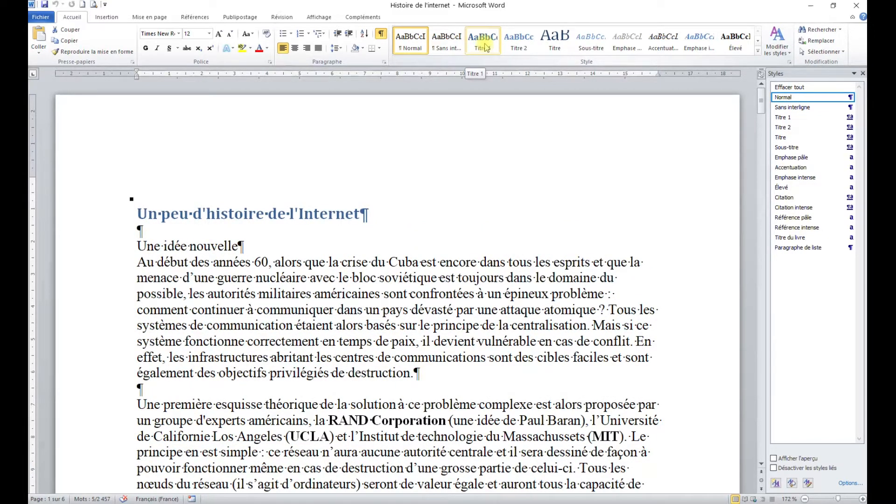
{"action": "left_click", "coordinate": [484, 42]}
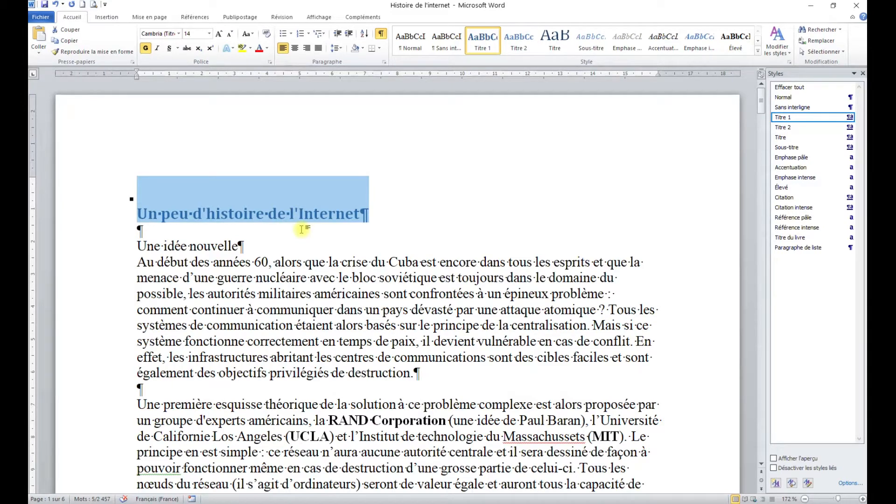
- Apply the Titre 2 style to the subheadings "Une idée nouvelle" and "ARPANET"
{"action": "left_click", "coordinate": [84, 247]}
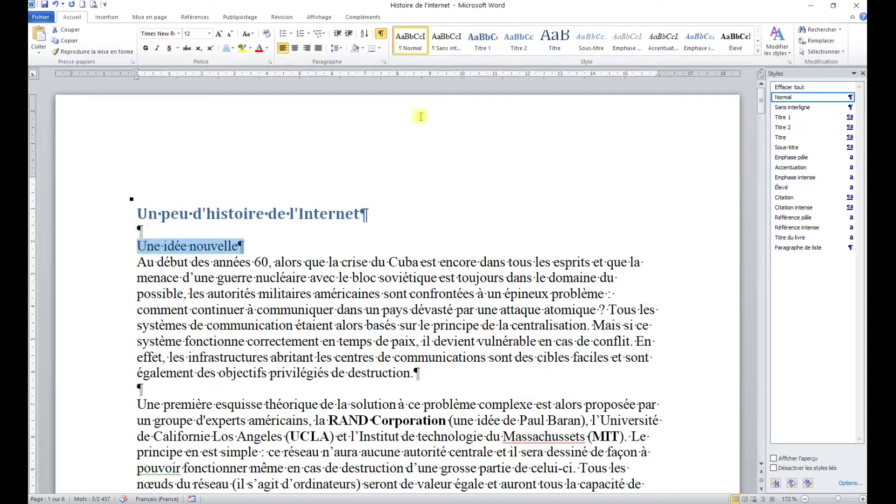
{"action": "left_click", "coordinate": [518, 39]}
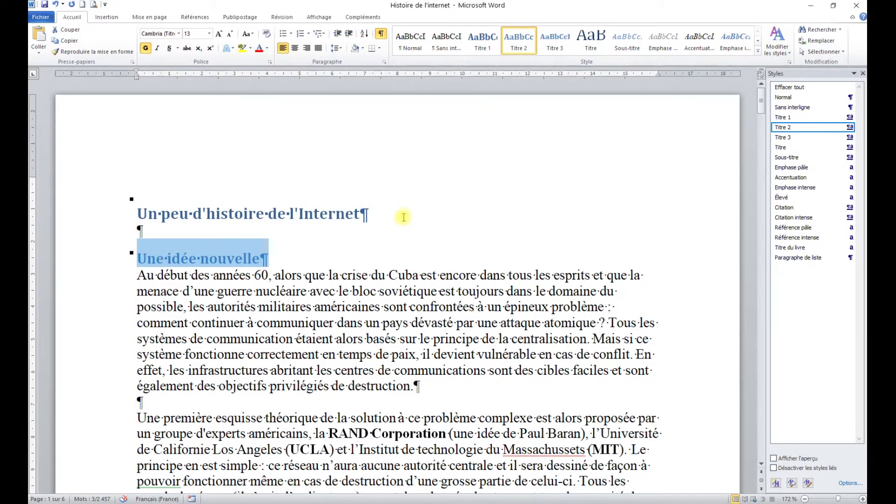
{"action": "scroll", "coordinate": [405, 216], "scroll_direction": "down", "scroll_amount": 7}
{"action": "scroll", "coordinate": [383, 229], "scroll_direction": "down", "scroll_amount": 2}
{"action": "left_click", "coordinate": [92, 209]}
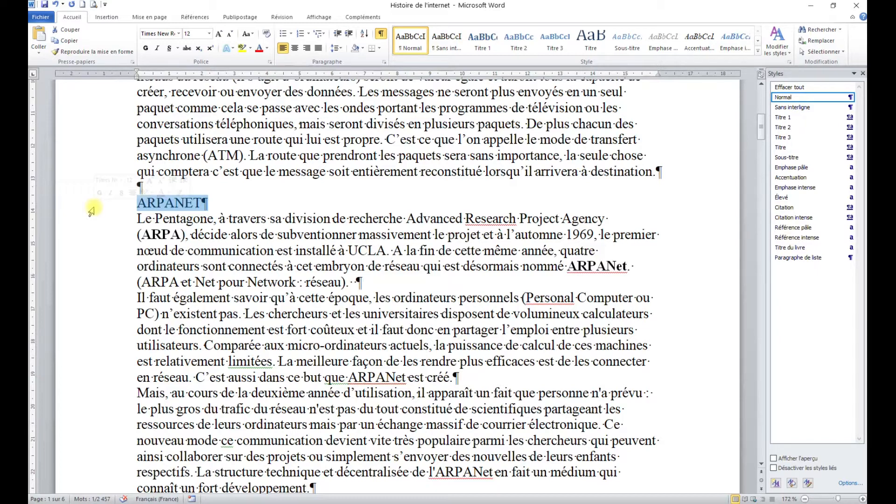
{"action": "key", "text": "F4"}
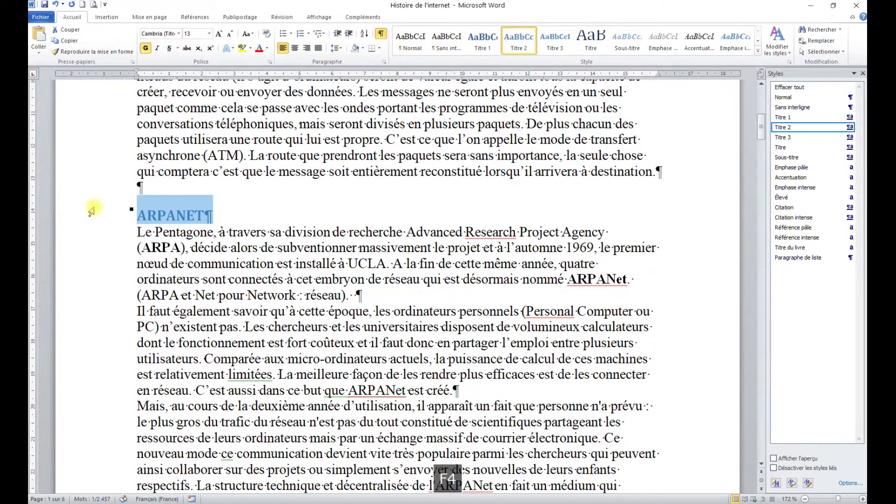
- Apply the Titre 2 style to the subheadings "Les années 70 : TCP/IP" and "Les années 80"
{"action": "scroll", "coordinate": [91, 208], "scroll_direction": "down", "scroll_amount": 5}
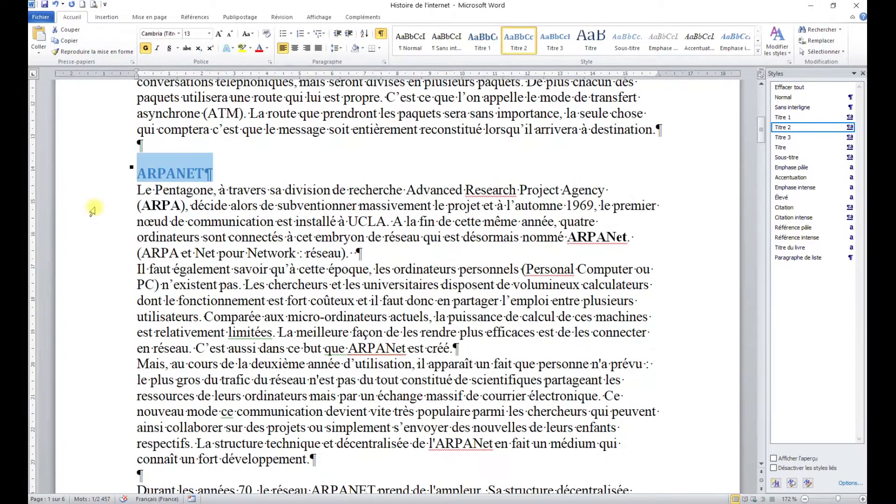
{"action": "scroll", "coordinate": [95, 235], "scroll_direction": "down", "scroll_amount": 10}
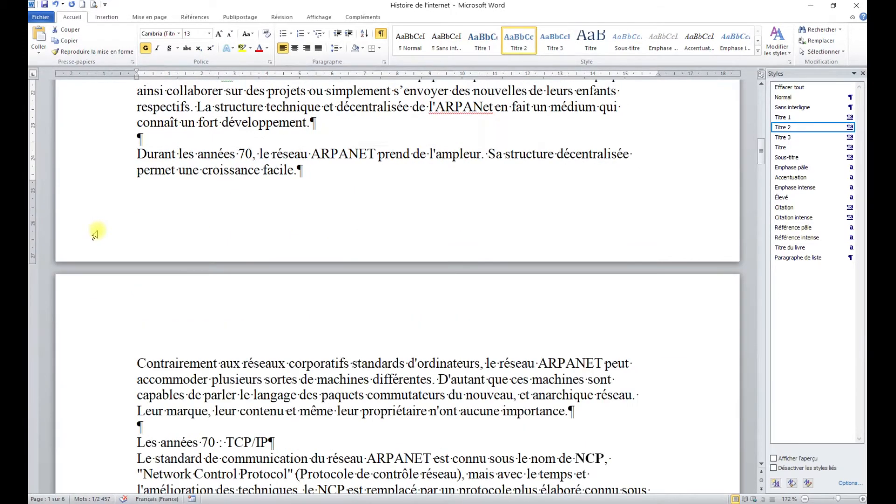
{"action": "left_click", "coordinate": [95, 322]}
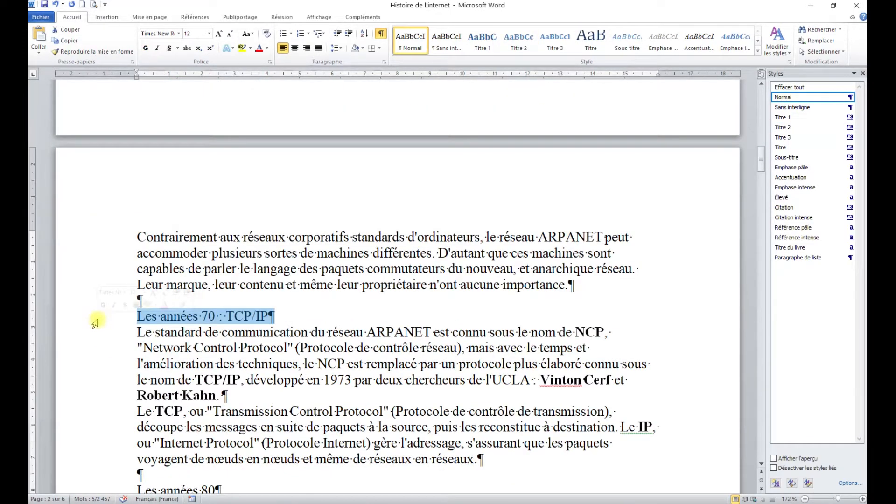
{"action": "key", "text": "F4"}
{"action": "scroll", "coordinate": [88, 285], "scroll_direction": "down", "scroll_amount": 6}
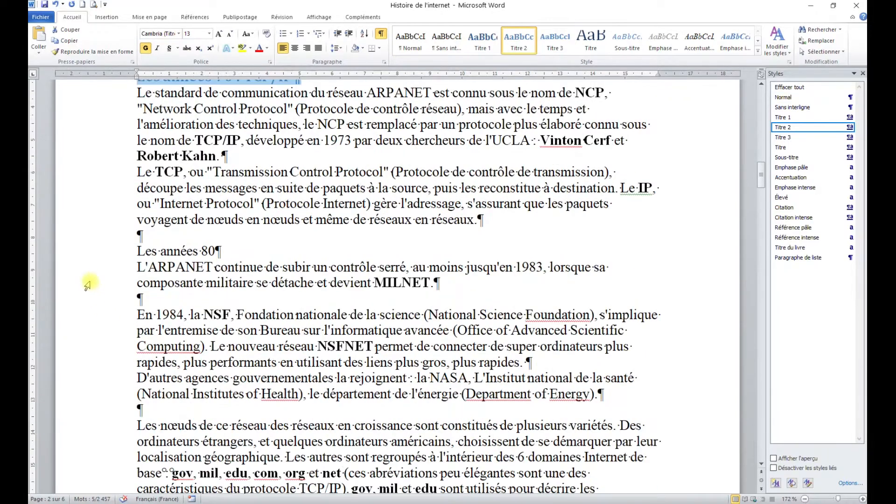
{"action": "left_click", "coordinate": [87, 251]}
{"action": "key", "text": "F4"}
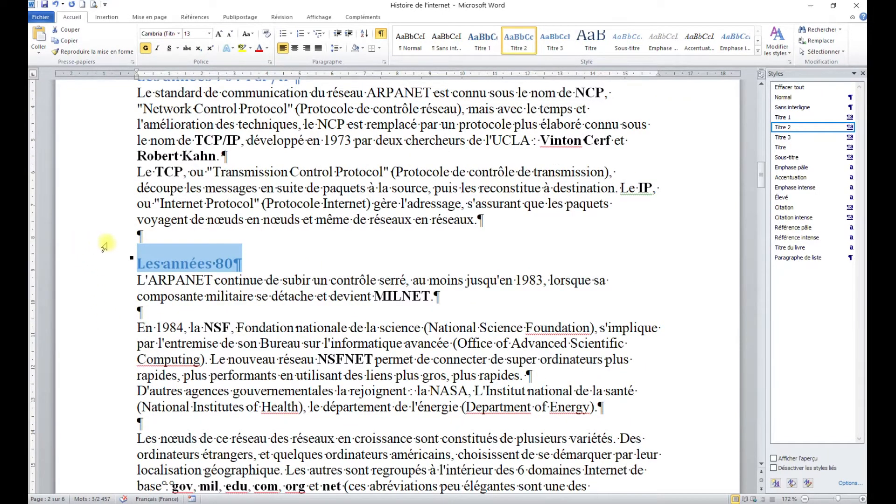
- Apply the Titre 2 style to the subheadings "Les années 90 : INTERNET" and "Le WORLD WIDE WEB"
{"action": "scroll", "coordinate": [105, 244], "scroll_direction": "down", "scroll_amount": 7}
{"action": "left_click", "coordinate": [92, 306]}
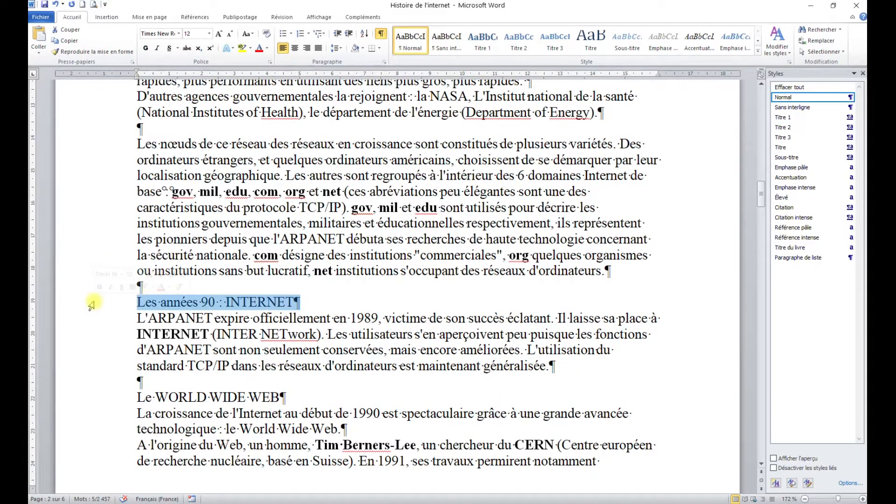
{"action": "key", "text": "F4"}
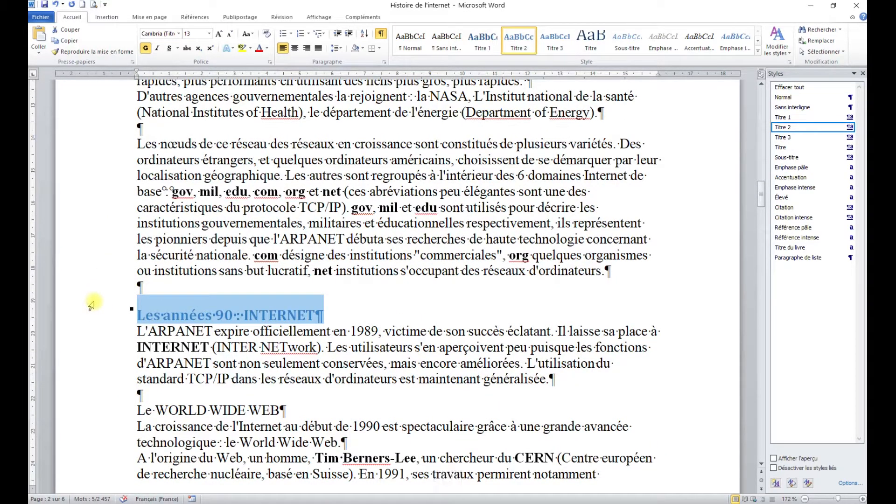
{"action": "left_click", "coordinate": [82, 414]}
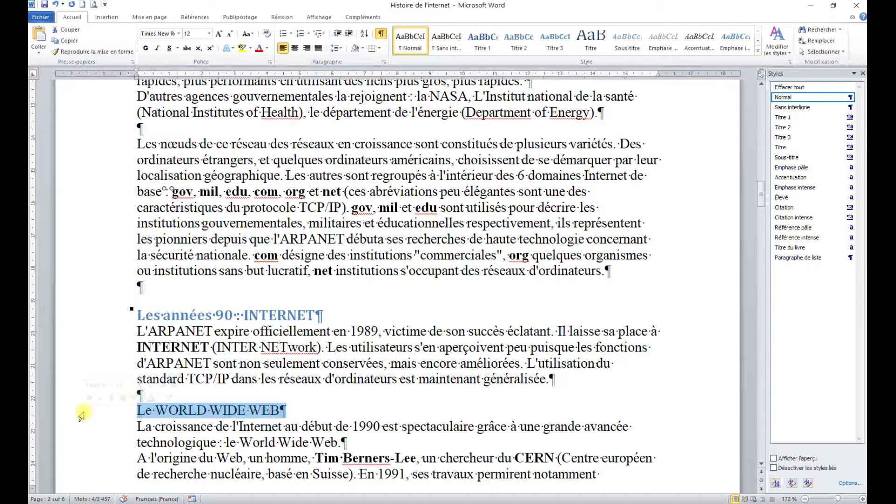
{"action": "key", "text": "F4"}
- Apply the Titre 1 style to the headings "Qu'est-ce que l'Internet ?" and "Les différents services de l'Internet"
{"action": "scroll", "coordinate": [182, 375], "scroll_direction": "down", "scroll_amount": 8}
{"action": "scroll", "coordinate": [184, 373], "scroll_direction": "down", "scroll_amount": 7}
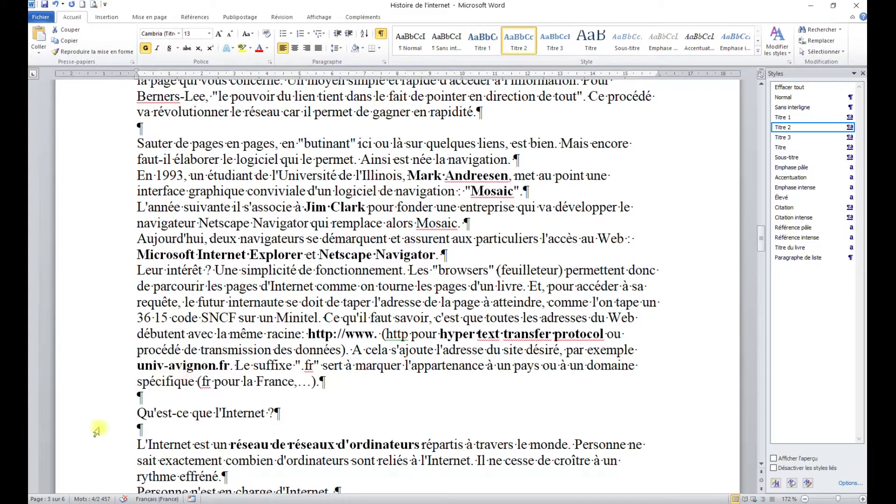
{"action": "left_click", "coordinate": [91, 413]}
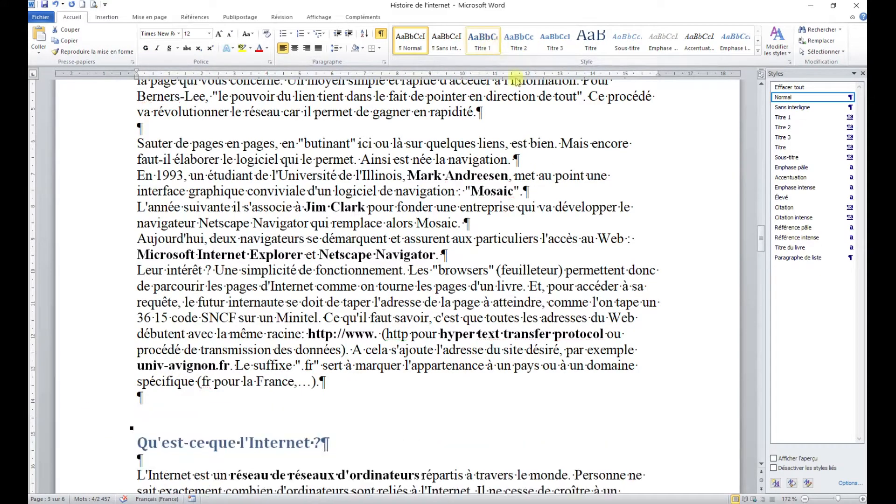
{"action": "left_click", "coordinate": [804, 119]}
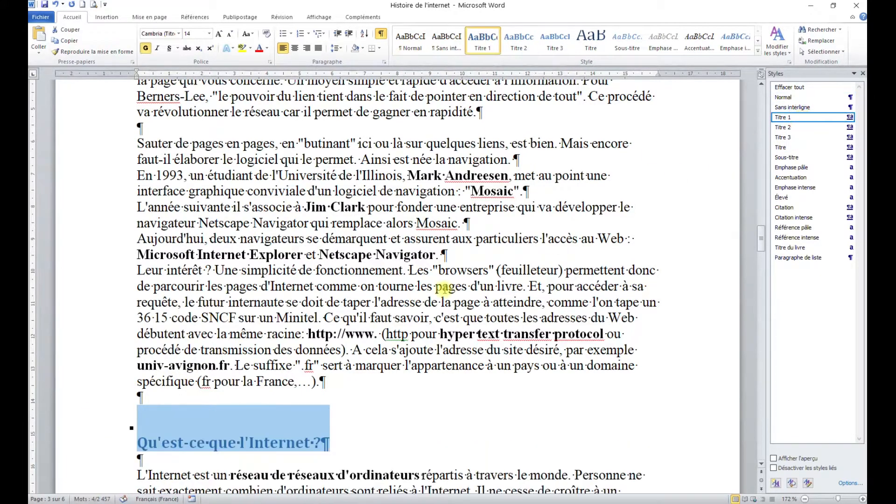
{"action": "scroll", "coordinate": [447, 283], "scroll_direction": "down", "scroll_amount": 4}
{"action": "scroll", "coordinate": [446, 283], "scroll_direction": "down", "scroll_amount": 3}
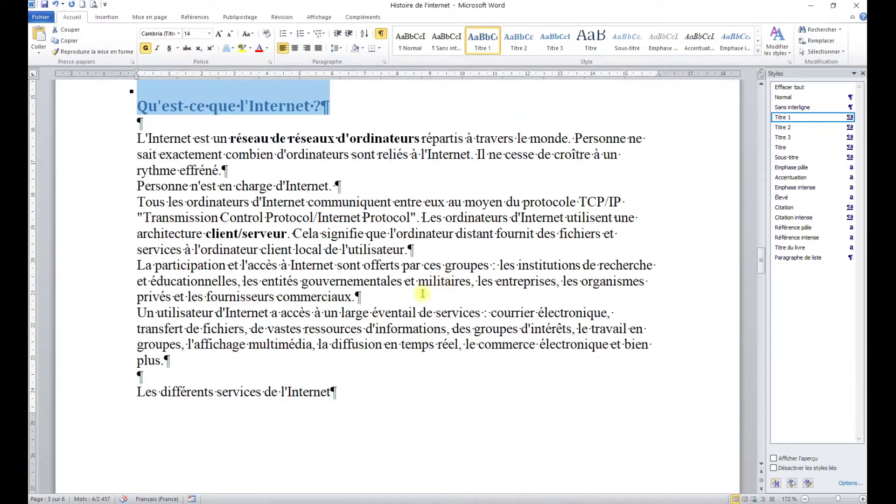
{"action": "left_click", "coordinate": [93, 394]}
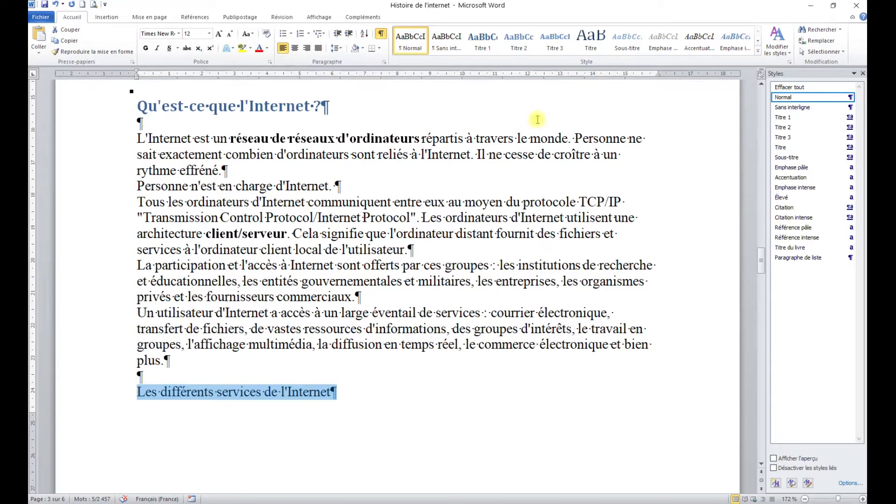
{"action": "key", "text": "F4"}
- Apply the Titre 2 style to the subheadings "Le courrier électronique" and "Le Web"
{"action": "scroll", "coordinate": [489, 159], "scroll_direction": "down", "scroll_amount": 3}
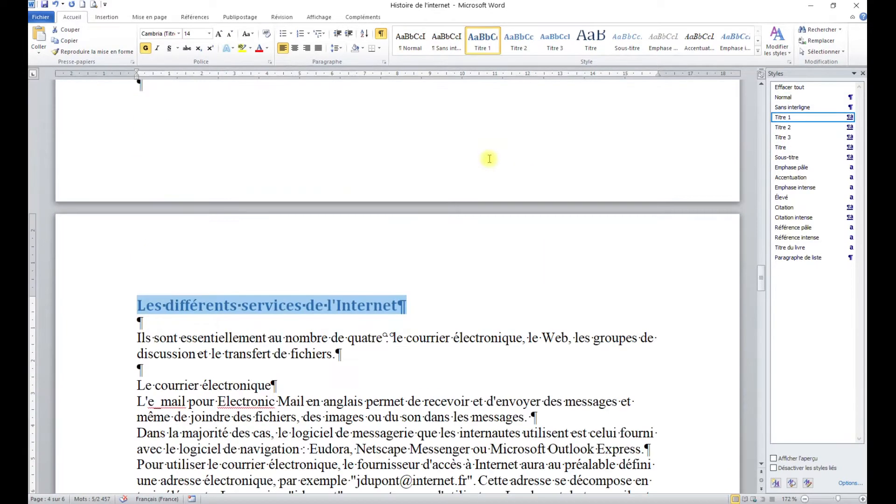
{"action": "scroll", "coordinate": [490, 159], "scroll_direction": "down", "scroll_amount": 2}
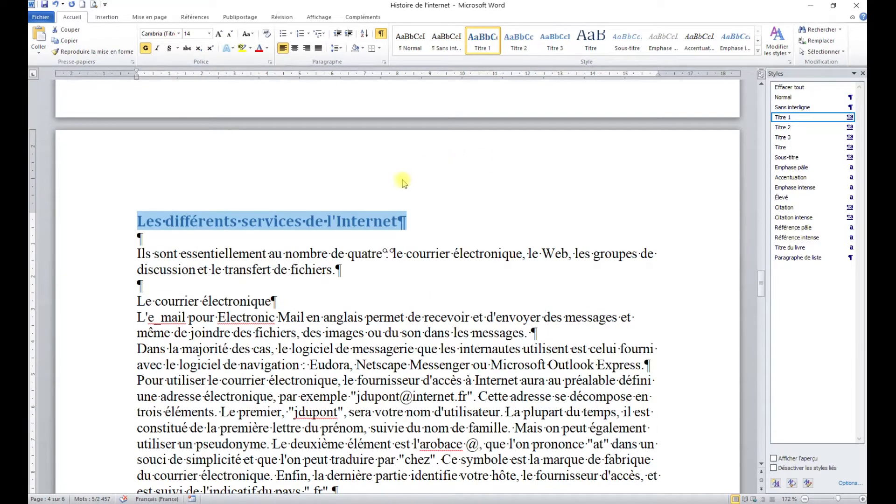
{"action": "left_click", "coordinate": [88, 302]}
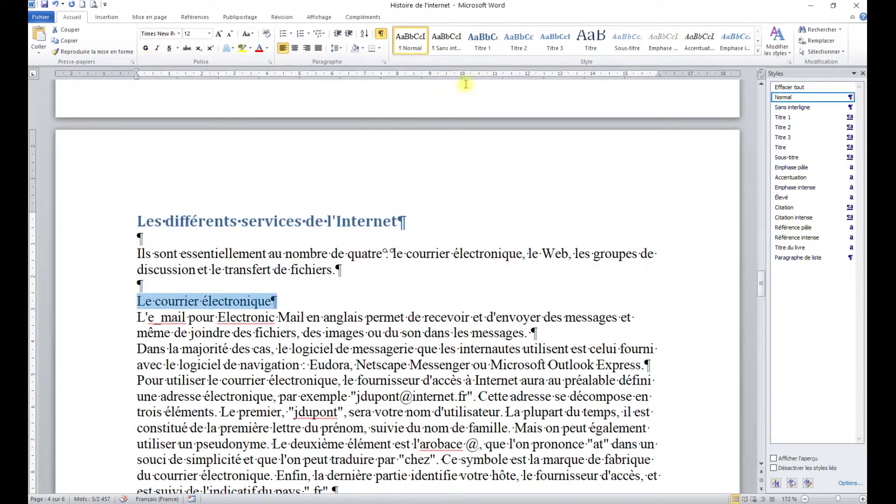
{"action": "left_click", "coordinate": [519, 41]}
{"action": "scroll", "coordinate": [363, 187], "scroll_direction": "down", "scroll_amount": 4}
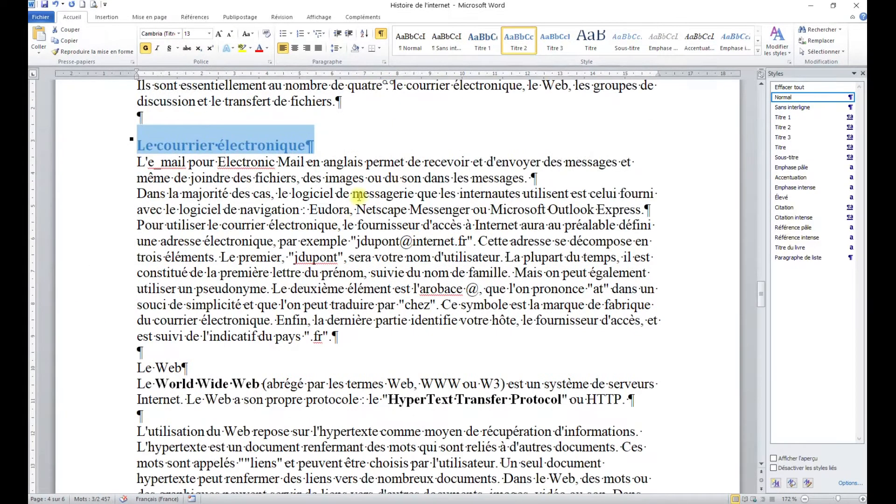
{"action": "left_click", "coordinate": [90, 369]}
{"action": "key", "text": "F4"}
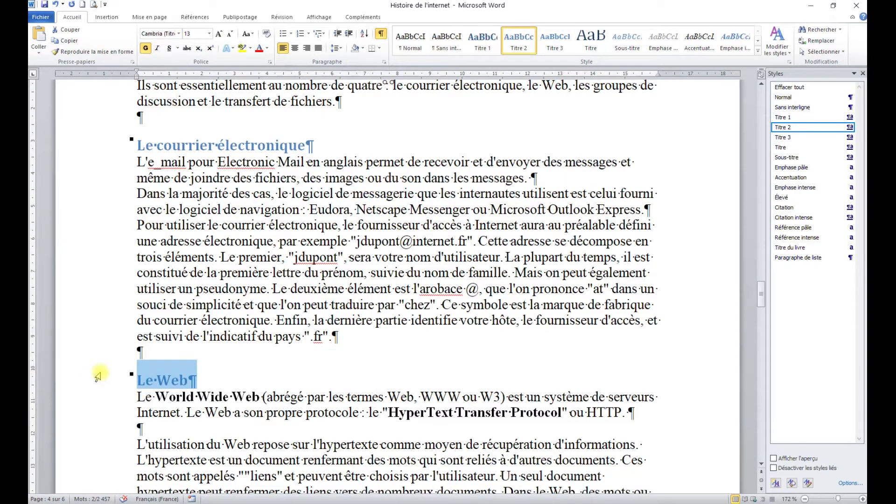
- Apply the Titre 2 style to the subheading "Les groupes de discussion, forums ou newsgroups"
{"action": "scroll", "coordinate": [96, 378], "scroll_direction": "down", "scroll_amount": 8}
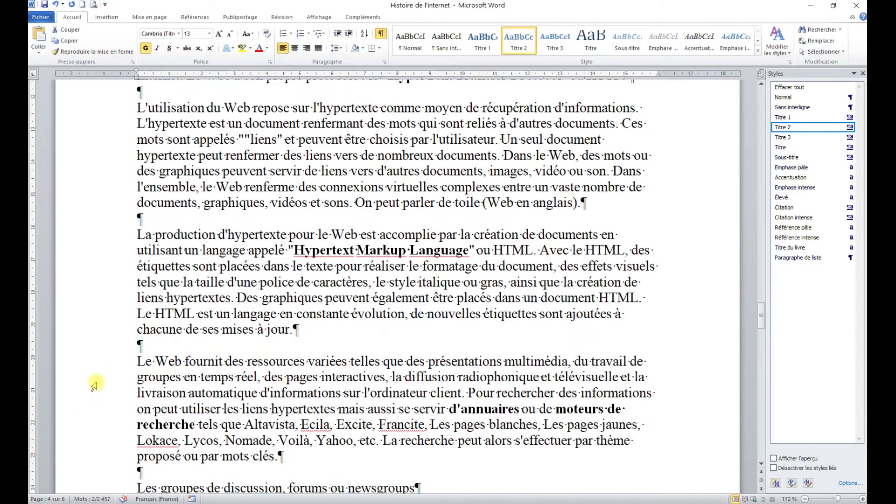
{"action": "scroll", "coordinate": [95, 385], "scroll_direction": "down", "scroll_amount": 3}
{"action": "left_click", "coordinate": [88, 365]}
{"action": "key", "text": "F4"}
- Apply the Titre 2 style to the subheadings "Le téléchargement" and "Autres services"
{"action": "scroll", "coordinate": [117, 346], "scroll_direction": "down", "scroll_amount": 4}
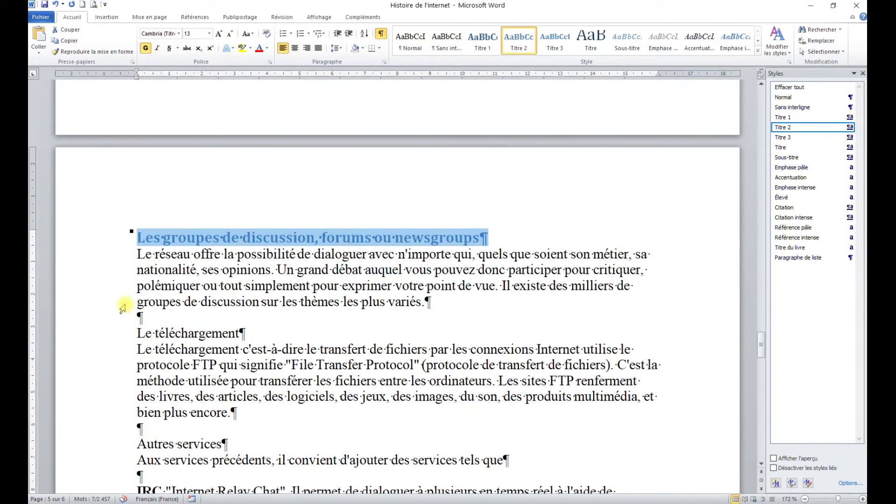
{"action": "left_click", "coordinate": [70, 334]}
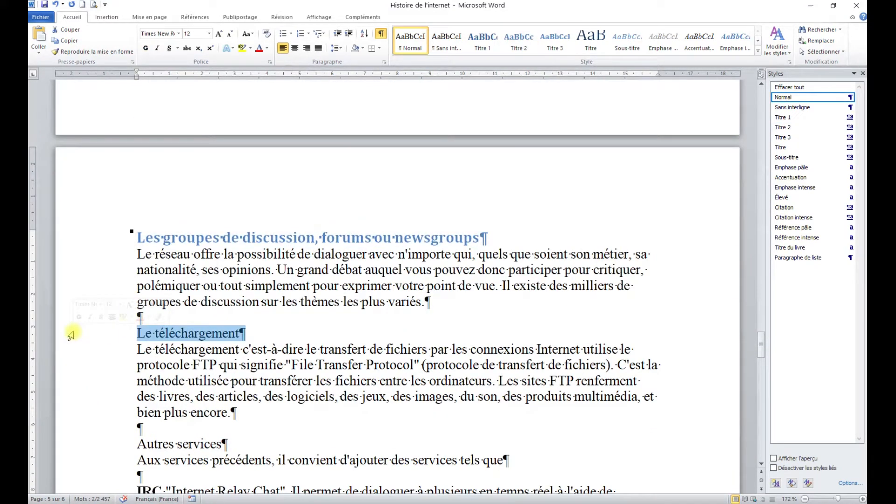
{"action": "key", "text": "F4"}
{"action": "scroll", "coordinate": [71, 303], "scroll_direction": "down", "scroll_amount": 4}
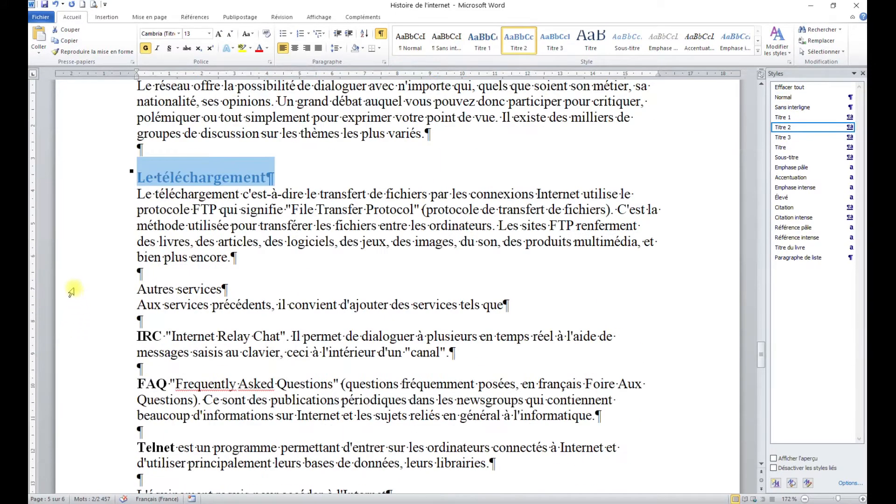
{"action": "left_click", "coordinate": [71, 292]}
{"action": "key", "text": "F4"}
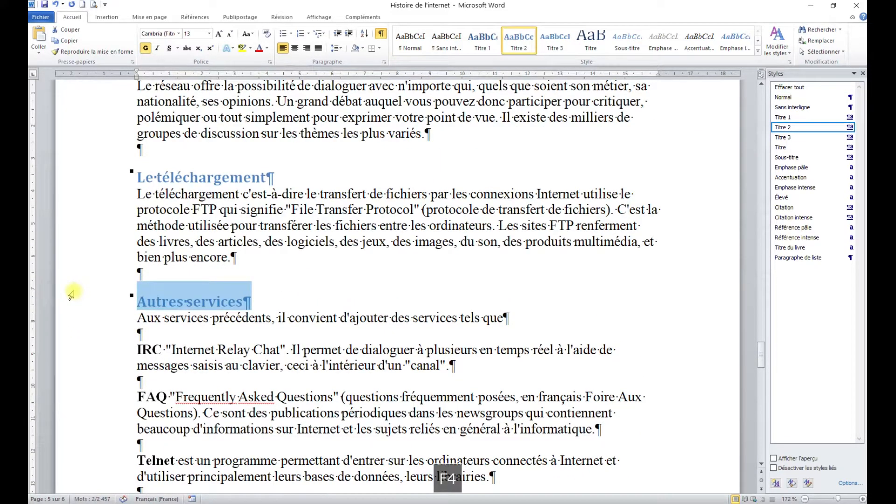
- Apply the Titre 1 style to "L'équipement requis pour accéder à l'Internet" and the Titre 2 style to "Les matériels"
{"action": "scroll", "coordinate": [140, 288], "scroll_direction": "down", "scroll_amount": 2}
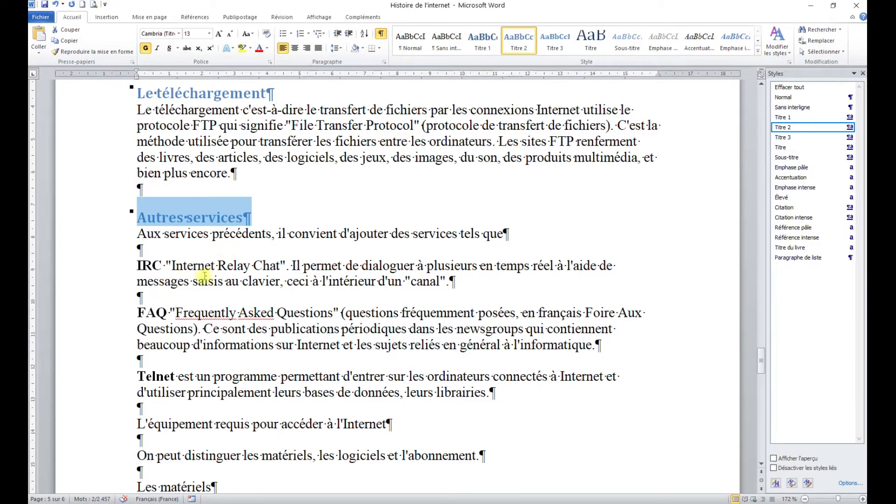
{"action": "scroll", "coordinate": [175, 286], "scroll_direction": "down", "scroll_amount": 3}
{"action": "left_click", "coordinate": [81, 256]}
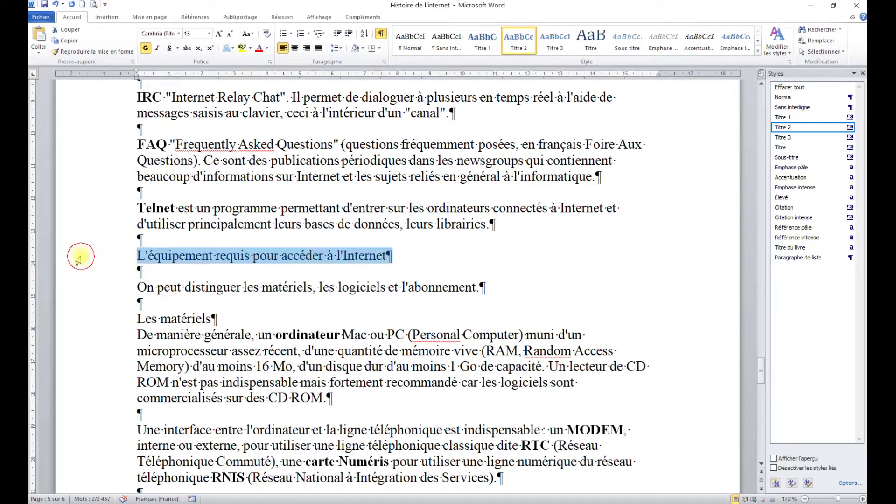
{"action": "left_click", "coordinate": [480, 47]}
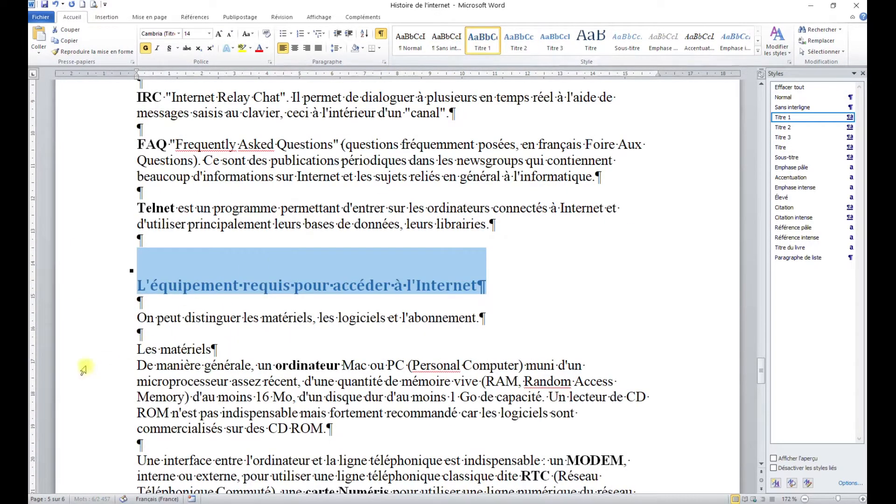
{"action": "left_click", "coordinate": [80, 351]}
{"action": "left_click", "coordinate": [510, 55]}
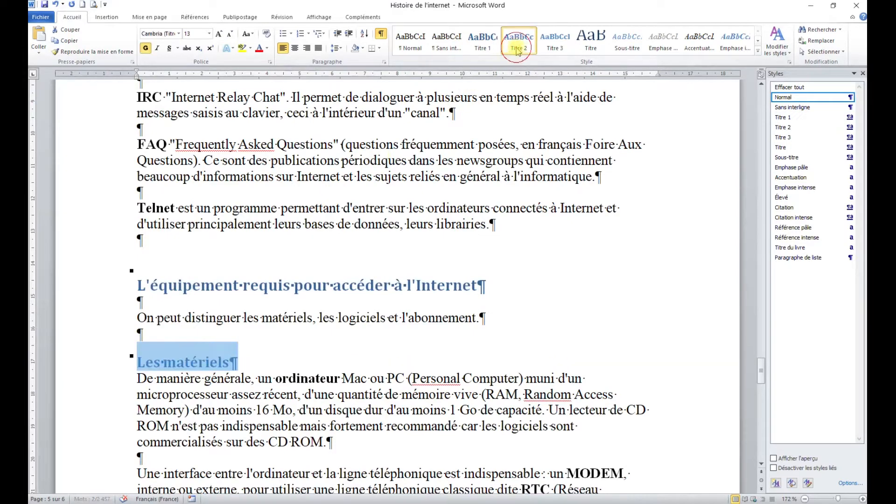
- Apply the Titre 2 style to "Les logiciels" and to the paragraph beginning "Un abonnement auprès d'un fournisseur d'accès à l'Internet"
{"action": "scroll", "coordinate": [393, 190], "scroll_direction": "down", "scroll_amount": 4}
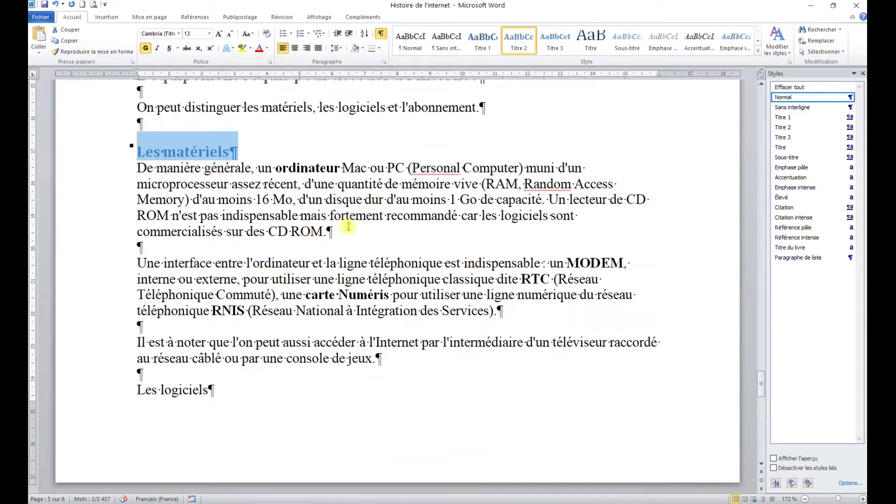
{"action": "left_click", "coordinate": [96, 392]}
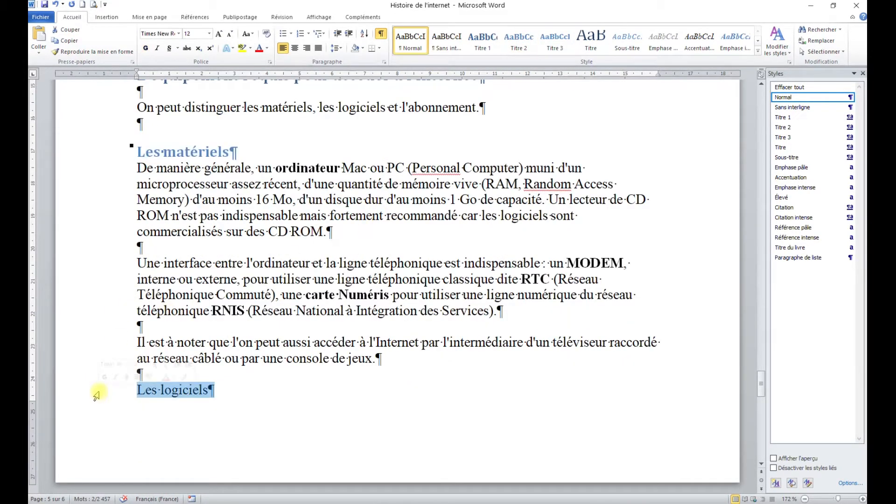
{"action": "key", "text": "F4"}
{"action": "scroll", "coordinate": [96, 396], "scroll_direction": "down", "scroll_amount": 4}
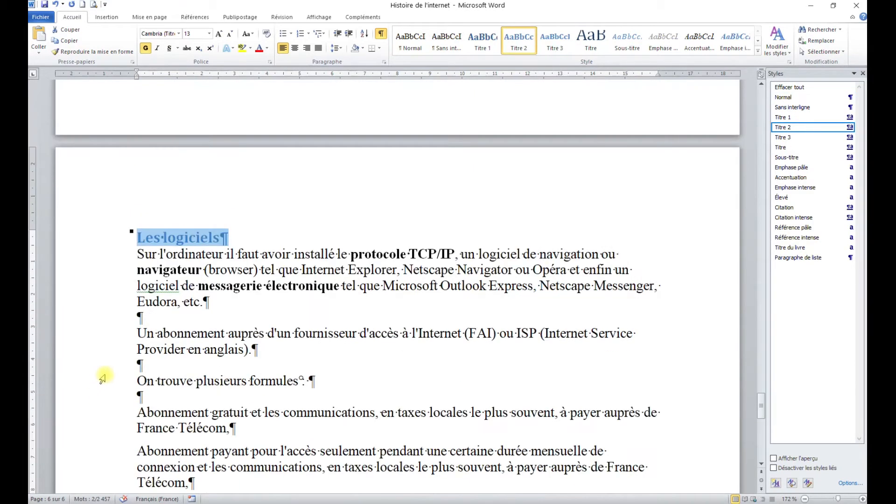
{"action": "left_click", "coordinate": [89, 338]}
{"action": "left_click_drag", "start_coordinate": [89, 339], "coordinate": [87, 353]}
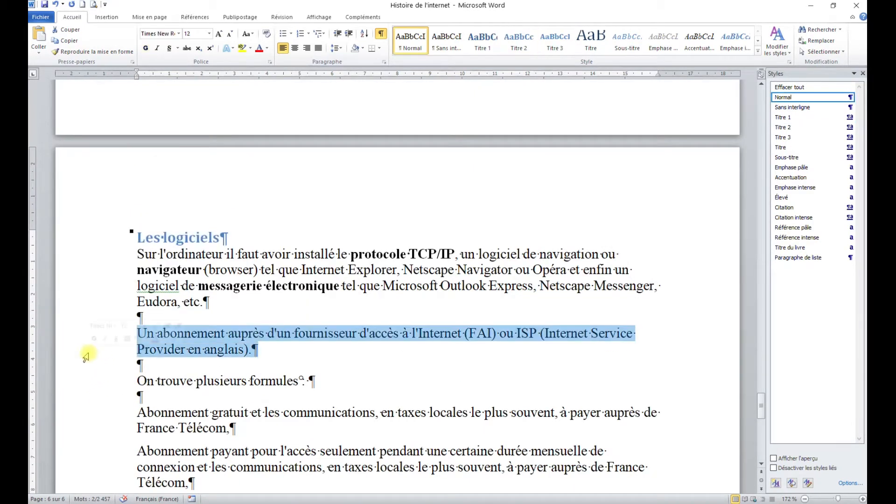
{"action": "key", "text": "F4"}
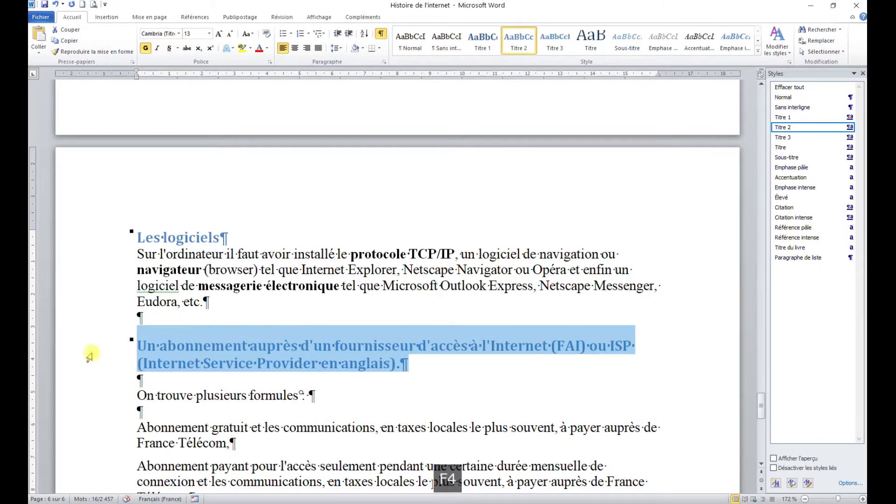
- Apply the Titre 3 style to the three subscription paragraphs at the end of the document, from "Abonnement gratuit" to "Forfait payant"
{"action": "scroll", "coordinate": [87, 356], "scroll_direction": "down", "scroll_amount": 3}
{"action": "left_click_drag", "start_coordinate": [98, 258], "coordinate": [126, 366]}
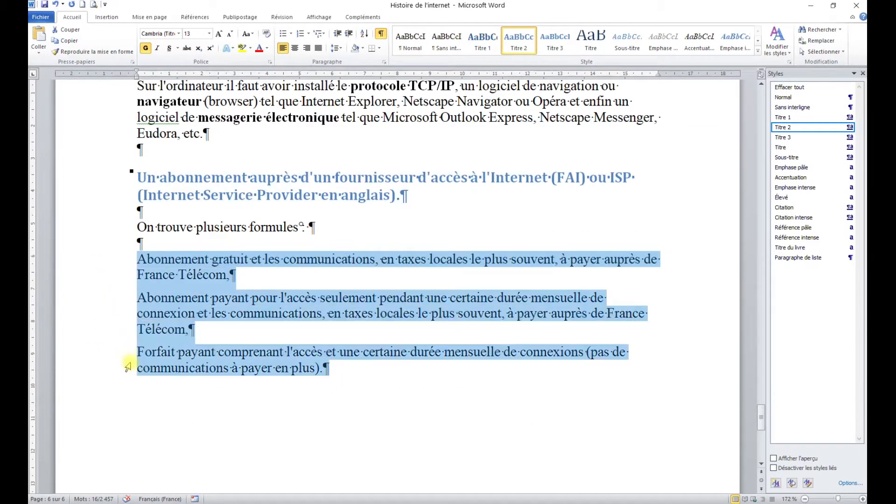
{"action": "left_click", "coordinate": [556, 44]}
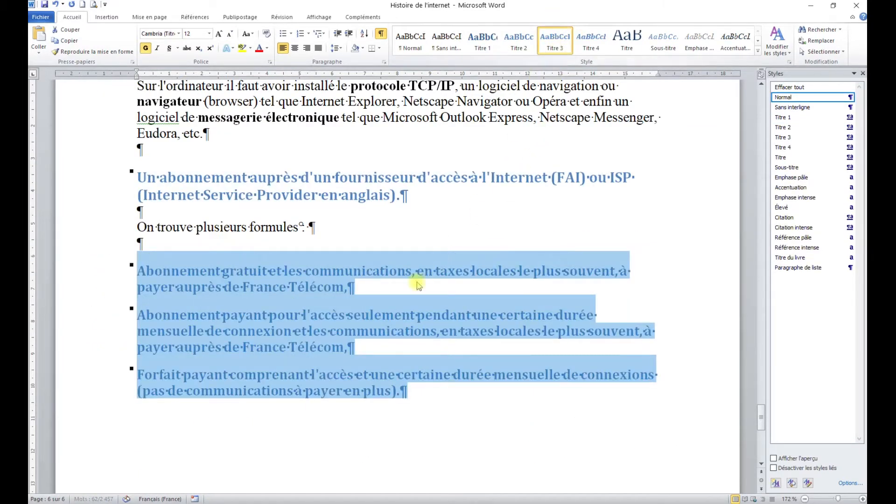
{"action": "left_click", "coordinate": [395, 290]}
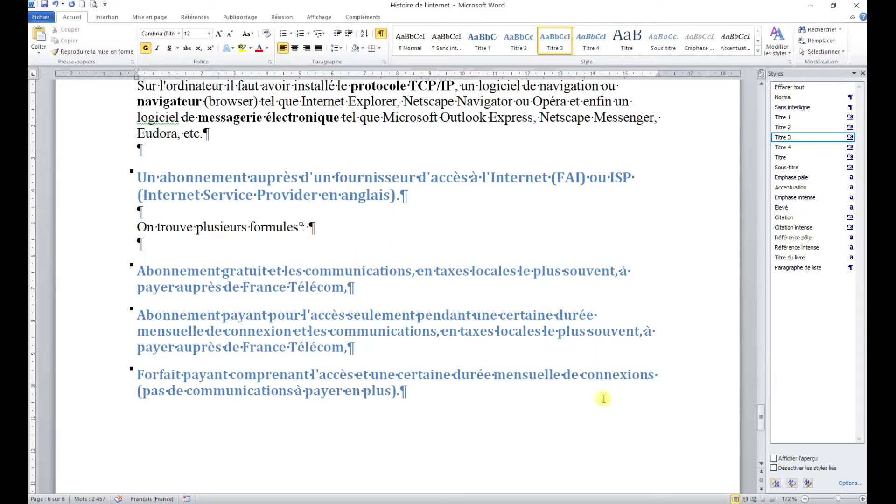
- Number all the headings with the multilevel list linked to the heading styles, in the format I. Titre 1, A. Titre 2, 1. Titre 3
{"action": "left_click_drag", "start_coordinate": [761, 417], "coordinate": [738, 97]}
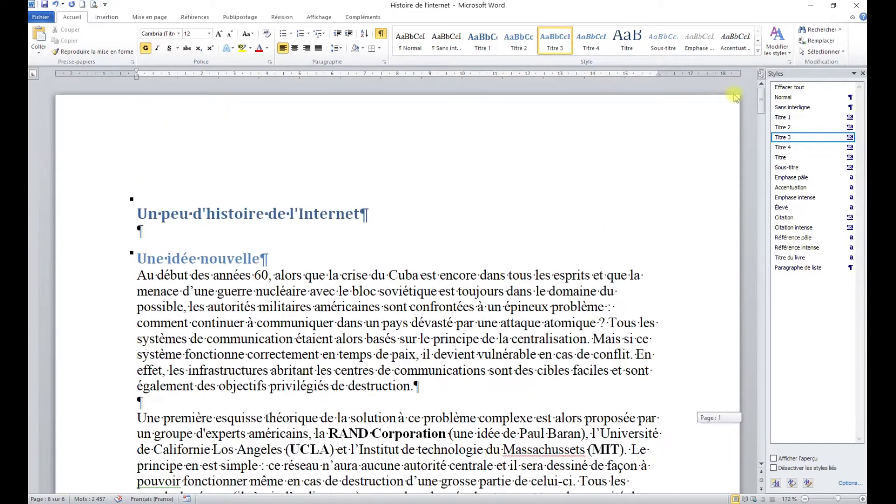
{"action": "left_click", "coordinate": [203, 214]}
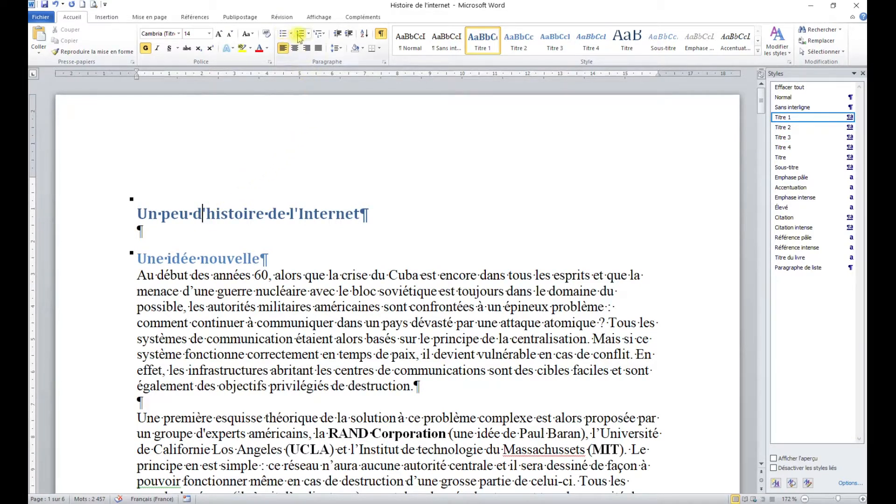
{"action": "left_click", "coordinate": [323, 33]}
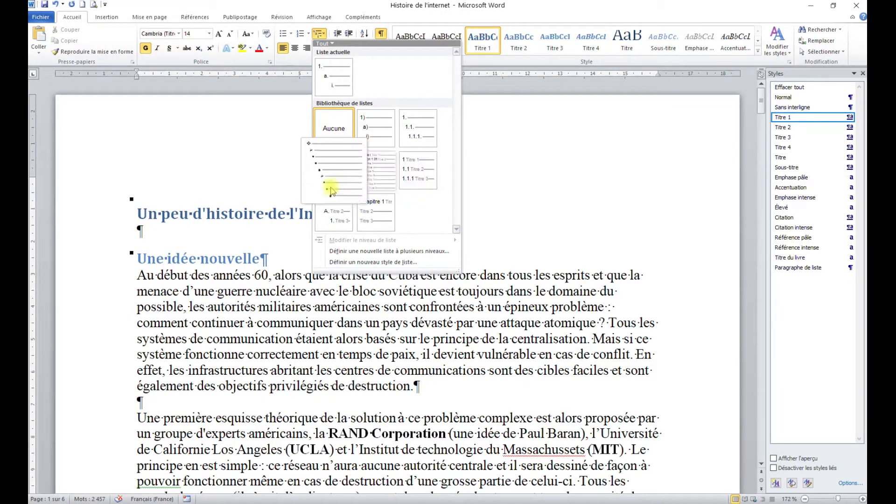
{"action": "mouse_move", "coordinate": [340, 224]}
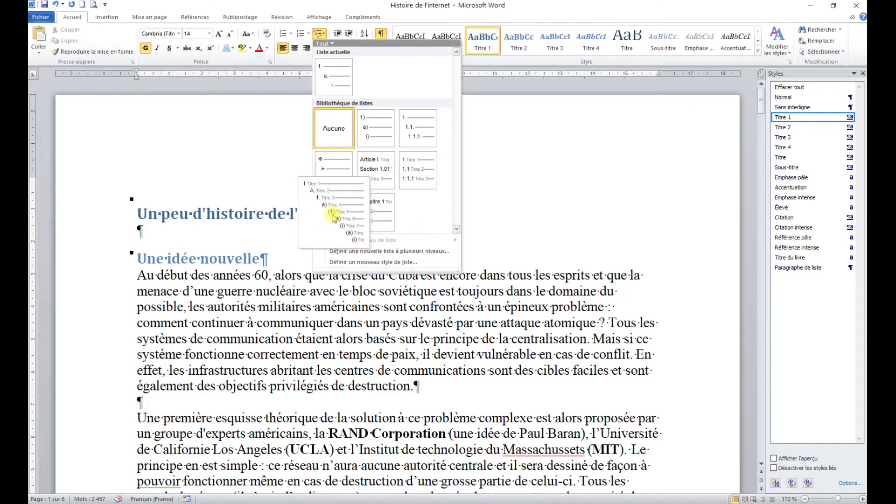
{"action": "left_click", "coordinate": [334, 219]}
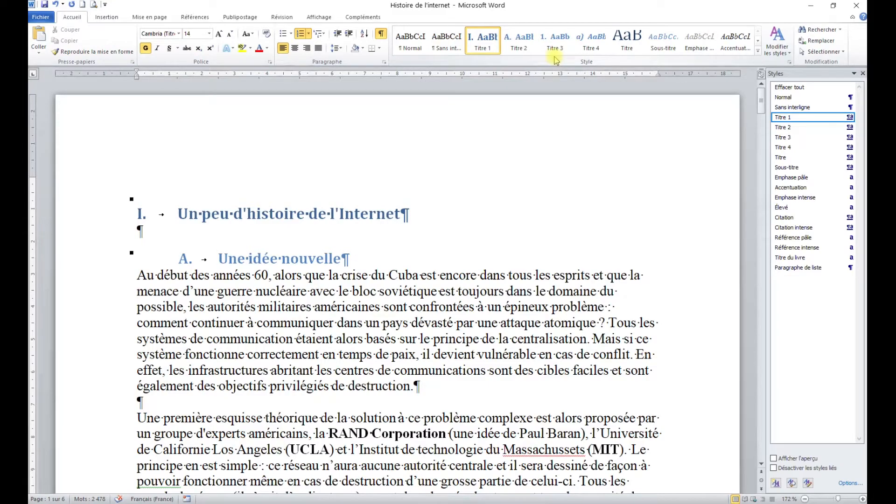
- Check the heading numbering over the first pages and display the document's navigation pane
{"action": "scroll", "coordinate": [473, 178], "scroll_direction": "down", "scroll_amount": 2}
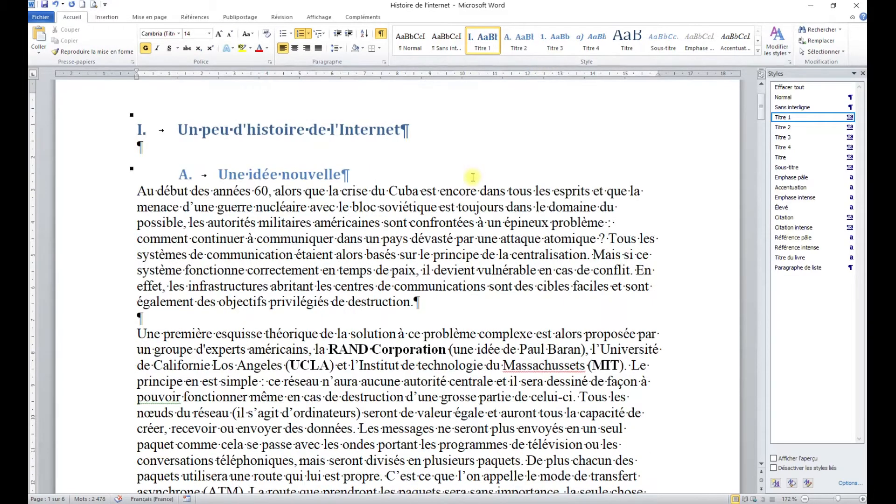
{"action": "scroll", "coordinate": [473, 178], "scroll_direction": "down", "scroll_amount": 10}
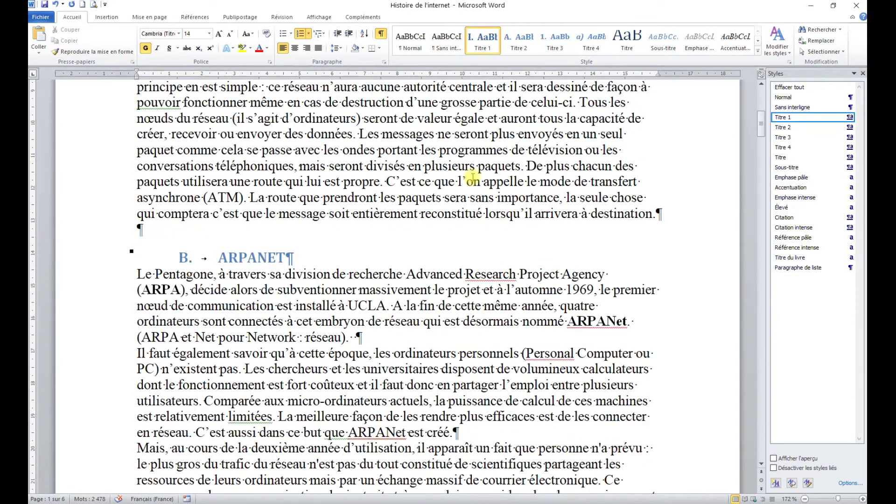
{"action": "scroll", "coordinate": [473, 177], "scroll_direction": "down", "scroll_amount": 9}
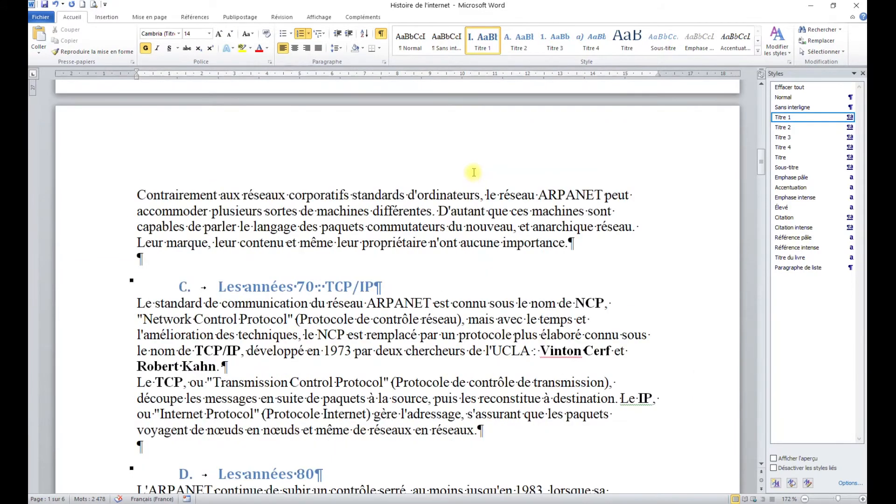
{"action": "scroll", "coordinate": [474, 172], "scroll_direction": "down", "scroll_amount": 4}
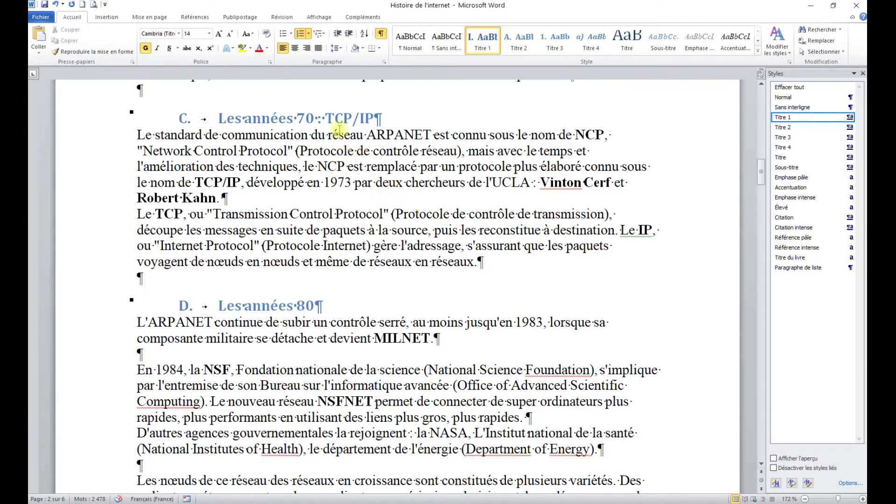
{"action": "left_click", "coordinate": [319, 17]}
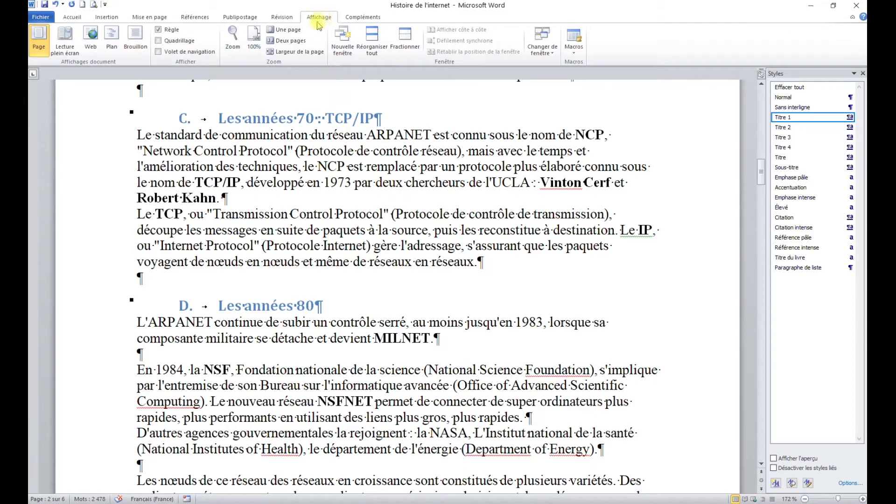
{"action": "left_click", "coordinate": [159, 52]}
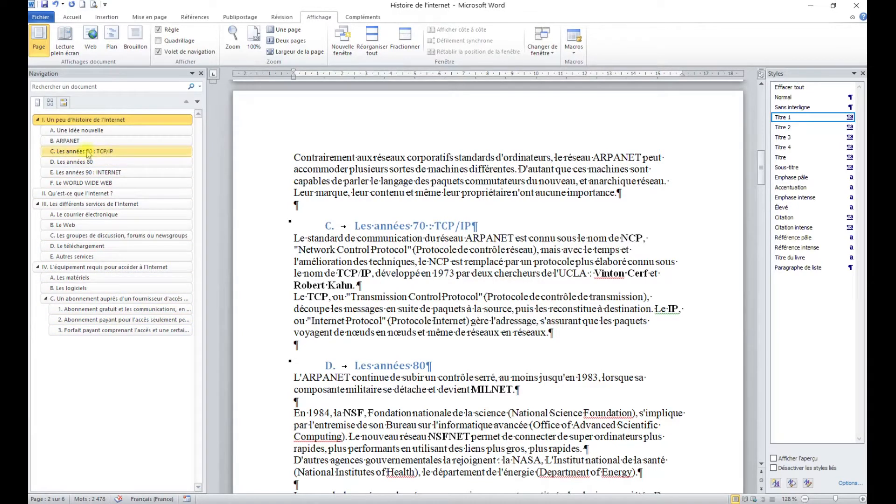
- Go to the heading "Les années 90 : INTERNET" through the document's heading list and make the navigation pane slightly narrower
{"action": "left_click", "coordinate": [85, 174]}
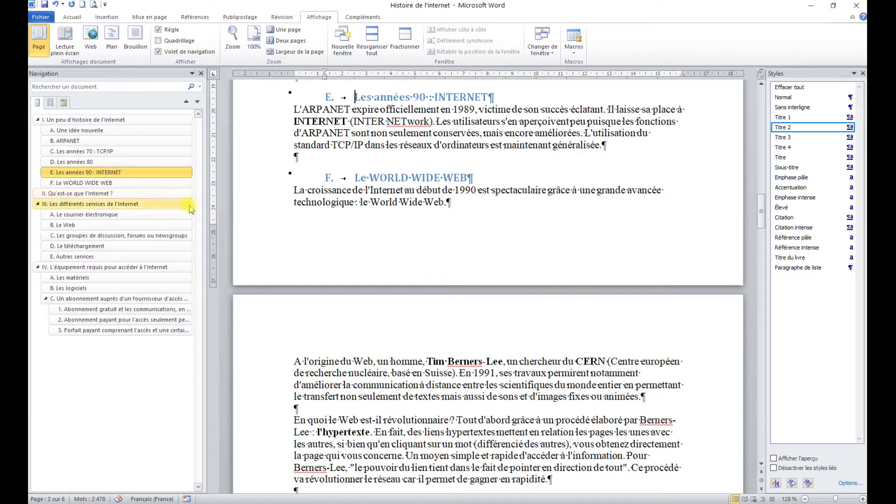
{"action": "left_click_drag", "start_coordinate": [206, 223], "coordinate": [173, 225]}
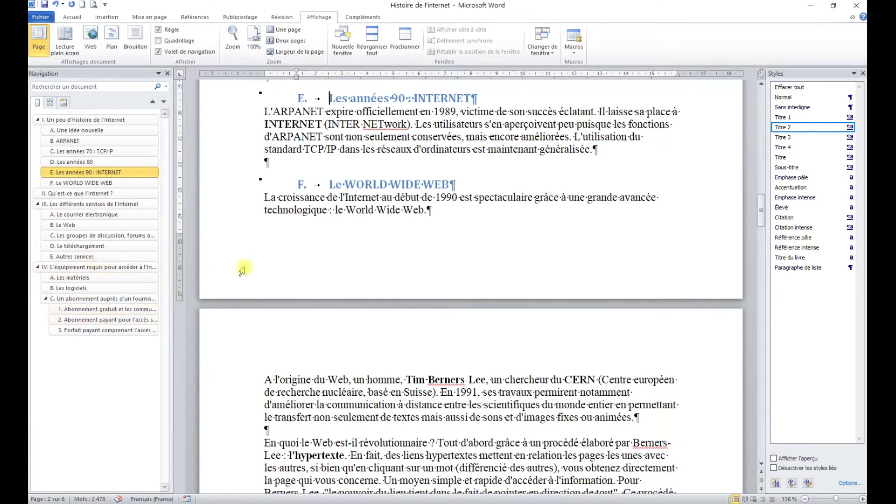
- Switch the document to outline view (Mode Plan) and show only the Niveau 1 headings
{"action": "left_click", "coordinate": [504, 201]}
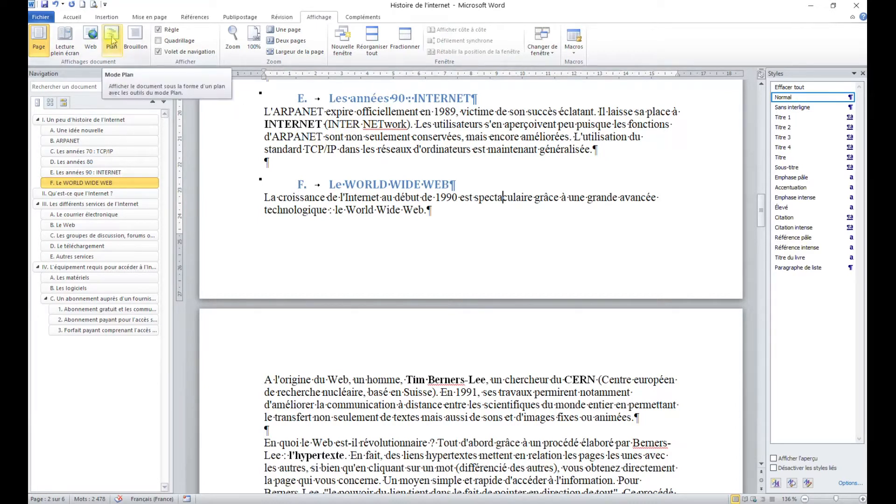
{"action": "left_click", "coordinate": [112, 39]}
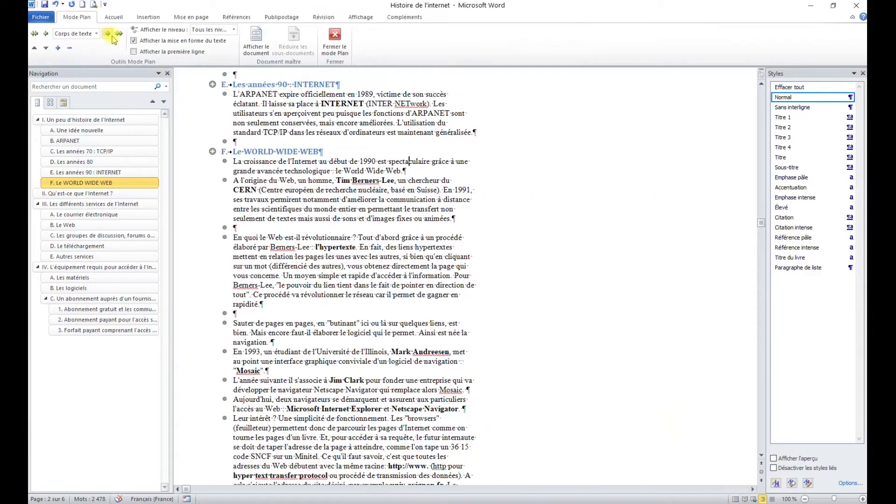
{"action": "scroll", "coordinate": [524, 188], "scroll_direction": "up", "scroll_amount": 12}
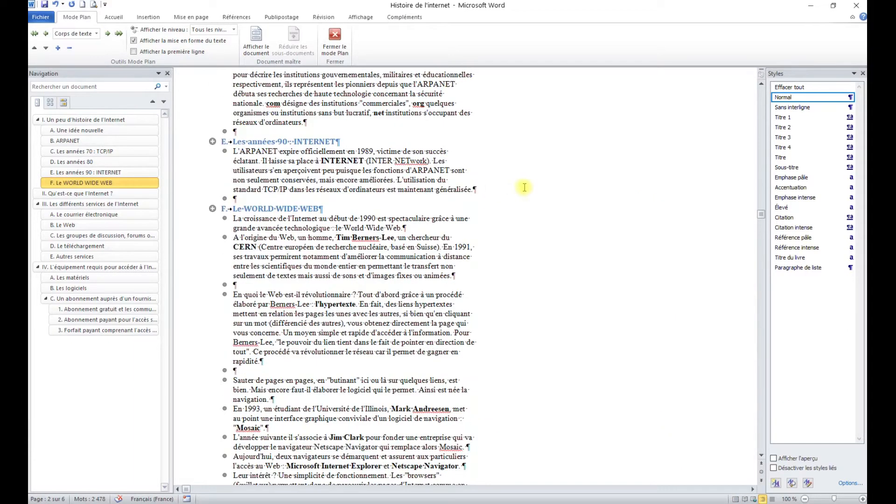
{"action": "scroll", "coordinate": [551, 193], "scroll_direction": "up", "scroll_amount": 20}
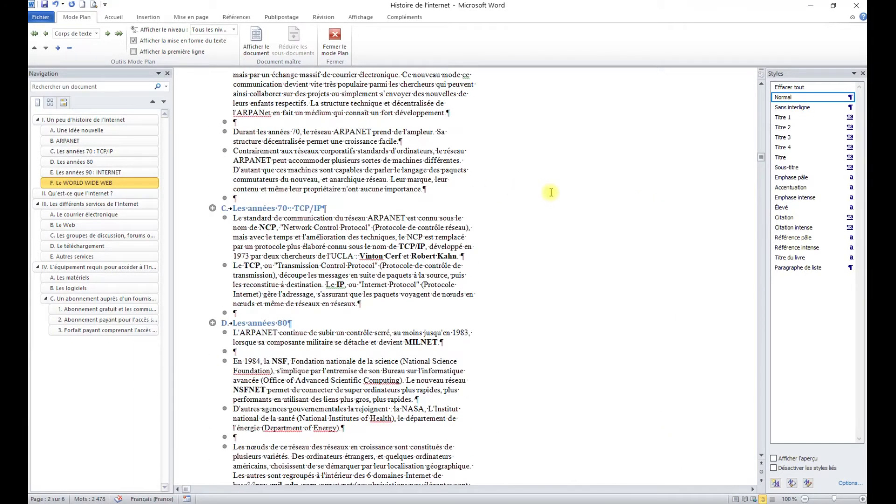
{"action": "scroll", "coordinate": [549, 189], "scroll_direction": "up", "scroll_amount": 1}
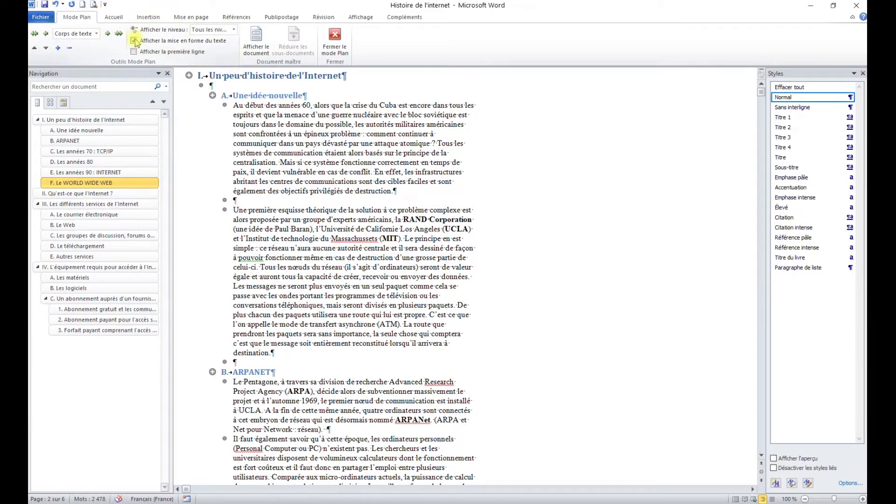
{"action": "left_click", "coordinate": [234, 31]}
{"action": "left_click", "coordinate": [235, 31]}
{"action": "left_click", "coordinate": [234, 31]}
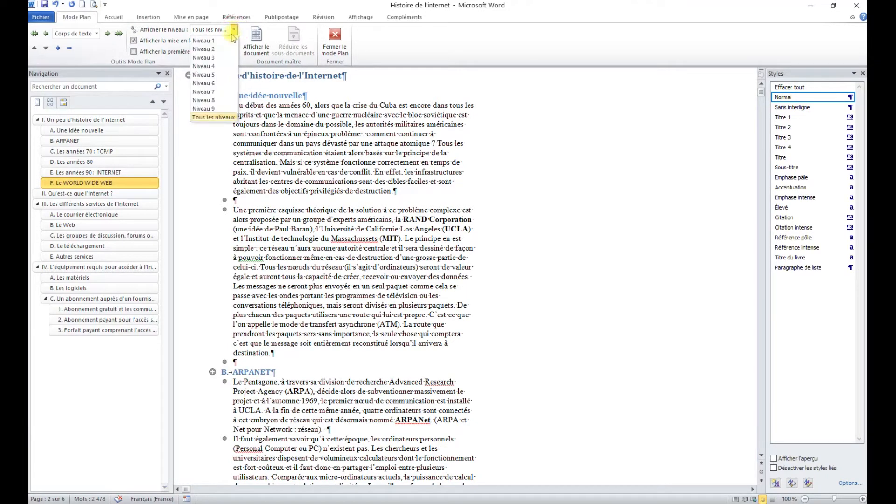
{"action": "left_click", "coordinate": [224, 41]}
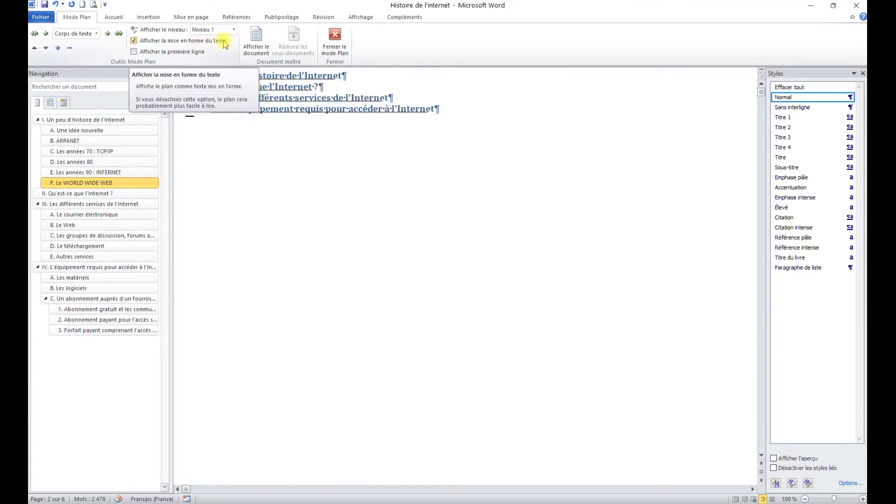
- Expand the outline to Niveau 2 and on to Niveau 3 so that three heading levels are shown
{"action": "left_click", "coordinate": [235, 30]}
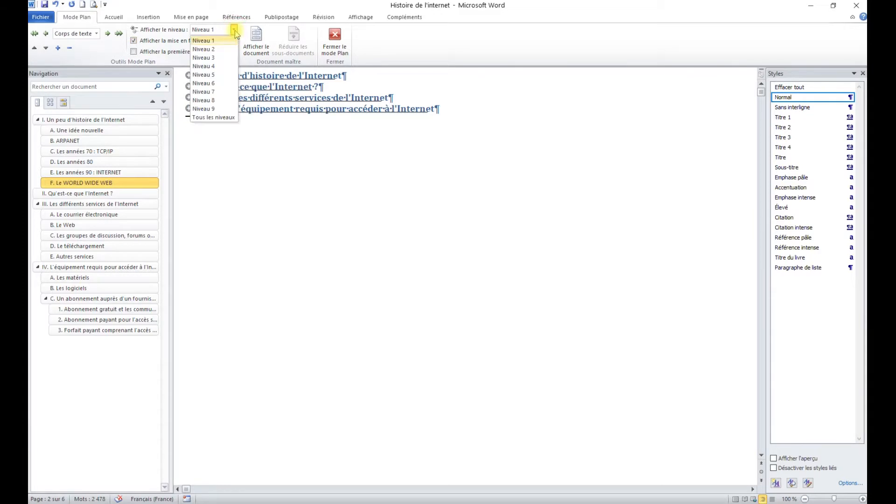
{"action": "left_click", "coordinate": [219, 49]}
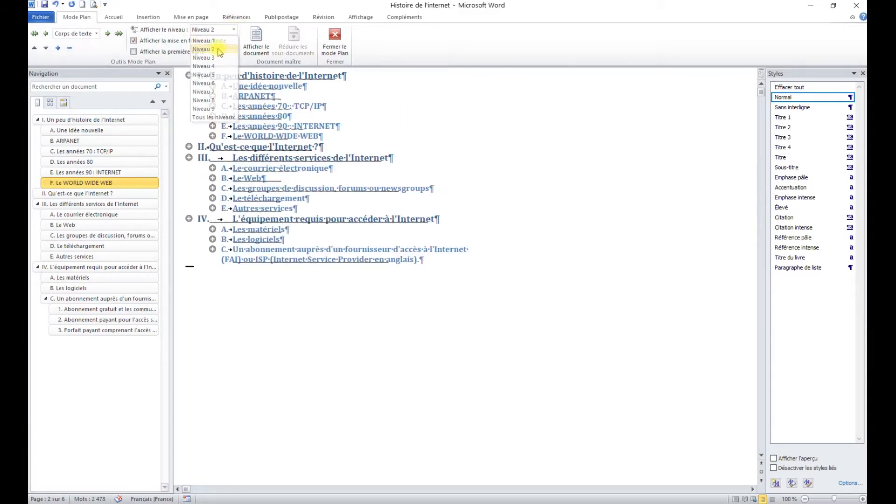
{"action": "left_click", "coordinate": [234, 29]}
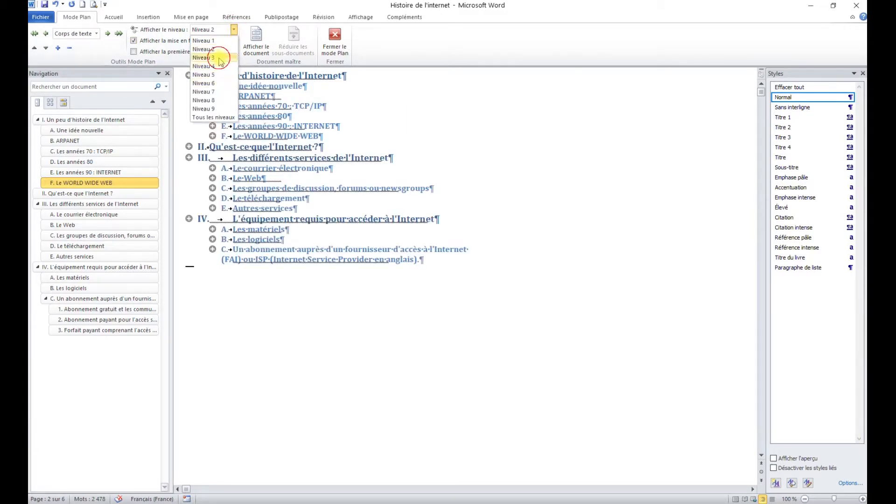
{"action": "left_click", "coordinate": [212, 57]}
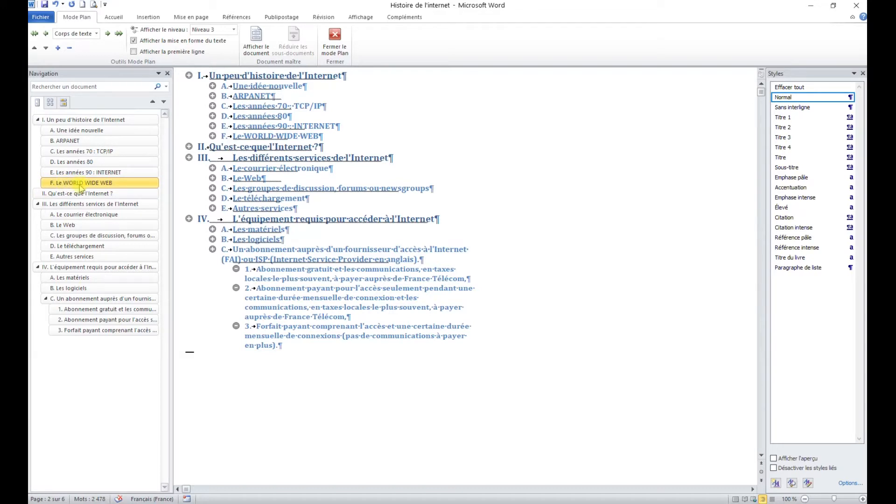
- Move the section "Le WORLD WIDE WEB" ahead of "Une idée nouvelle", as the first subsection of "Un peu d'histoire de l'Internet"
{"action": "left_click_drag", "start_coordinate": [81, 187], "coordinate": [89, 134]}
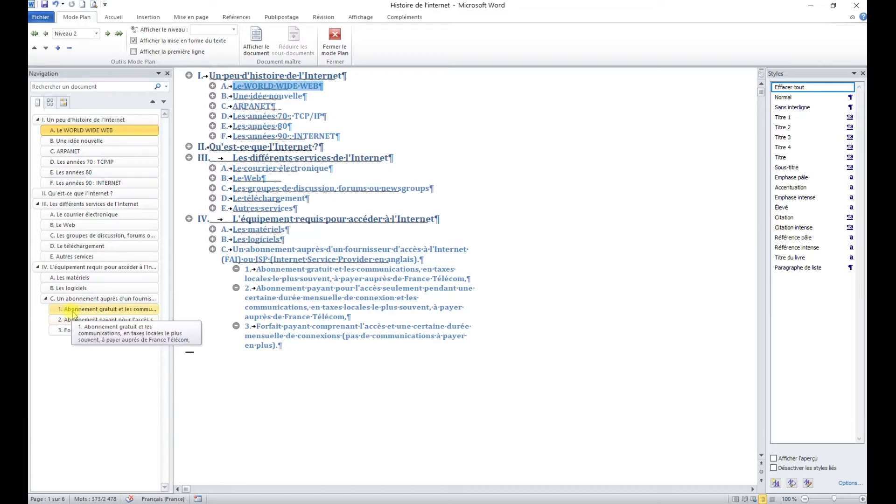
{"action": "key", "text": "F9"}
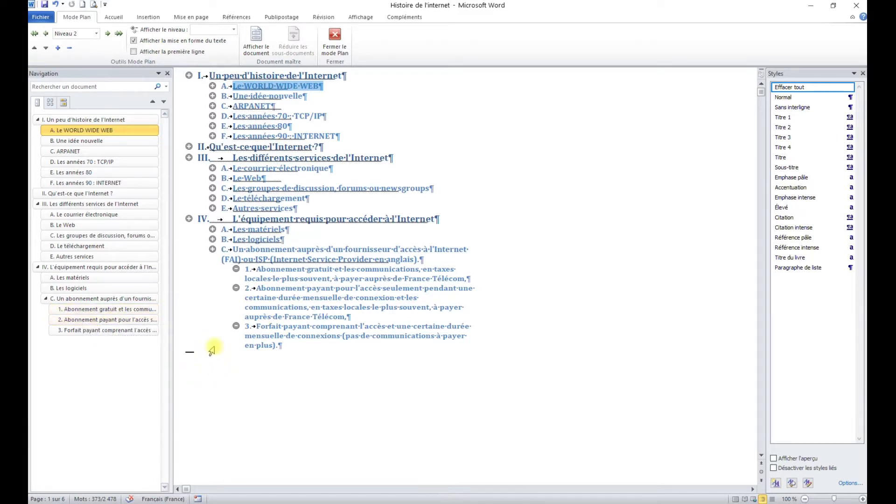
{"action": "left_click", "coordinate": [246, 198]}
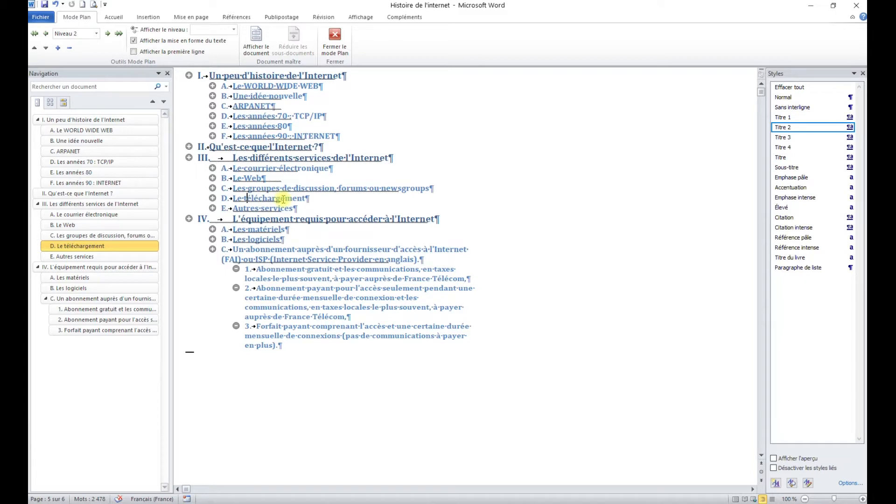
- Set the heading "Le téléchargement" to Niveau 1 and return it to Niveau 2 using the outline level choice
{"action": "left_click", "coordinate": [96, 34]}
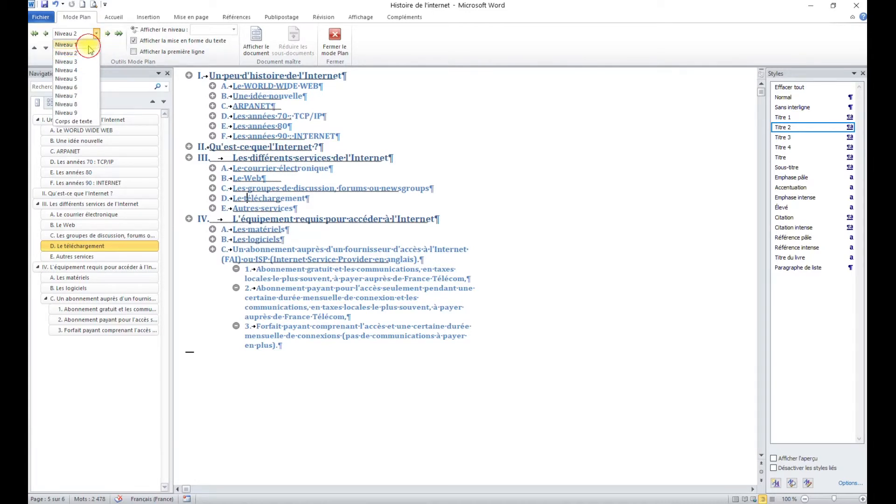
{"action": "left_click", "coordinate": [89, 45]}
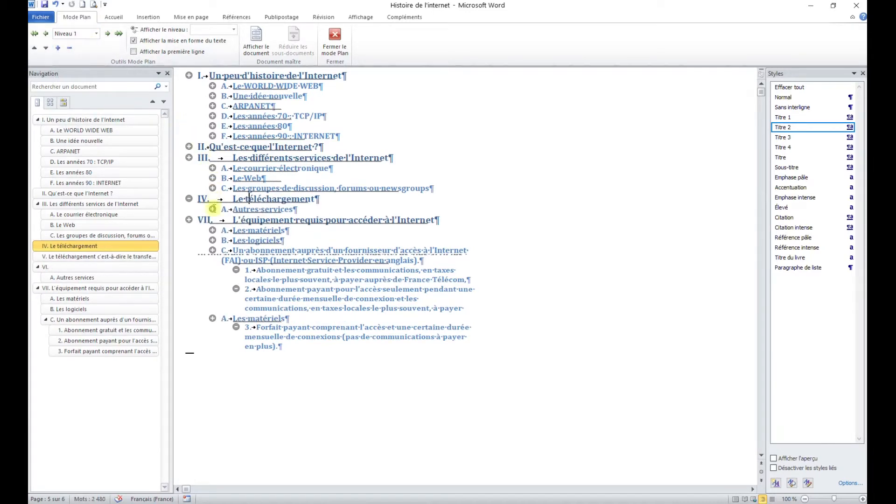
{"action": "left_click", "coordinate": [96, 34]}
{"action": "left_click", "coordinate": [93, 55]}
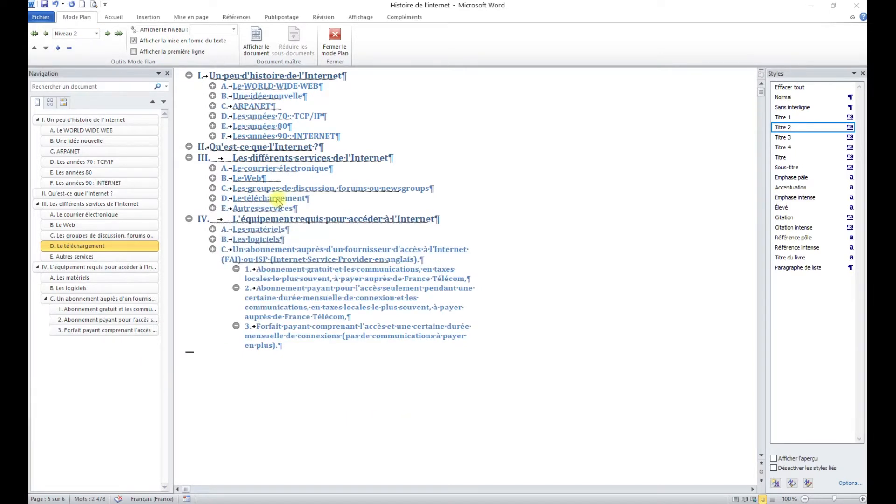
- Promote the heading "Le téléchargement" to Niveau 1, demote it to Niveau 3 and bring it back to Niveau 2
{"action": "left_click", "coordinate": [277, 199]}
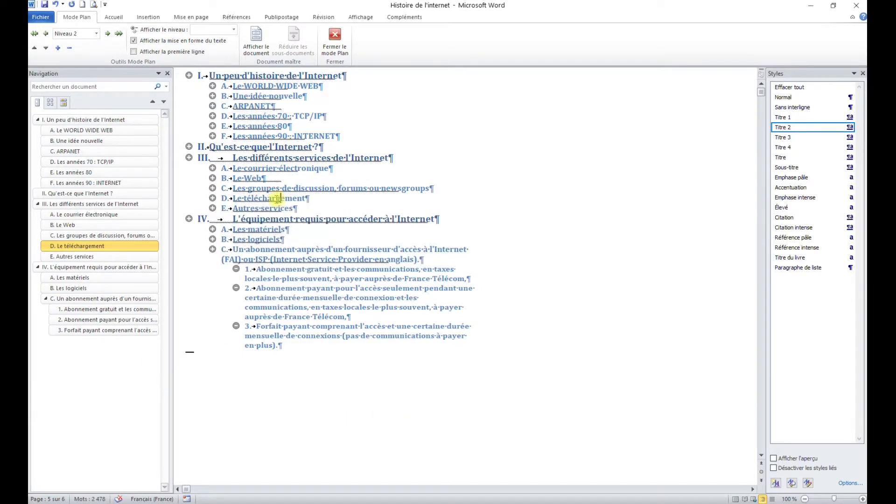
{"action": "left_click", "coordinate": [47, 36]}
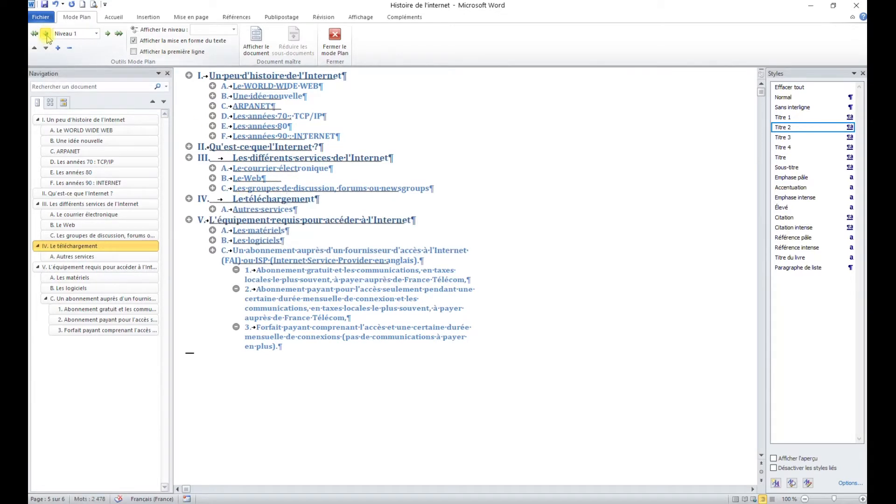
{"action": "left_click", "coordinate": [107, 35]}
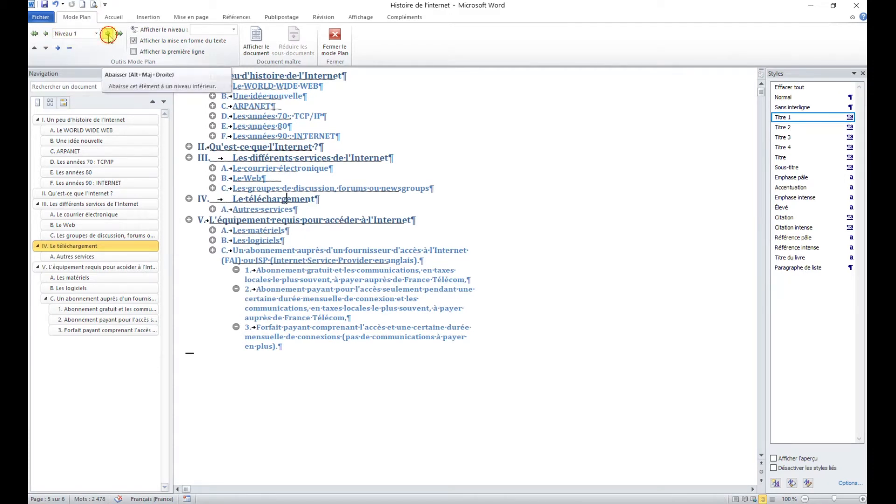
{"action": "left_click", "coordinate": [108, 34]}
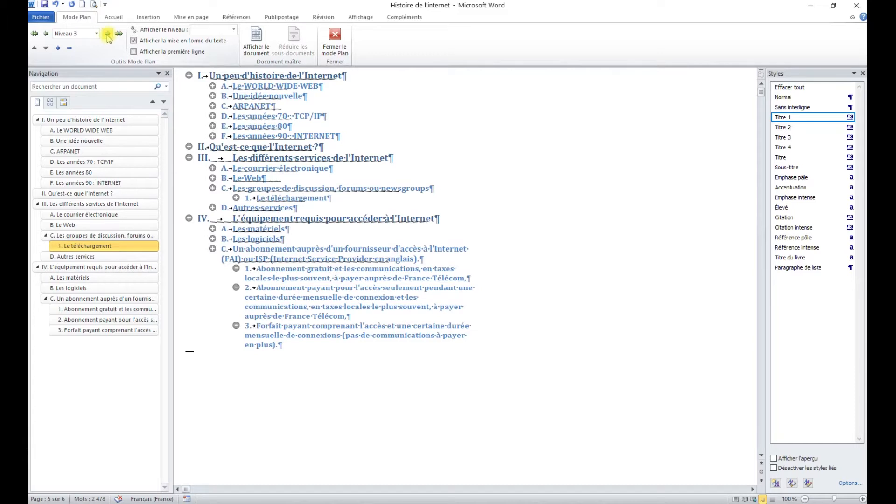
{"action": "left_click", "coordinate": [46, 33]}
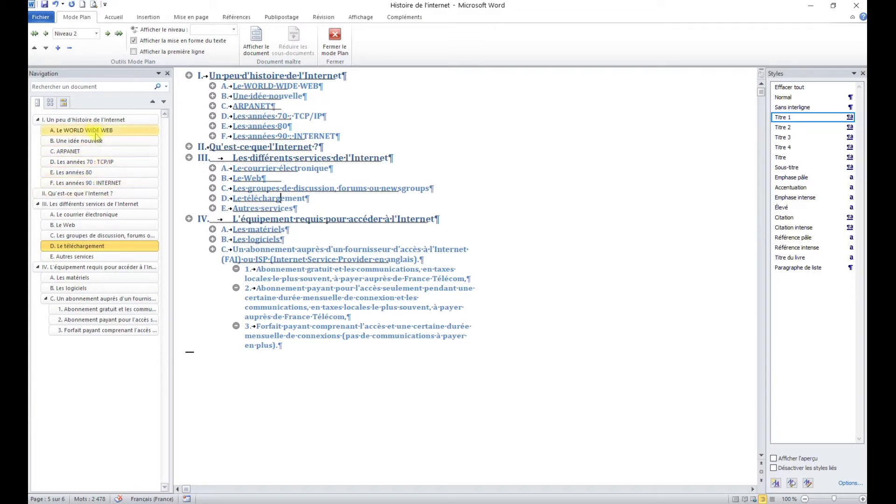
- Move the section "Le WORLD WIDE WEB" down after "Les années 90 : INTERNET", as the last subsection of "Un peu d'histoire de l'Internet"
{"action": "left_click", "coordinate": [262, 87]}
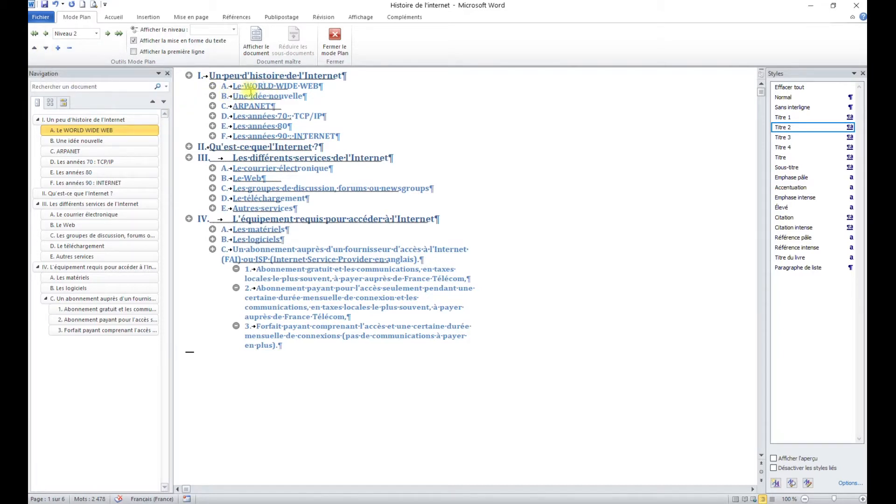
{"action": "left_click", "coordinate": [46, 47]}
{"action": "left_click", "coordinate": [46, 48]}
{"action": "left_click", "coordinate": [46, 47]}
{"action": "left_click", "coordinate": [46, 47]}
{"action": "left_click", "coordinate": [46, 48]}
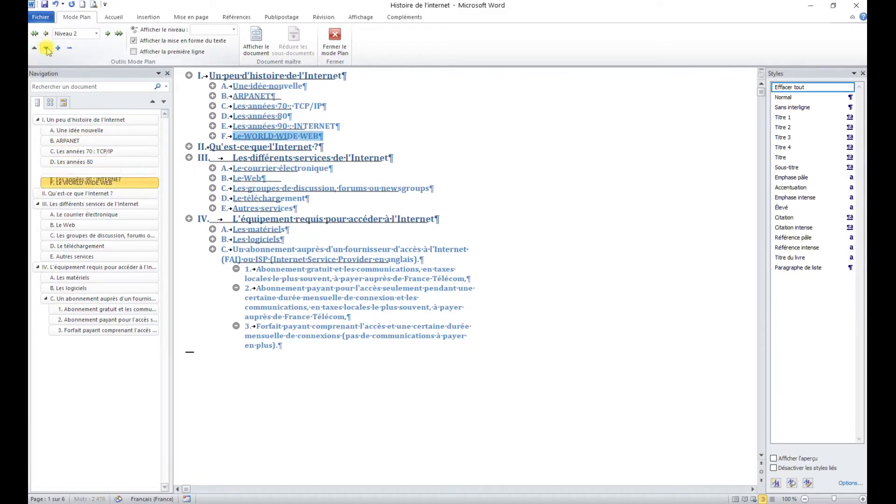
{"action": "left_click", "coordinate": [416, 111]}
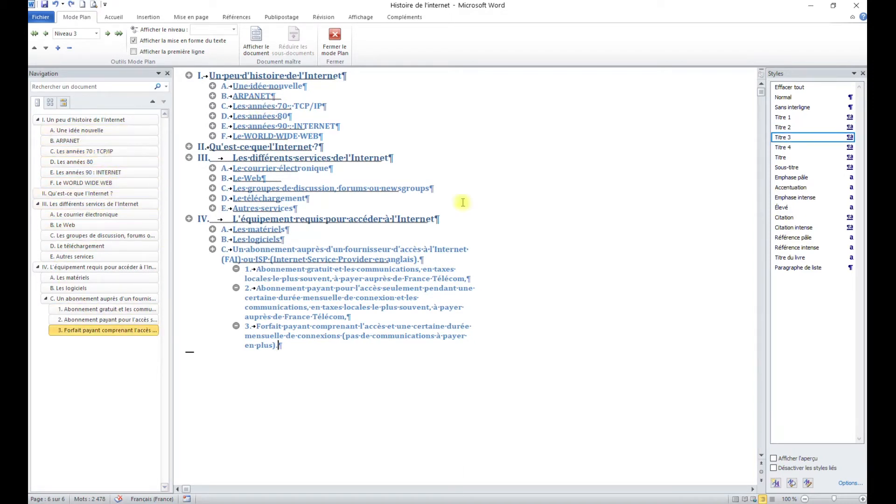
{"action": "key", "text": "F9"}
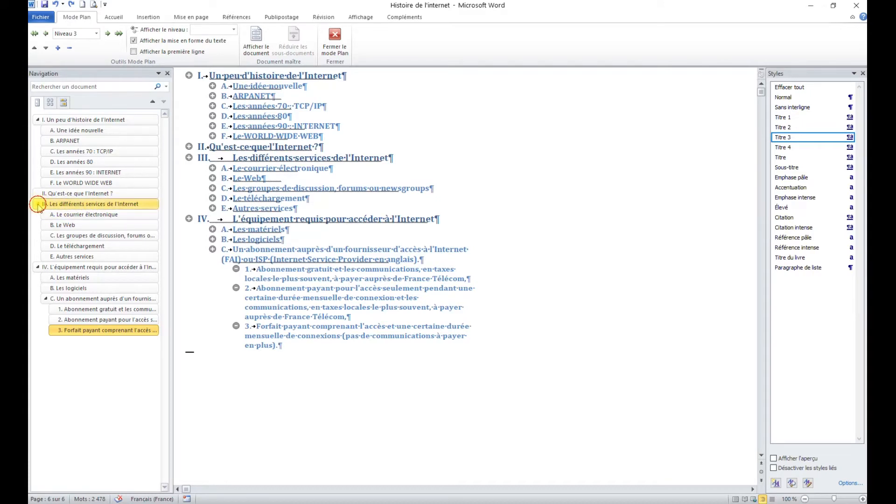
- Move the section "Les différents services de l'Internet" ahead of "Qu'est-ce que l'Internet ?" and back after it through the heading list
{"action": "left_click", "coordinate": [38, 205]}
{"action": "left_click_drag", "start_coordinate": [49, 205], "coordinate": [49, 193]}
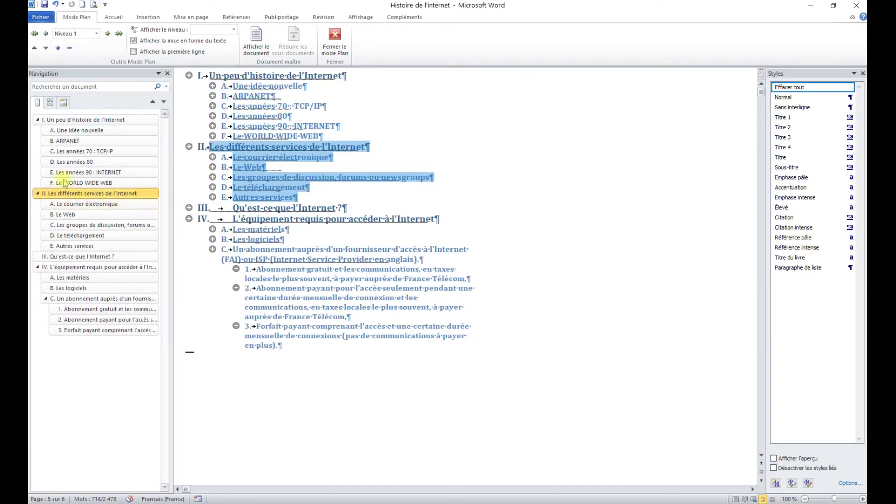
{"action": "left_click_drag", "start_coordinate": [60, 197], "coordinate": [82, 263]}
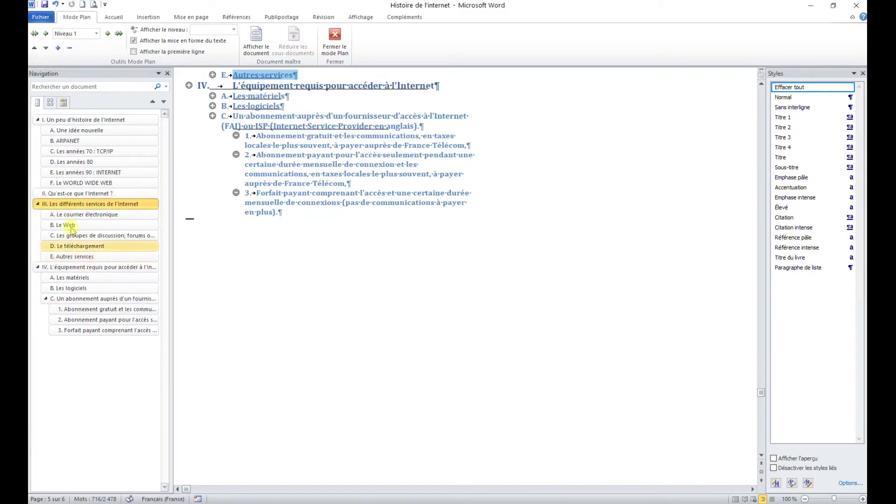
- Collapse and re-expand "Les différents services de l'Internet" and the heading about the access provider subscription in the heading list
{"action": "left_click", "coordinate": [38, 204]}
{"action": "left_click", "coordinate": [37, 204]}
{"action": "left_click", "coordinate": [45, 299]}
{"action": "left_click", "coordinate": [45, 299]}
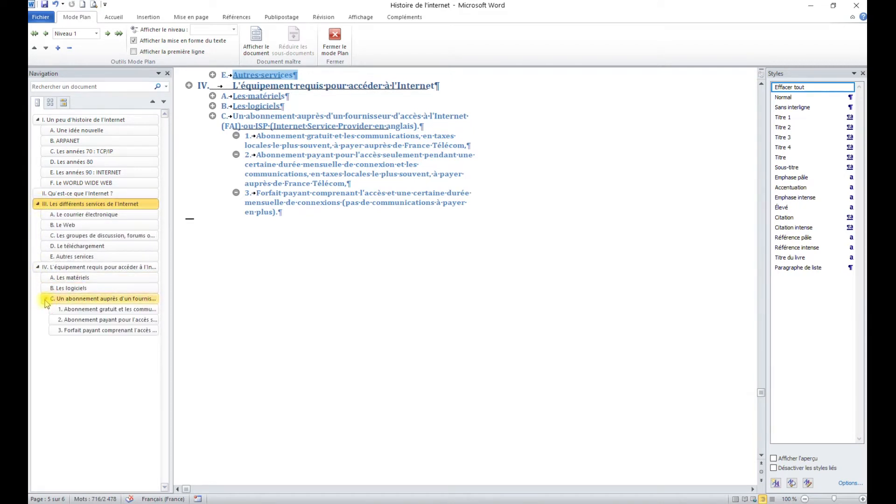
- Apply the Normal style to the three numbered subscription paragraphs under the access provider heading at the end of the outline
{"action": "left_click", "coordinate": [318, 282]}
{"action": "scroll", "coordinate": [329, 327], "scroll_direction": "up", "scroll_amount": 5}
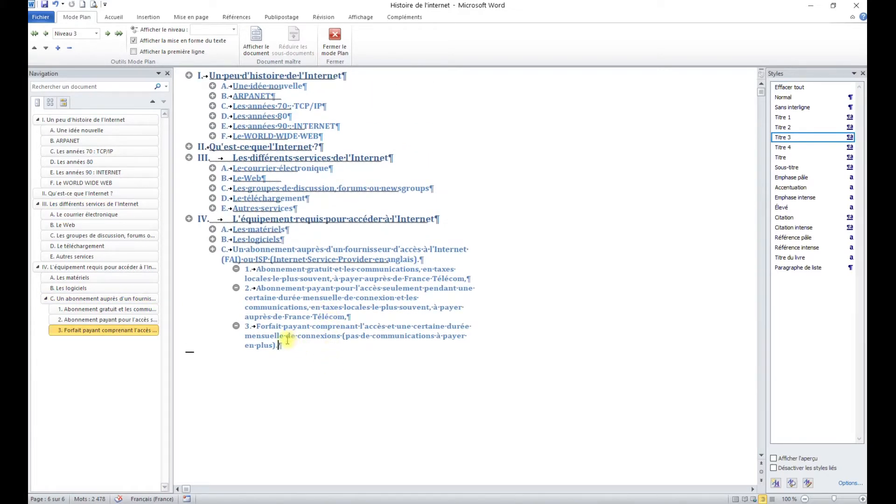
{"action": "left_click_drag", "start_coordinate": [304, 356], "coordinate": [224, 271]}
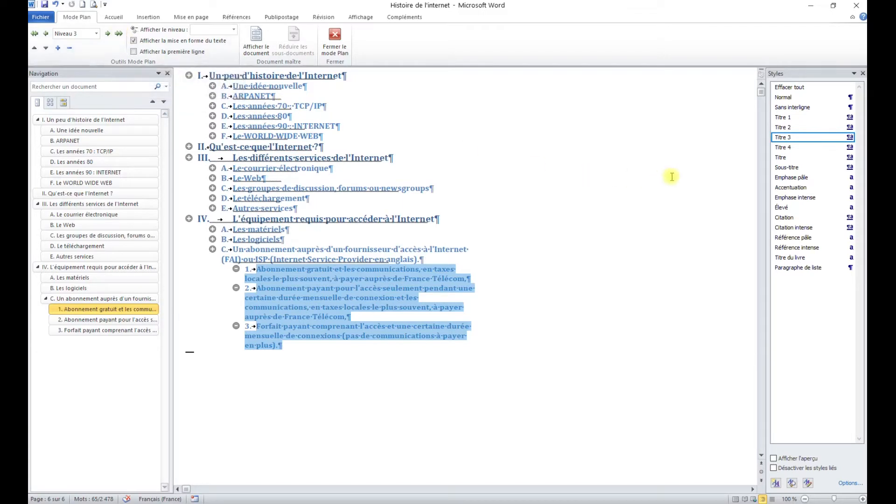
{"action": "mouse_move", "coordinate": [794, 98]}
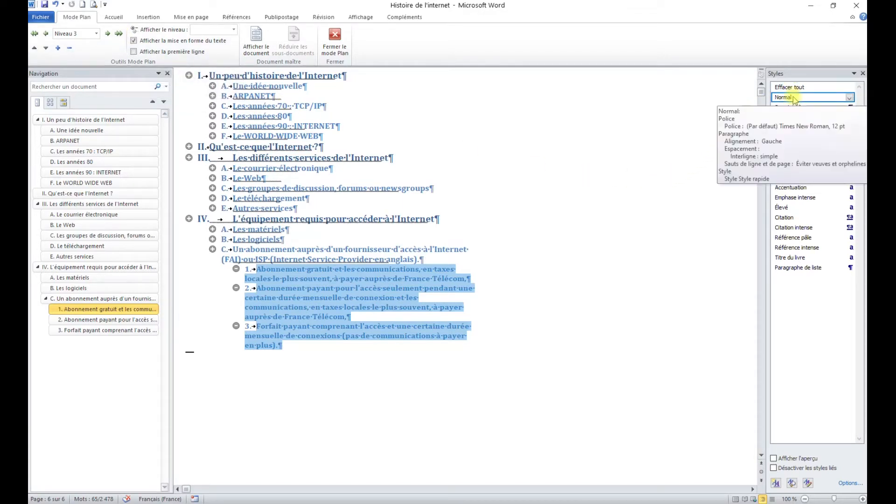
{"action": "left_click", "coordinate": [794, 98]}
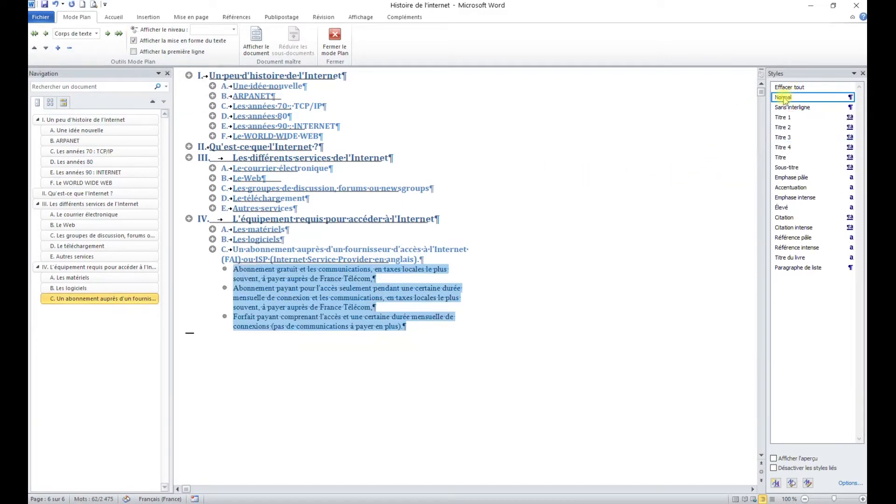
- Limit the outline display to headings down to Niveau 3
{"action": "left_click", "coordinate": [234, 30]}
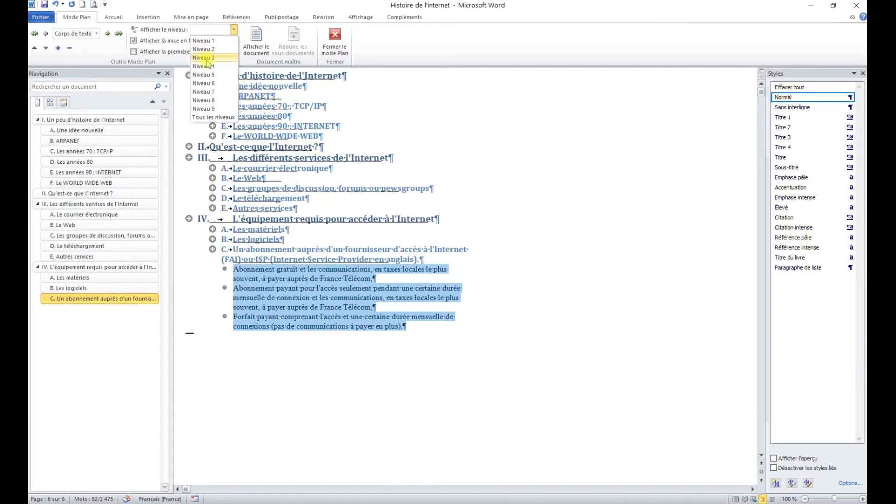
{"action": "left_click", "coordinate": [206, 58]}
{"action": "left_click", "coordinate": [311, 326]}
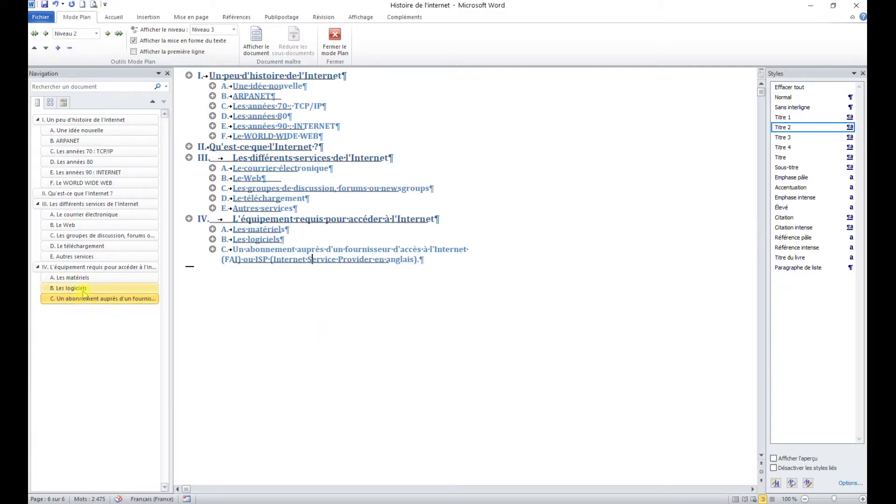
{"action": "left_click", "coordinate": [272, 326]}
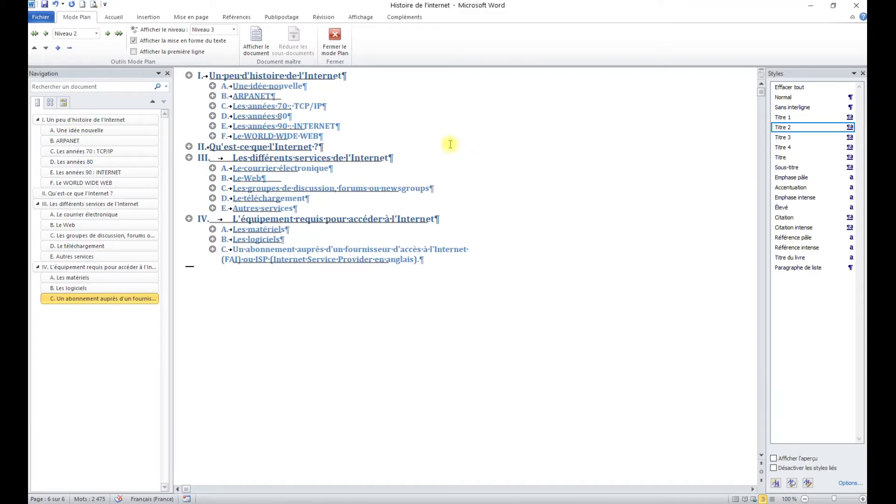
- Close outline view and look over the available multilevel list formats without changing the current one
{"action": "left_click", "coordinate": [335, 40]}
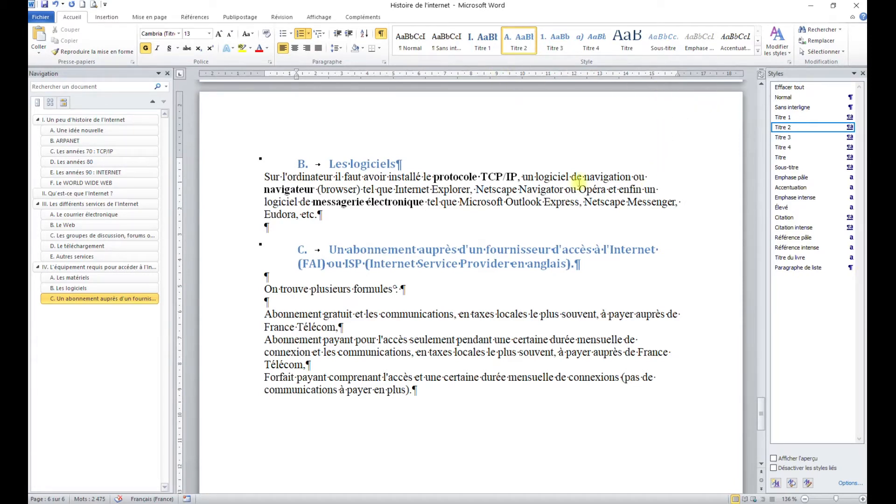
{"action": "left_click", "coordinate": [325, 34]}
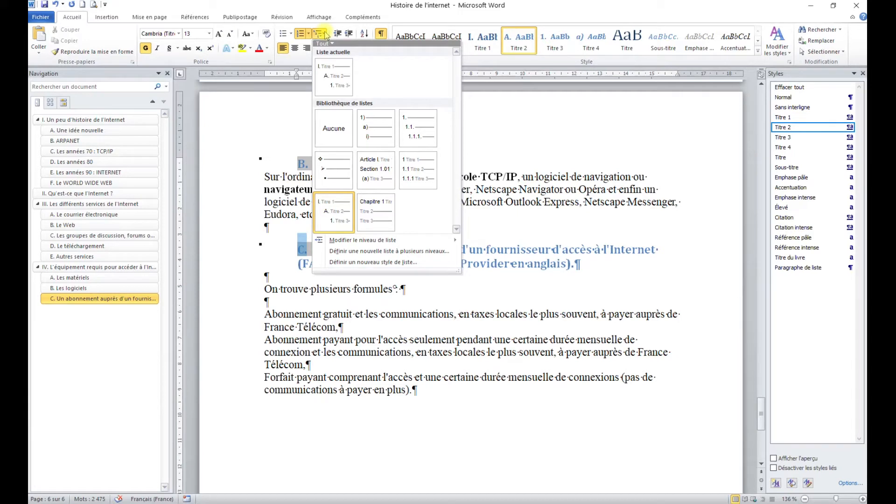
{"action": "left_click", "coordinate": [587, 189]}
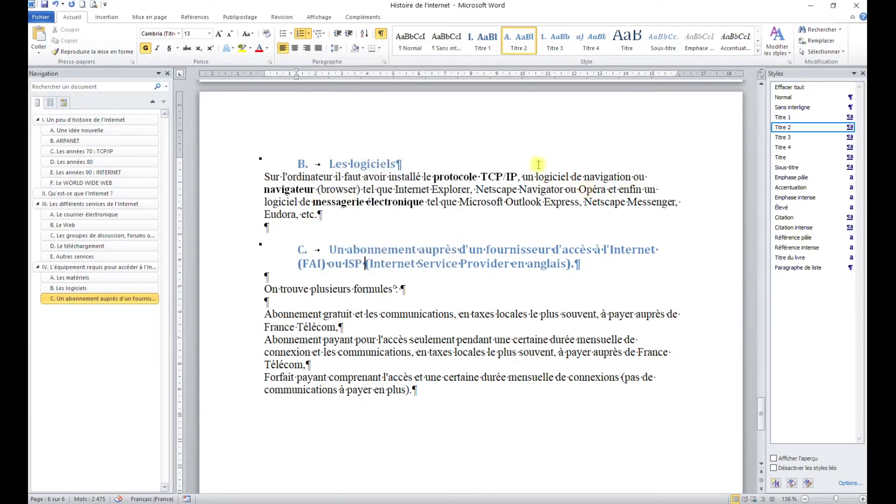
- Insert the predefined "Guide (page paire)" header in the document
{"action": "scroll", "coordinate": [433, 210], "scroll_direction": "down", "scroll_amount": 4}
{"action": "scroll", "coordinate": [433, 210], "scroll_direction": "down", "scroll_amount": 5}
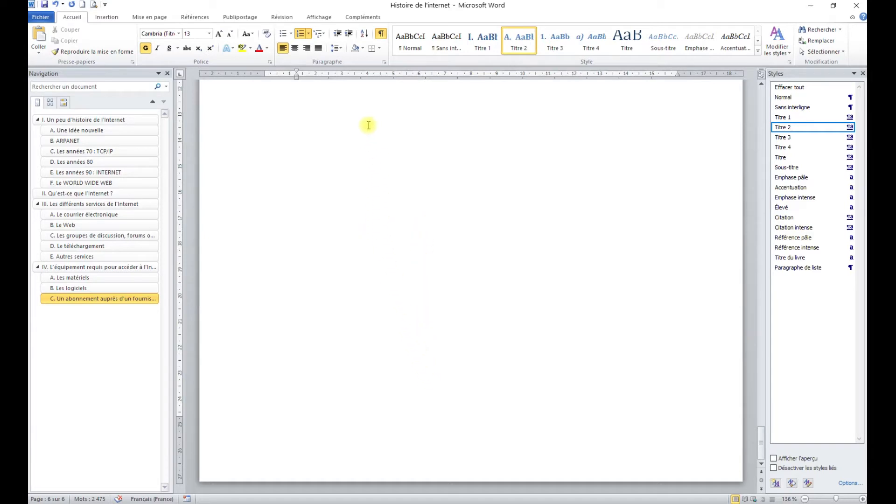
{"action": "left_click", "coordinate": [112, 18]}
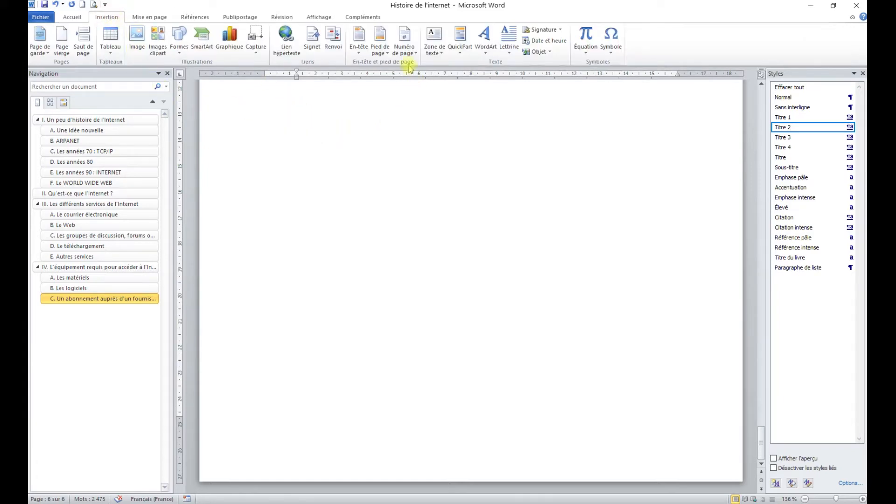
{"action": "left_click", "coordinate": [358, 54]}
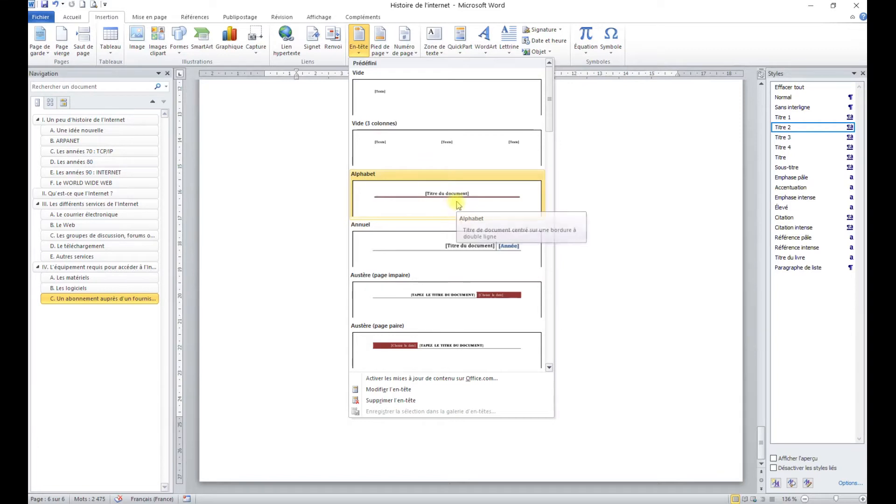
{"action": "scroll", "coordinate": [457, 201], "scroll_direction": "down", "scroll_amount": 3}
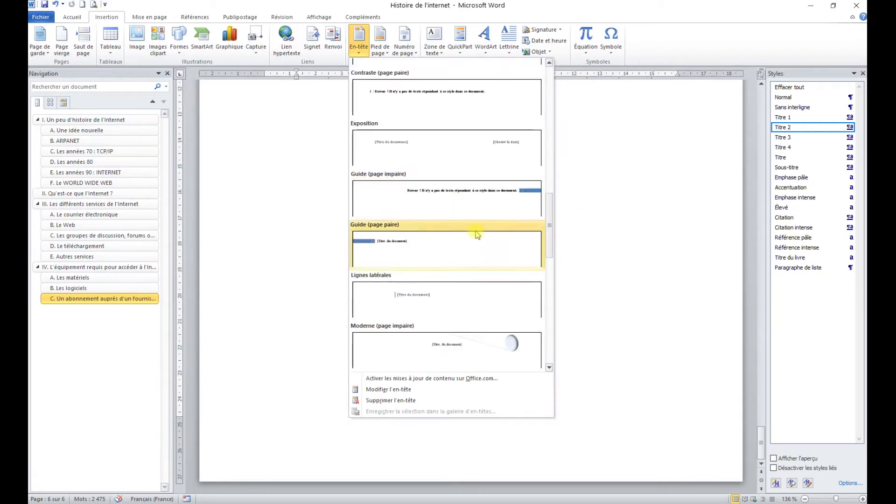
{"action": "left_click", "coordinate": [395, 250]}
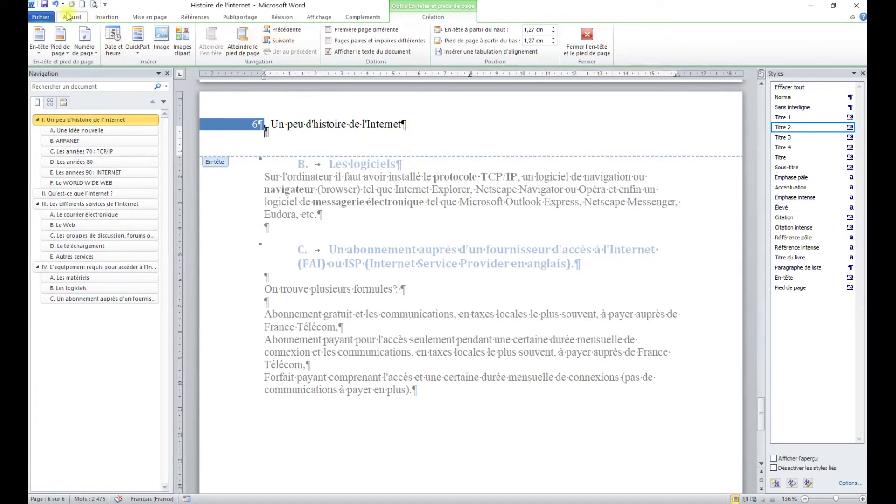
- Insert the predefined "Papier journal" footer and clear the content of its author field
{"action": "left_click", "coordinate": [106, 18]}
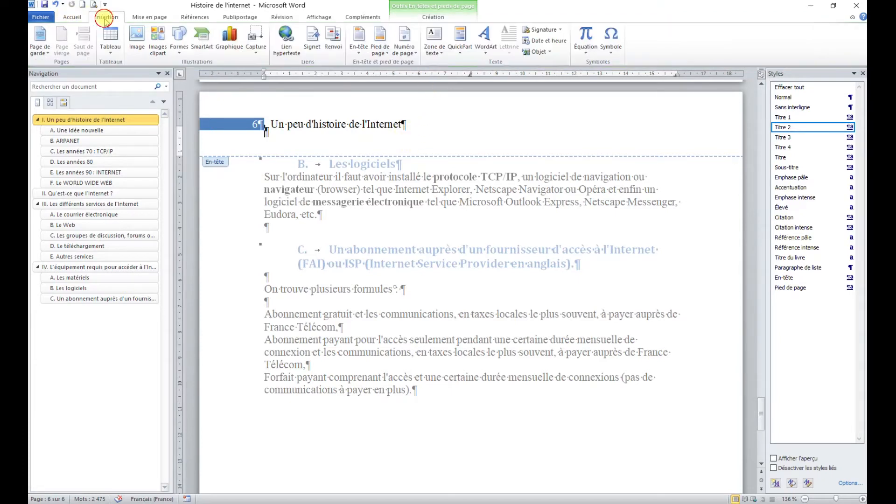
{"action": "left_click", "coordinate": [381, 52]}
{"action": "scroll", "coordinate": [472, 204], "scroll_direction": "down", "scroll_amount": 5}
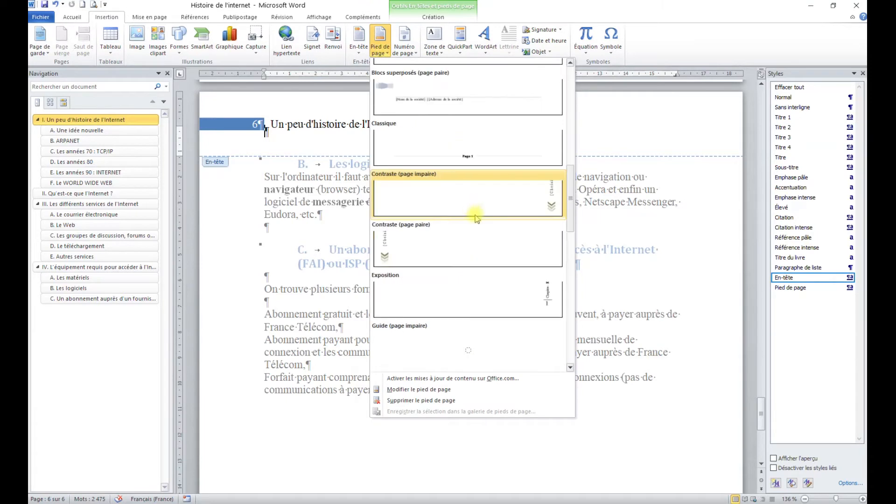
{"action": "scroll", "coordinate": [477, 222], "scroll_direction": "down", "scroll_amount": 3}
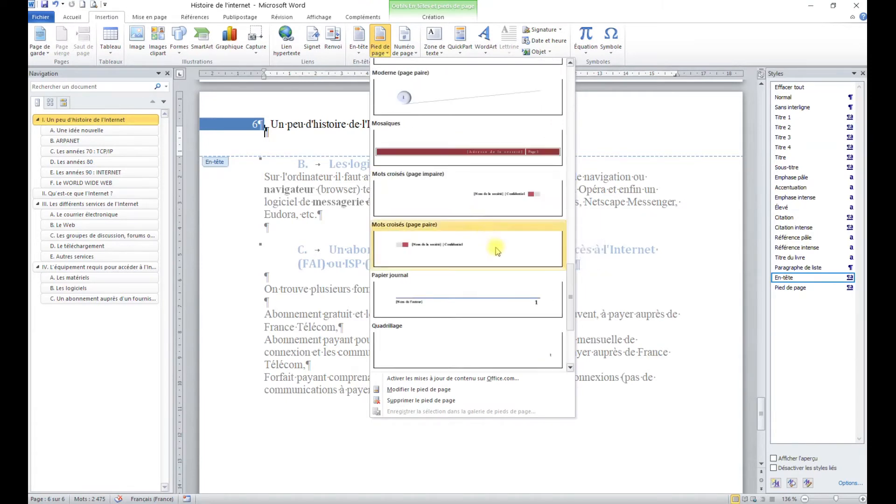
{"action": "left_click", "coordinate": [458, 299]}
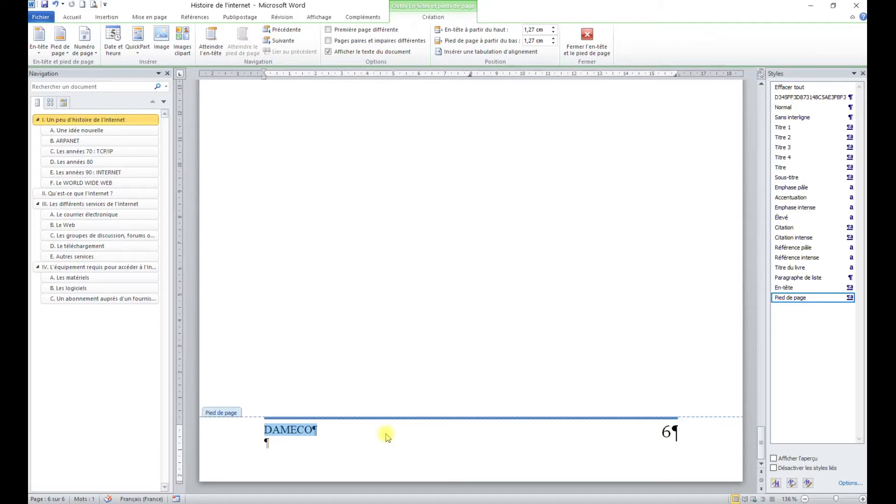
{"action": "key", "text": "Delete"}
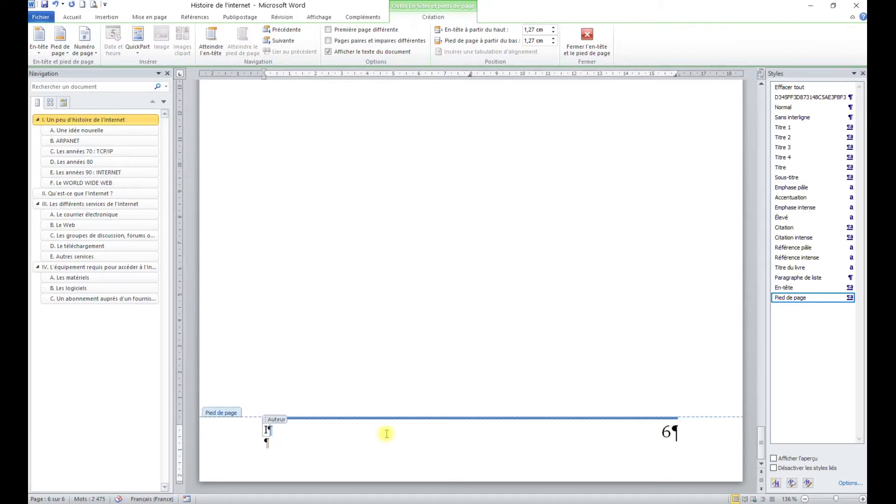
- Enter "Histoire de l'internet" in the footer's author field and leave header and footer editing
{"action": "type", "text": "Hsi"}
{"action": "key", "text": "BackSpace"}
{"action": "key", "text": "BackSpace"}
{"action": "key", "text": "BackSpace"}
{"action": "type", "text": "Histoire "}
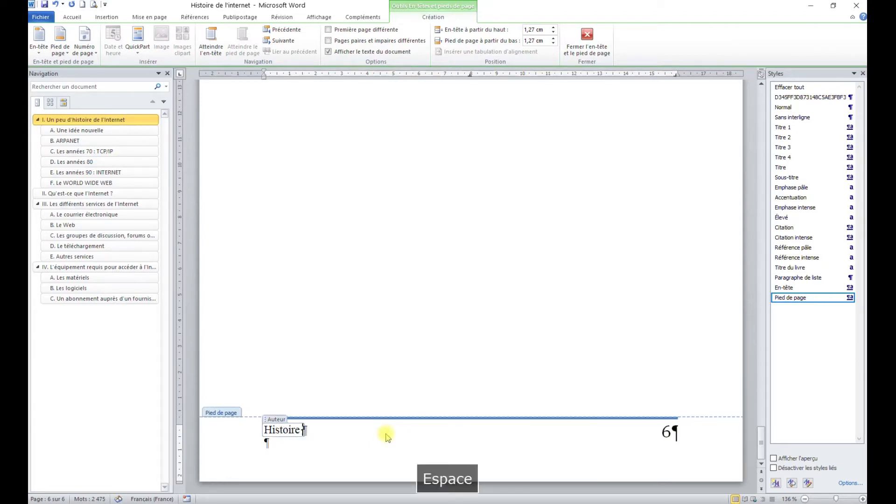
{"action": "type", "text": "de"}
{"action": "type", "text": " l'i"}
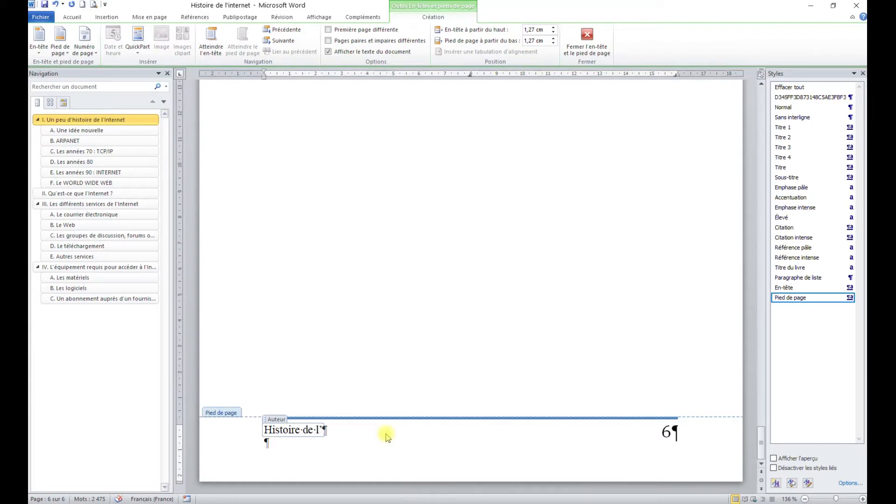
{"action": "type", "text": "nternet"}
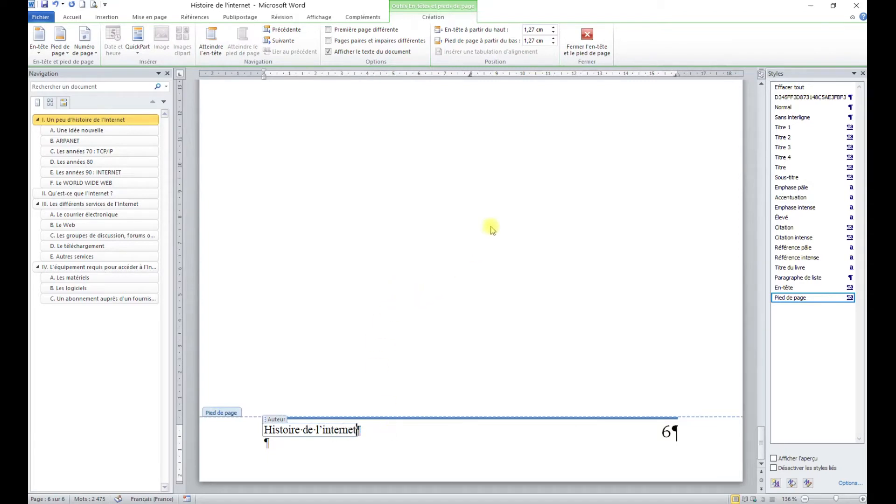
{"action": "scroll", "coordinate": [529, 243], "scroll_direction": "up", "scroll_amount": 6}
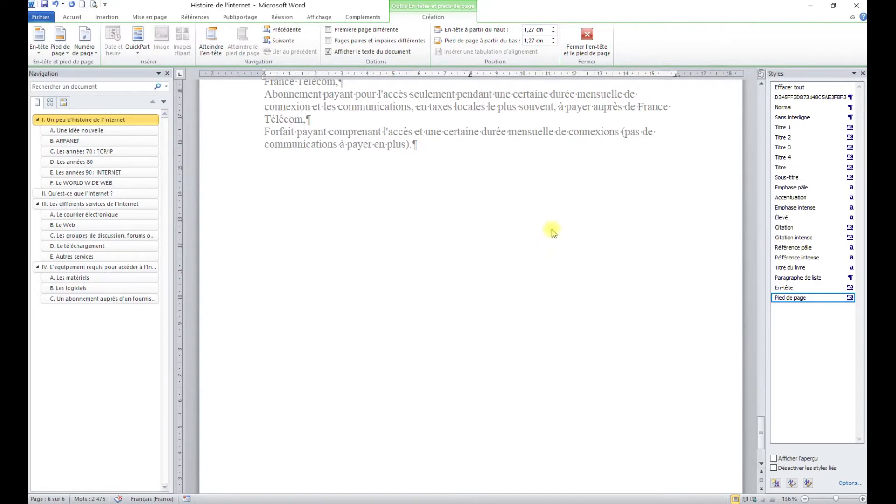
{"action": "scroll", "coordinate": [578, 196], "scroll_direction": "up", "scroll_amount": 4}
{"action": "left_click", "coordinate": [589, 40]}
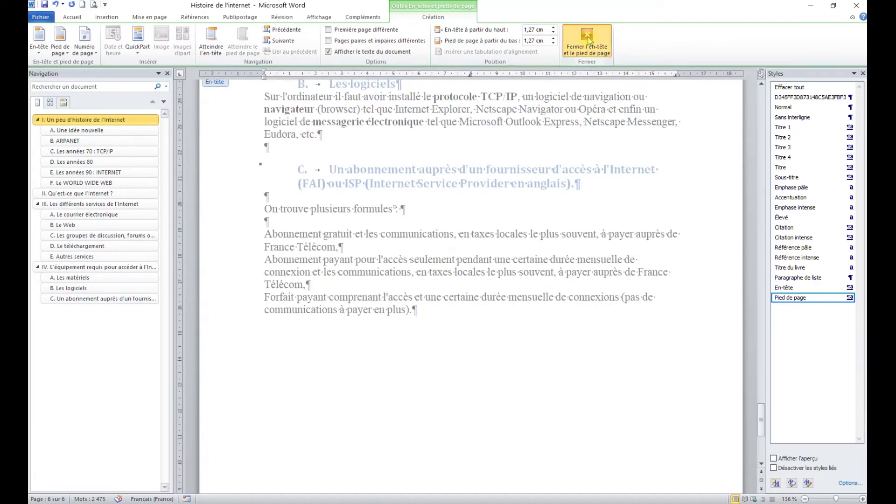
- Look over the header and footer on every page, from the last page back to the first
{"action": "scroll", "coordinate": [523, 218], "scroll_direction": "up", "scroll_amount": 5}
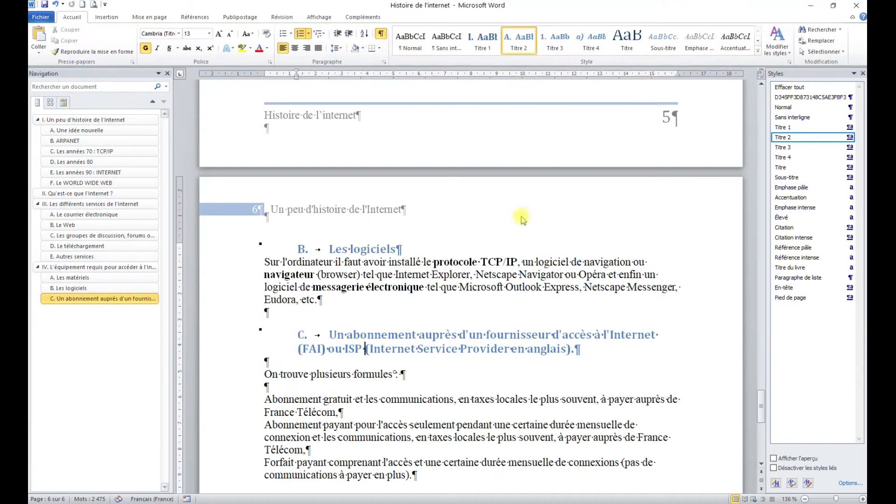
{"action": "scroll", "coordinate": [523, 219], "scroll_direction": "up", "scroll_amount": 3}
{"action": "scroll", "coordinate": [522, 215], "scroll_direction": "up", "scroll_amount": 15}
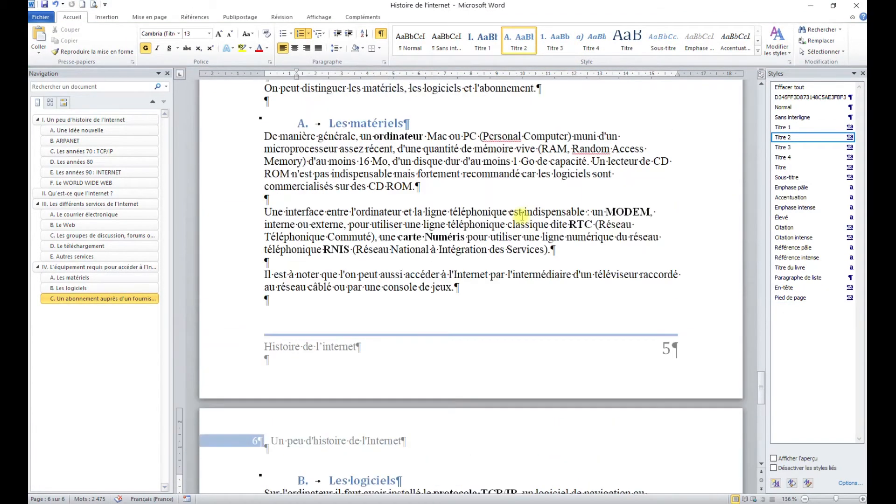
{"action": "scroll", "coordinate": [522, 216], "scroll_direction": "up", "scroll_amount": 8}
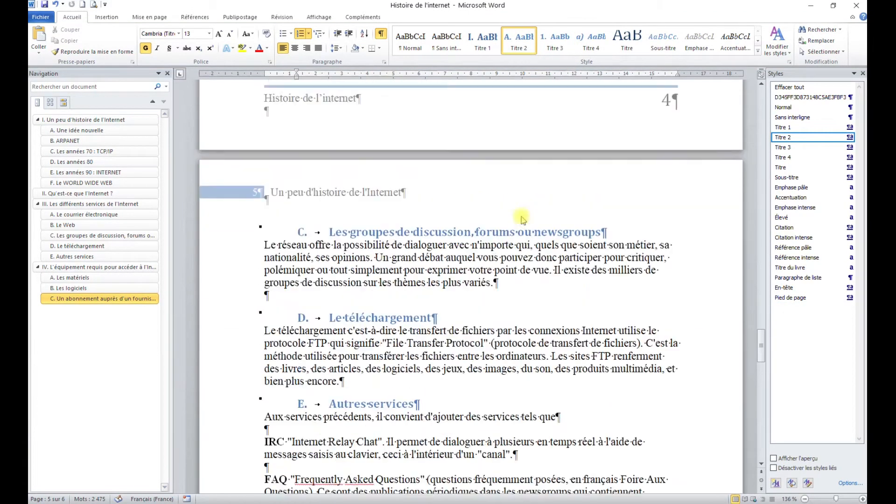
{"action": "scroll", "coordinate": [516, 217], "scroll_direction": "up", "scroll_amount": 15}
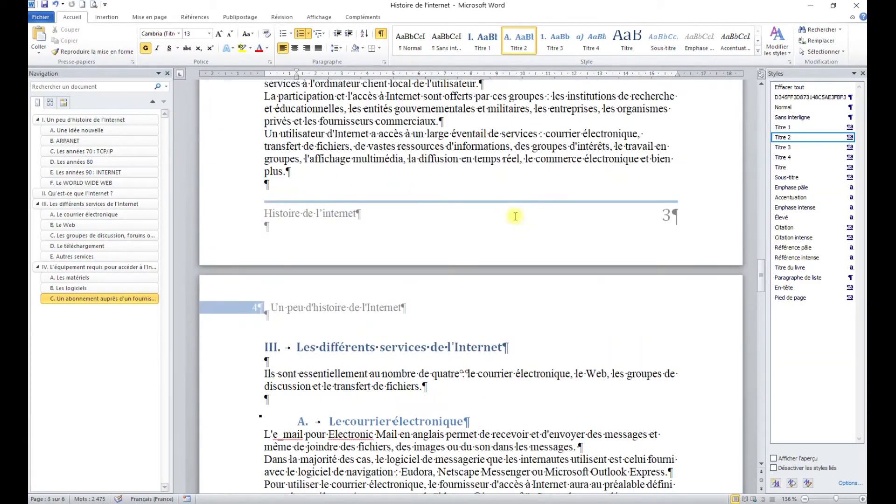
{"action": "scroll", "coordinate": [516, 220], "scroll_direction": "up", "scroll_amount": 18}
{"action": "scroll", "coordinate": [516, 219], "scroll_direction": "up", "scroll_amount": 3}
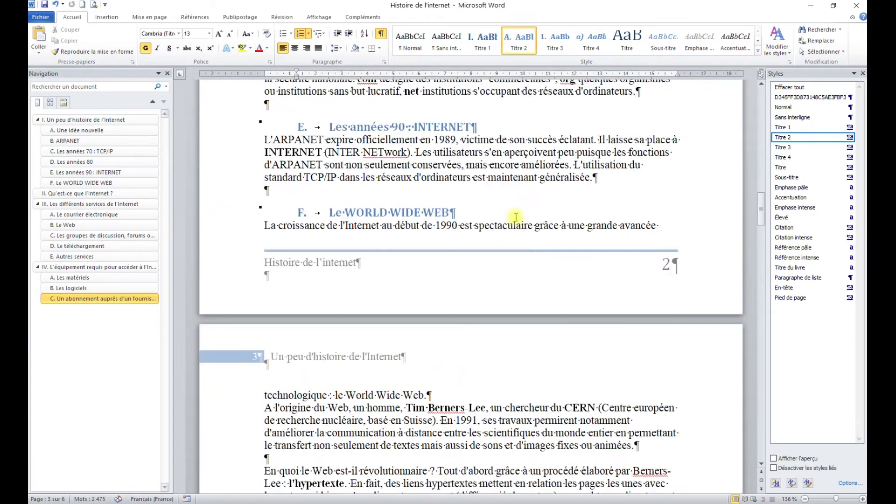
{"action": "left_click_drag", "start_coordinate": [761, 220], "coordinate": [762, 105]}
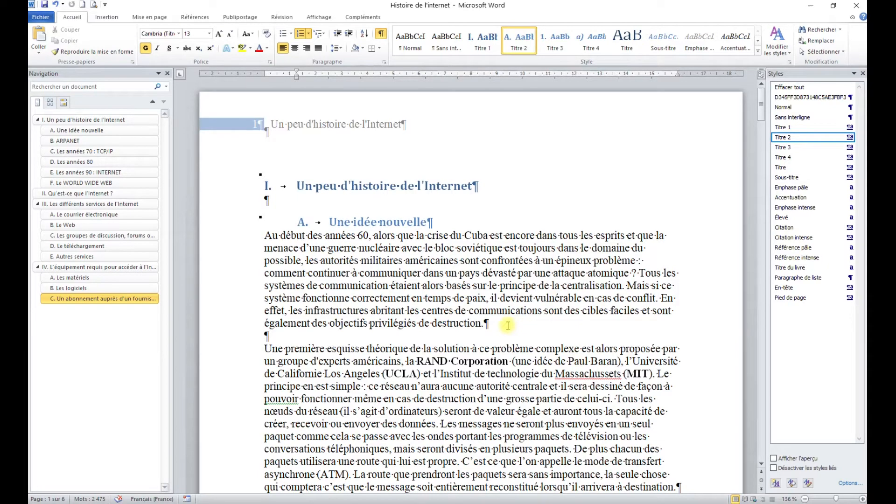
- Insert a page break before the first heading, "Un peu d'histoire de l'Internet"
{"action": "left_click", "coordinate": [298, 187]}
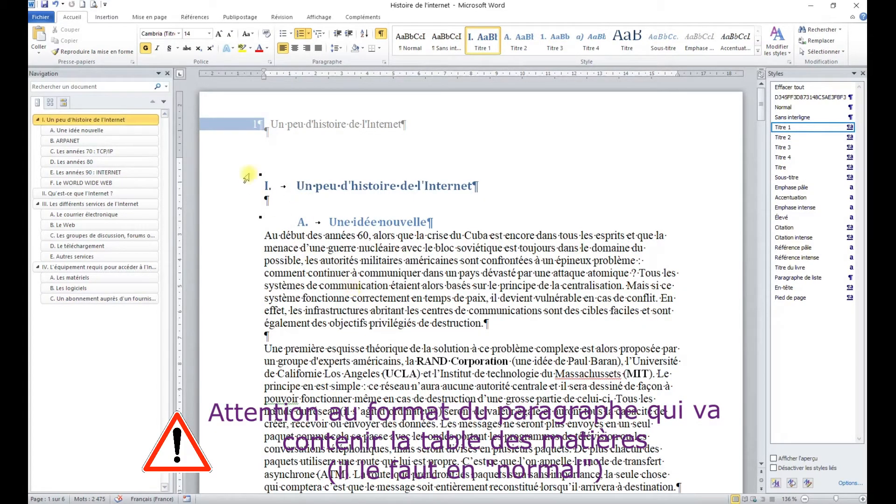
{"action": "left_click", "coordinate": [106, 20]}
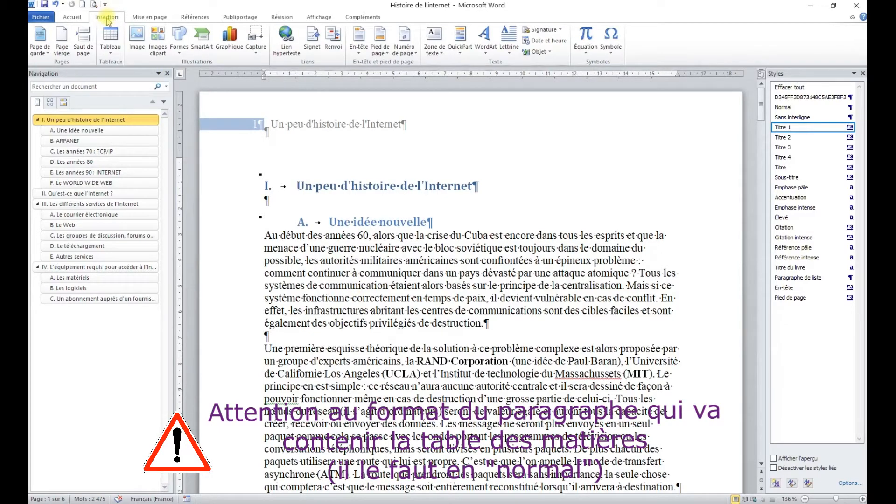
{"action": "left_click", "coordinate": [84, 41]}
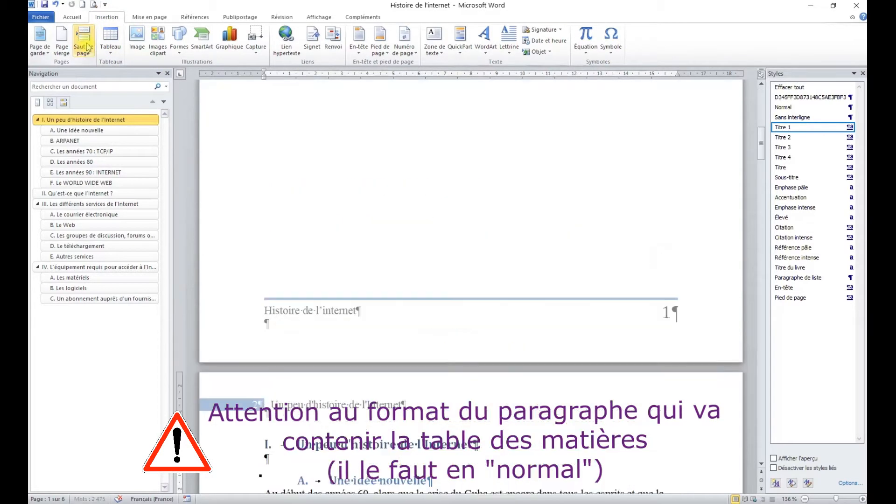
{"action": "scroll", "coordinate": [346, 253], "scroll_direction": "up", "scroll_amount": 10}
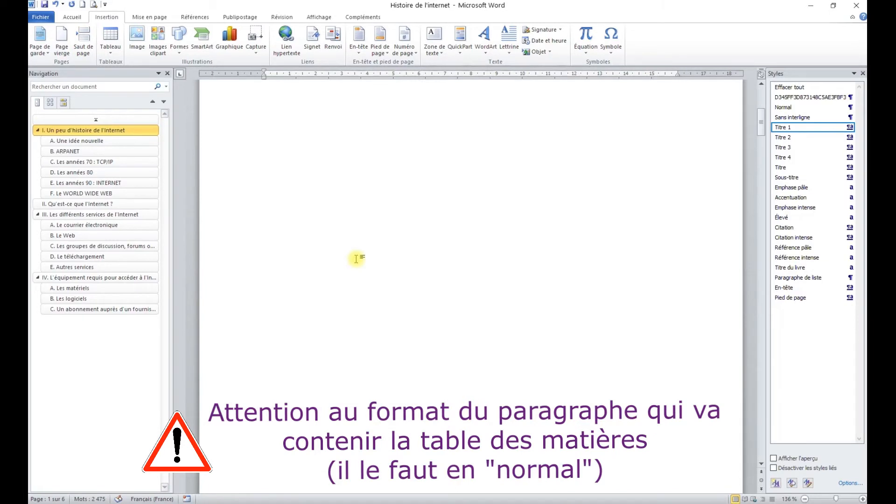
- Insert the predefined "Table automatique 2" table of contents on the first page, ahead of the page break
{"action": "left_click", "coordinate": [260, 166]}
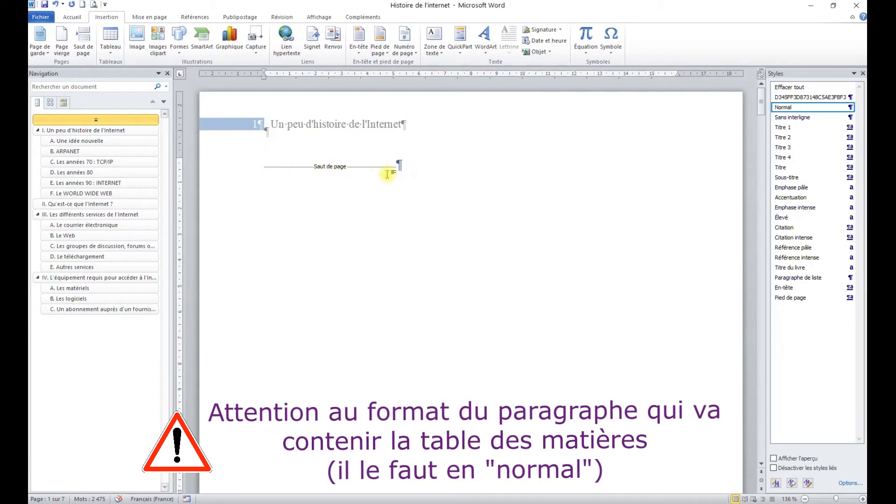
{"action": "left_click", "coordinate": [273, 163]}
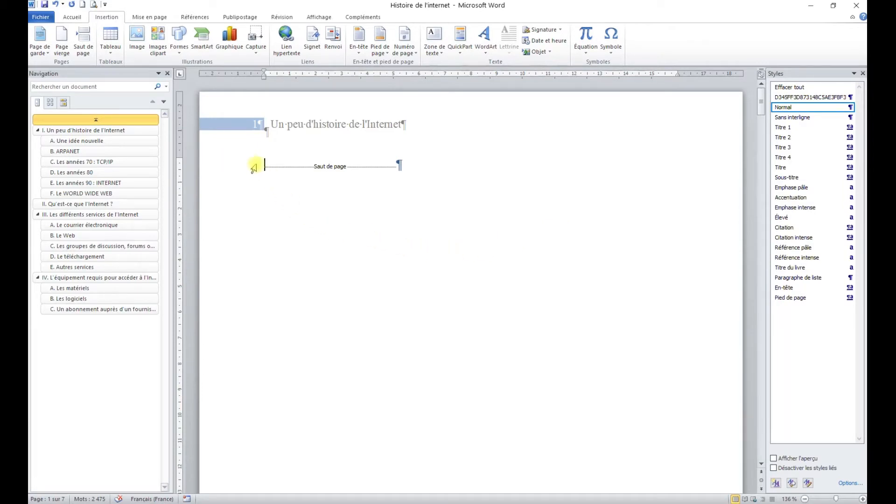
{"action": "key", "text": "F9"}
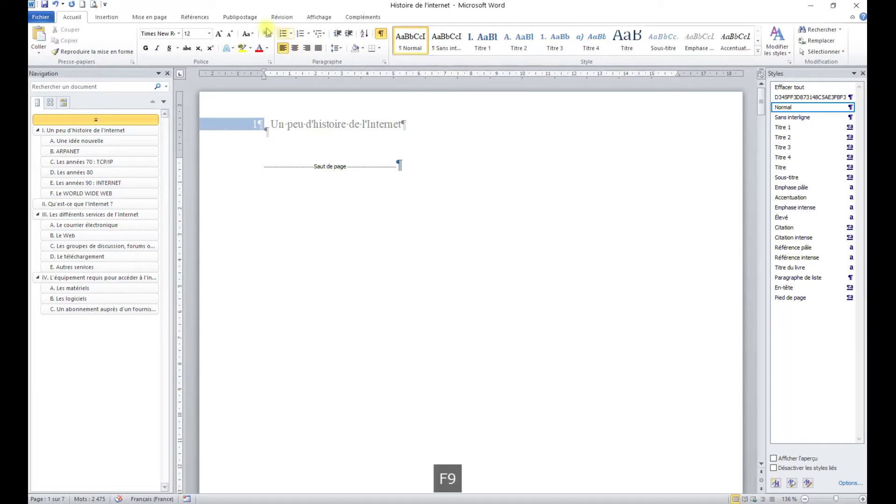
{"action": "left_click", "coordinate": [189, 18]}
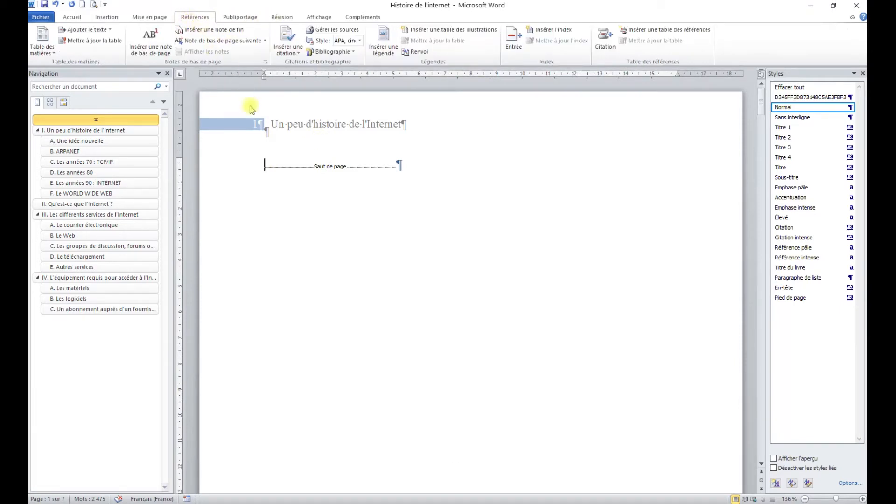
{"action": "left_click", "coordinate": [42, 53]}
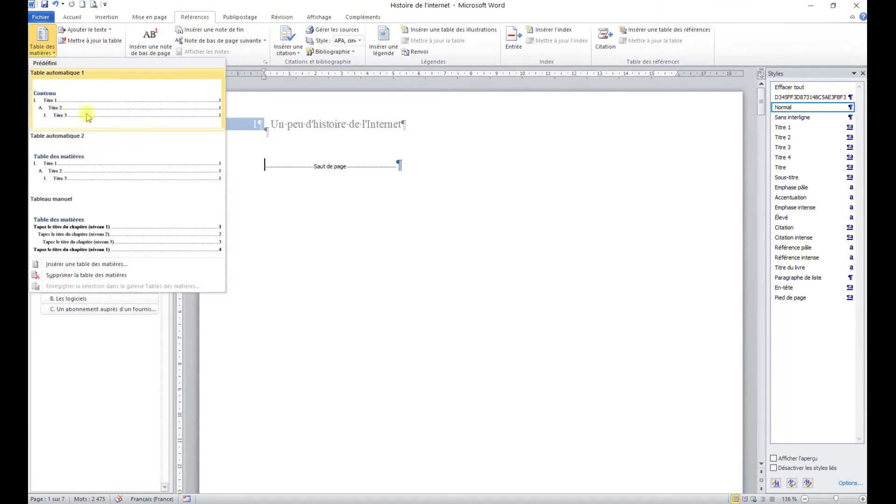
{"action": "left_click", "coordinate": [85, 172]}
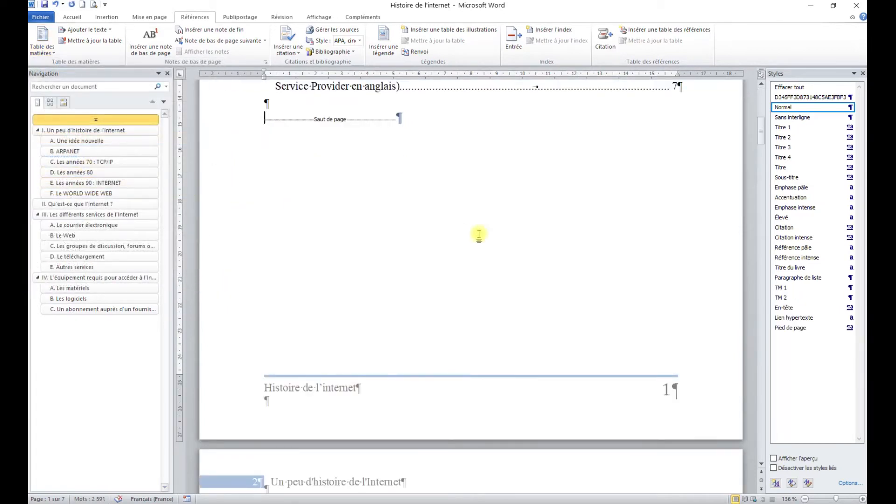
{"action": "scroll", "coordinate": [480, 236], "scroll_direction": "up", "scroll_amount": 3}
{"action": "scroll", "coordinate": [522, 266], "scroll_direction": "up", "scroll_amount": 4}
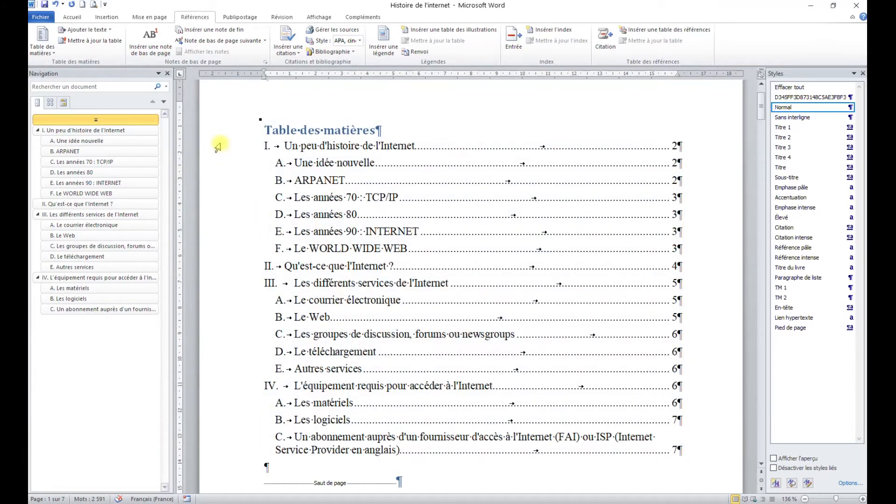
- Move the section "Un peu d'histoire de l'Internet" with its subheadings to just after "Les différents services de l'Internet"
{"action": "left_click", "coordinate": [293, 131]}
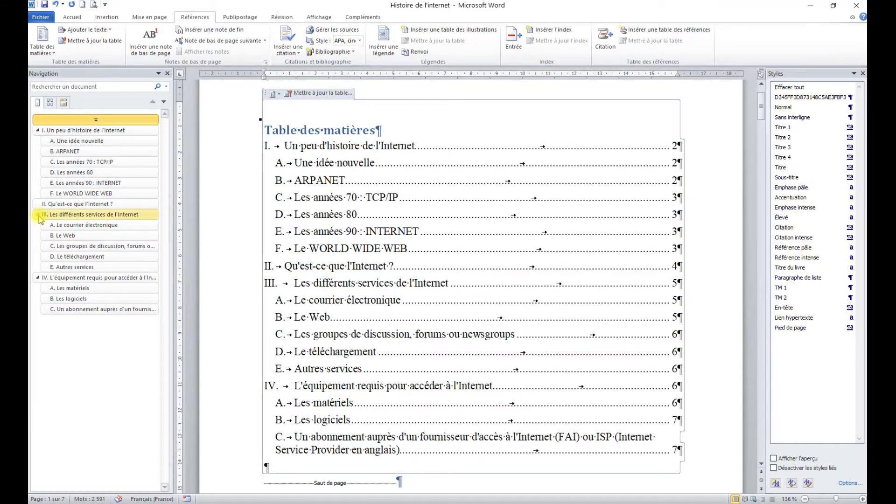
{"action": "left_click", "coordinate": [38, 131]}
{"action": "left_click_drag", "start_coordinate": [75, 132], "coordinate": [82, 214]}
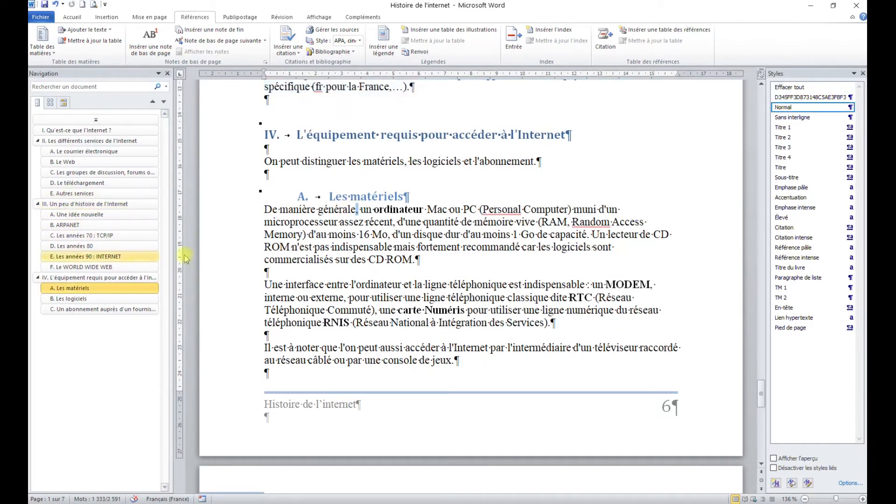
- Update only the page numbers in the table of contents on the first page
{"action": "scroll", "coordinate": [391, 292], "scroll_direction": "up", "scroll_amount": 8}
{"action": "scroll", "coordinate": [391, 292], "scroll_direction": "down", "scroll_amount": 15}
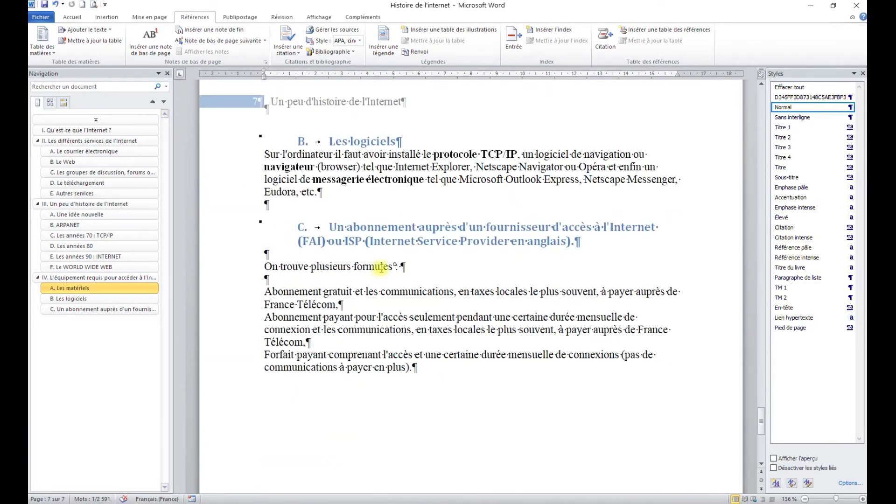
{"action": "scroll", "coordinate": [381, 267], "scroll_direction": "up", "scroll_amount": 20}
{"action": "scroll", "coordinate": [372, 238], "scroll_direction": "up", "scroll_amount": 17}
{"action": "left_click_drag", "start_coordinate": [761, 299], "coordinate": [762, 101]}
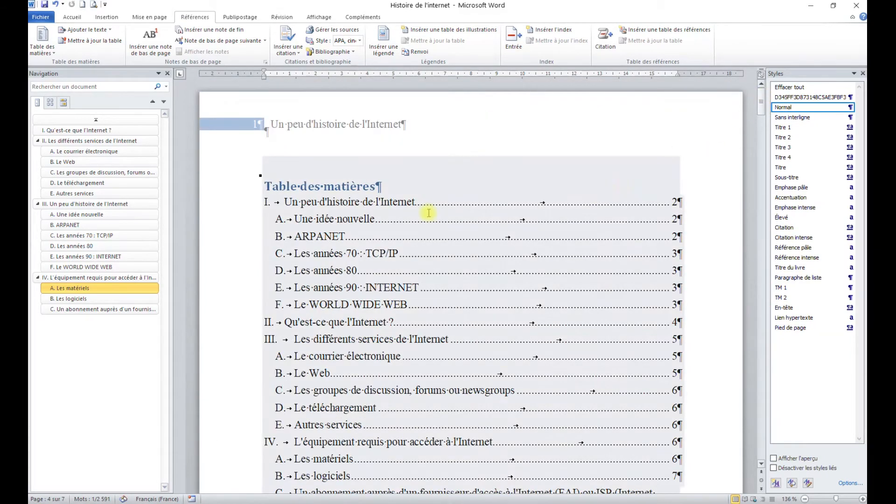
{"action": "scroll", "coordinate": [429, 212], "scroll_direction": "down", "scroll_amount": 1}
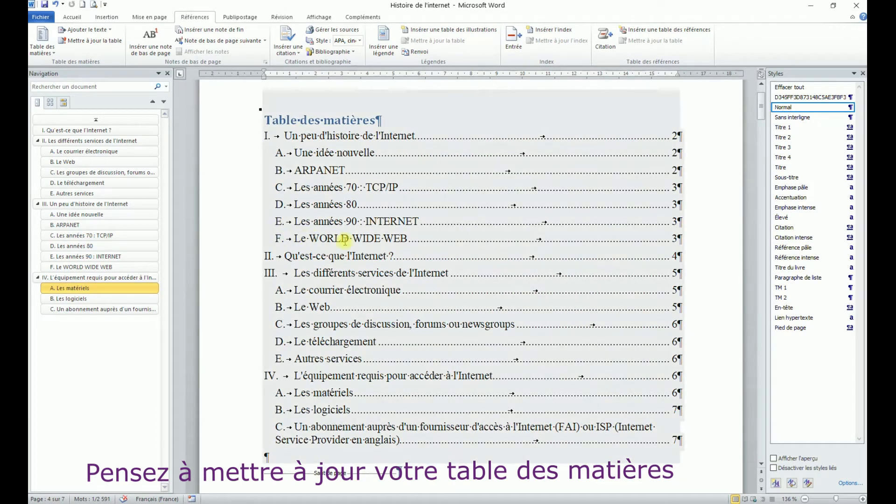
{"action": "left_click", "coordinate": [397, 228]}
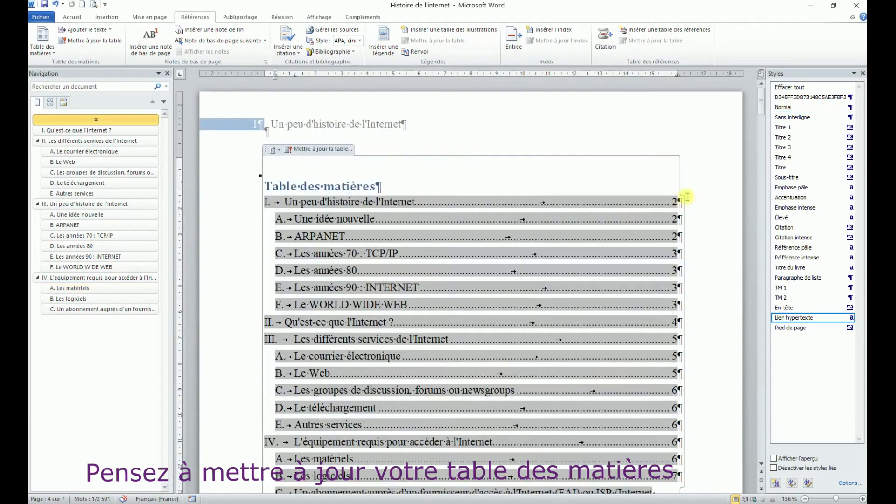
{"action": "left_click", "coordinate": [322, 149]}
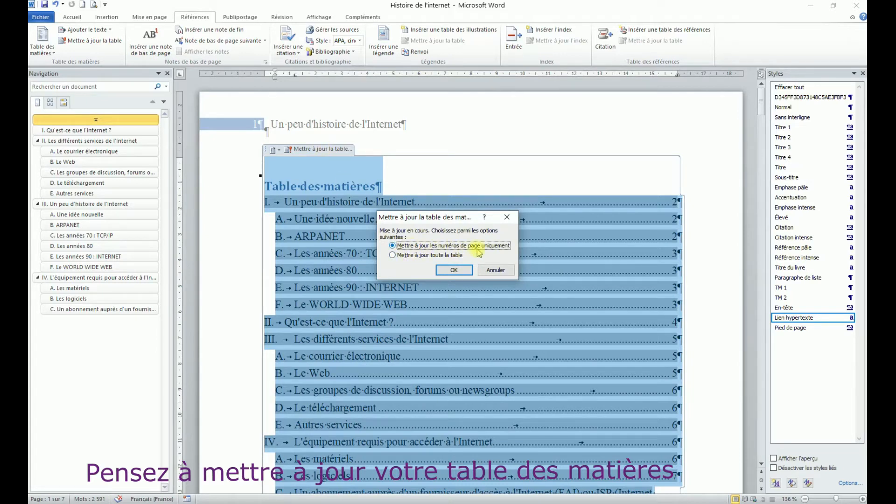
{"action": "left_click", "coordinate": [454, 270]}
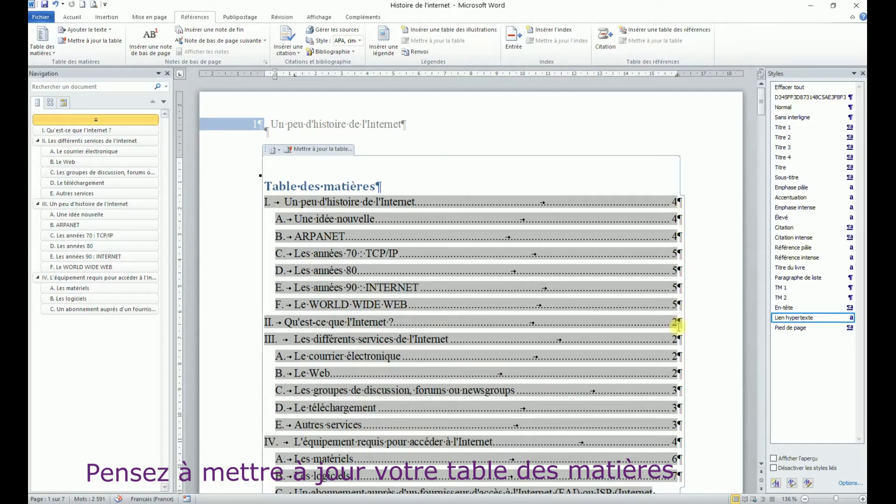
- Update the entire table of contents to match the new section order, and select its entry "Un peu d'histoire de l'Internet"
{"action": "left_click", "coordinate": [336, 150]}
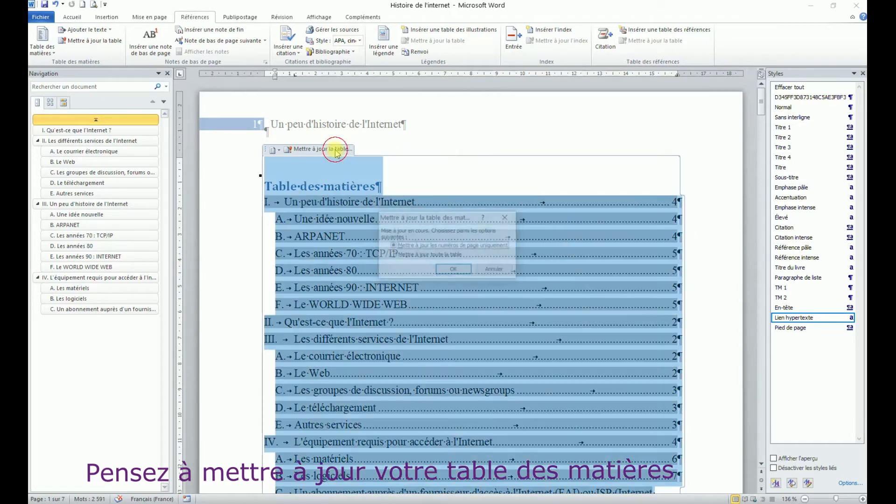
{"action": "left_click", "coordinate": [393, 256]}
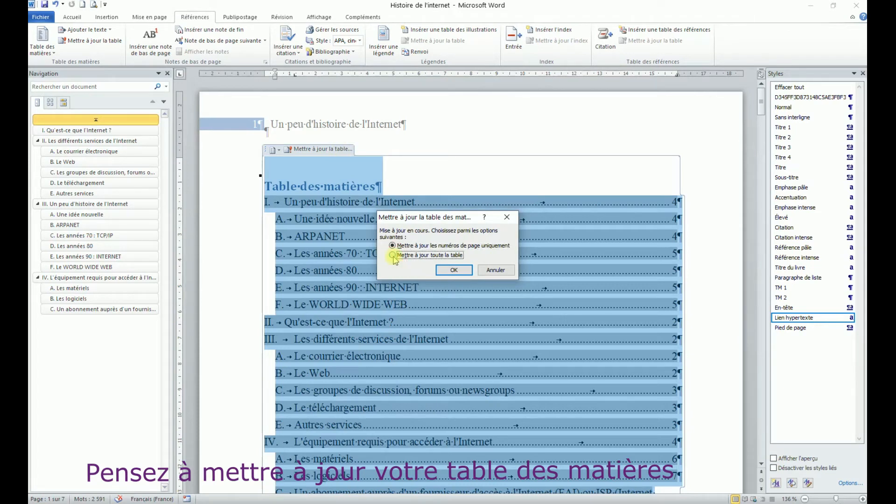
{"action": "left_click", "coordinate": [454, 270]}
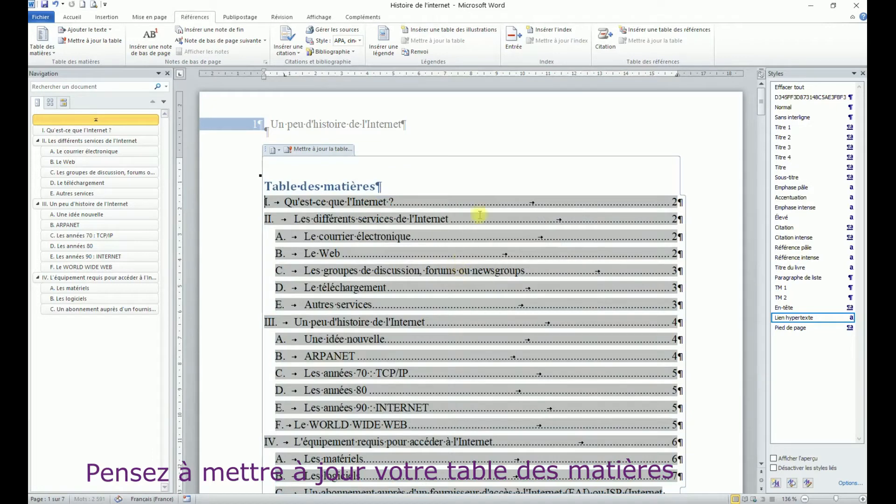
{"action": "left_click", "coordinate": [491, 169]}
{"action": "scroll", "coordinate": [494, 172], "scroll_direction": "down", "scroll_amount": 2}
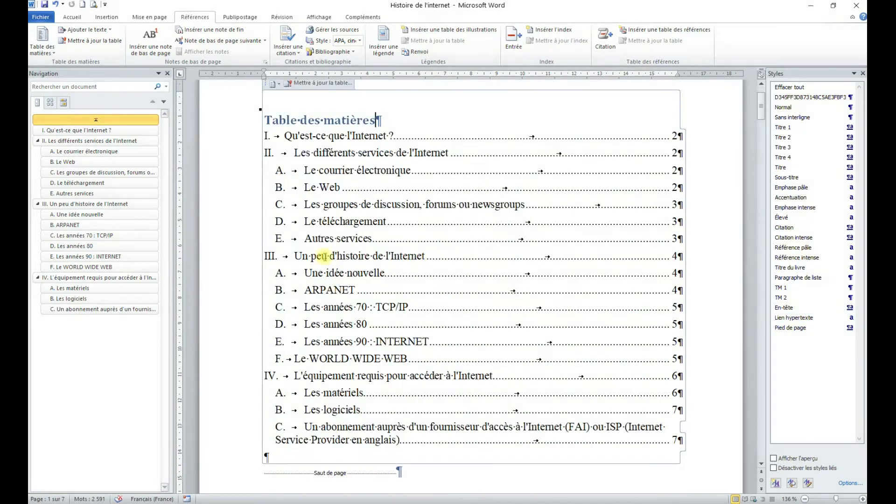
{"action": "left_click", "coordinate": [256, 256]}
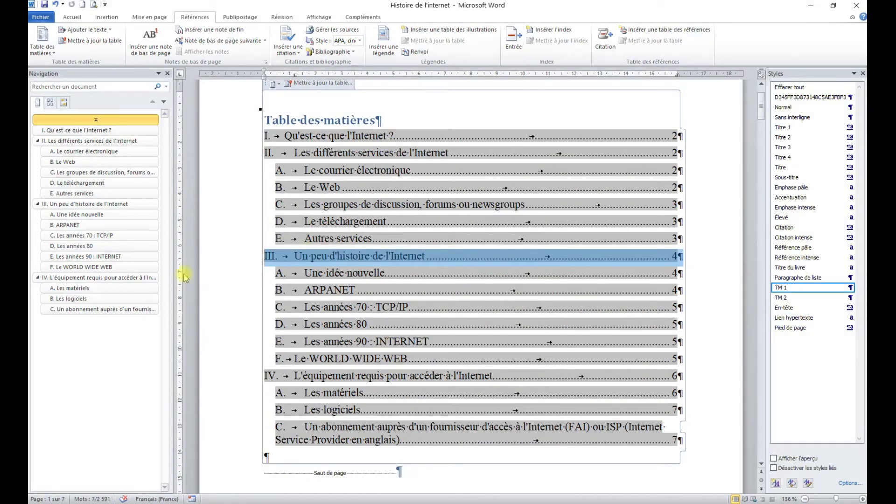
- Move the collapsed section "Un peu d'histoire de l'Internet" with its subheadings to just before "Qu'est-ce que l'Internet ?"
{"action": "left_click", "coordinate": [39, 205]}
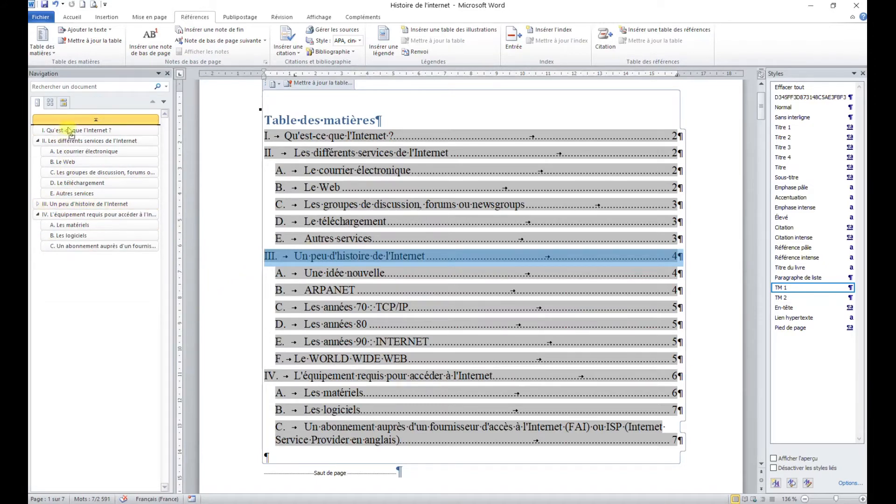
{"action": "left_click_drag", "start_coordinate": [70, 132], "coordinate": [70, 130]}
- Update the entire table of contents on the first page so it follows the new section order
{"action": "scroll", "coordinate": [548, 182], "scroll_direction": "up", "scroll_amount": 10}
{"action": "scroll", "coordinate": [476, 175], "scroll_direction": "up", "scroll_amount": 3}
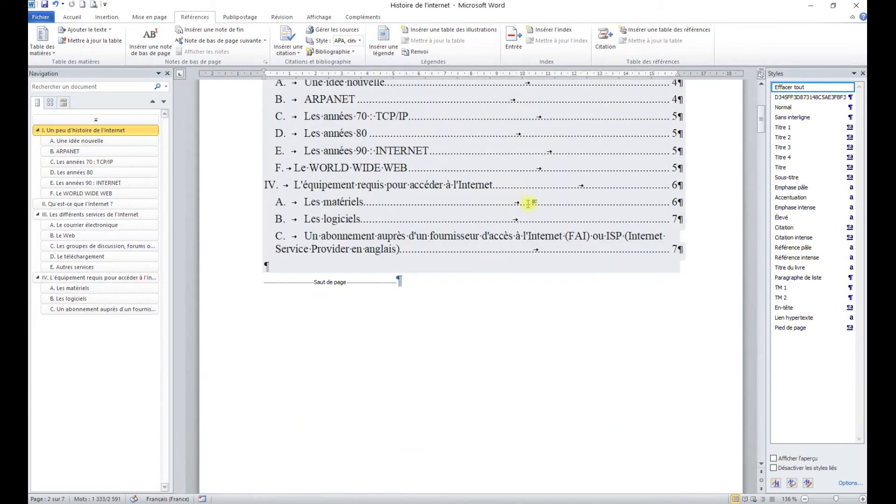
{"action": "scroll", "coordinate": [497, 202], "scroll_direction": "up", "scroll_amount": 10}
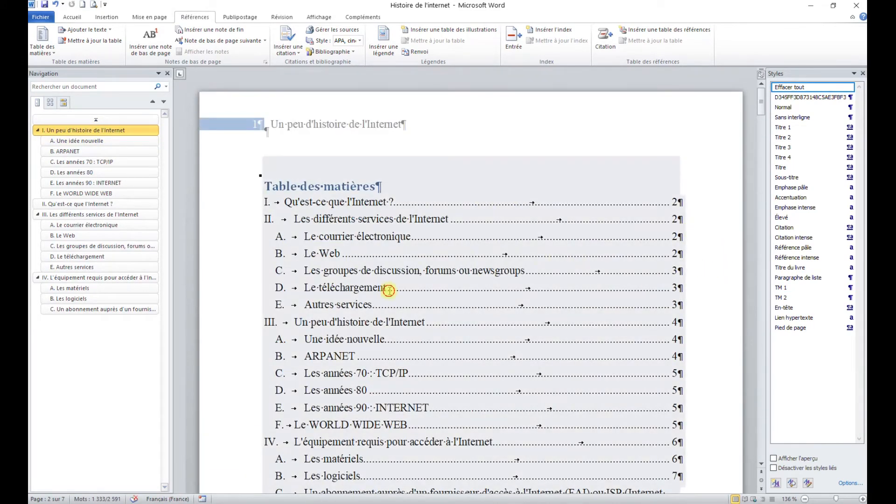
{"action": "left_click", "coordinate": [389, 291]}
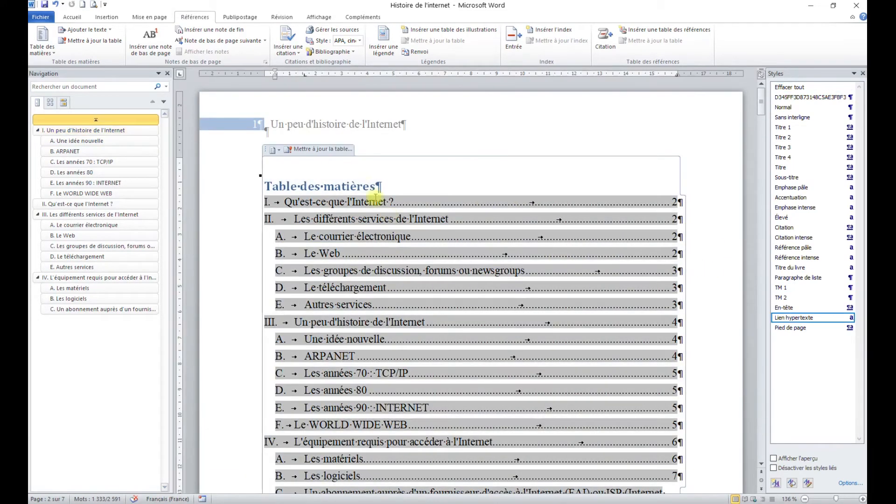
{"action": "left_click", "coordinate": [329, 149]}
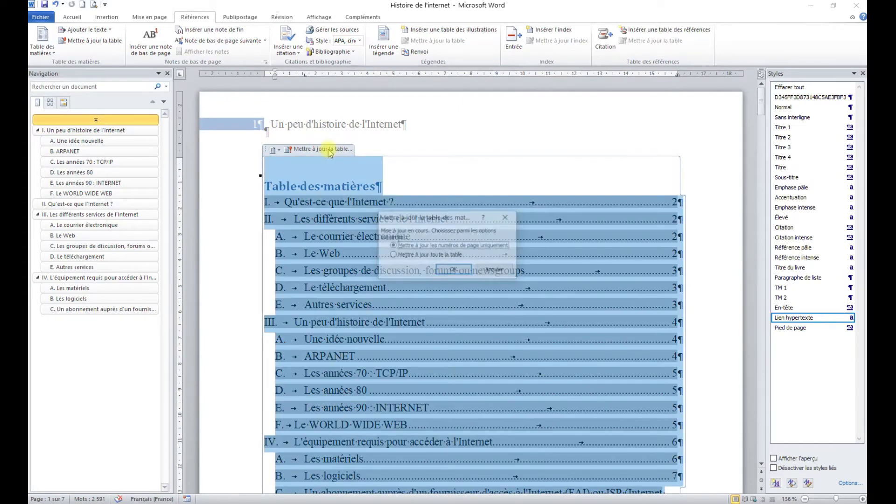
{"action": "left_click", "coordinate": [393, 255]}
{"action": "left_click", "coordinate": [454, 271]}
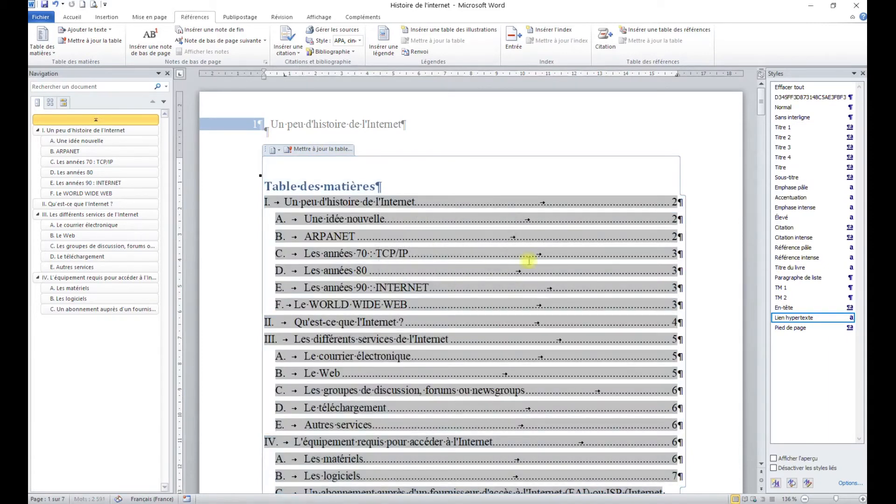
- Examine the entries of the updated table of contents and the beginning of the moved section on page 2
{"action": "scroll", "coordinate": [701, 237], "scroll_direction": "down", "scroll_amount": 5}
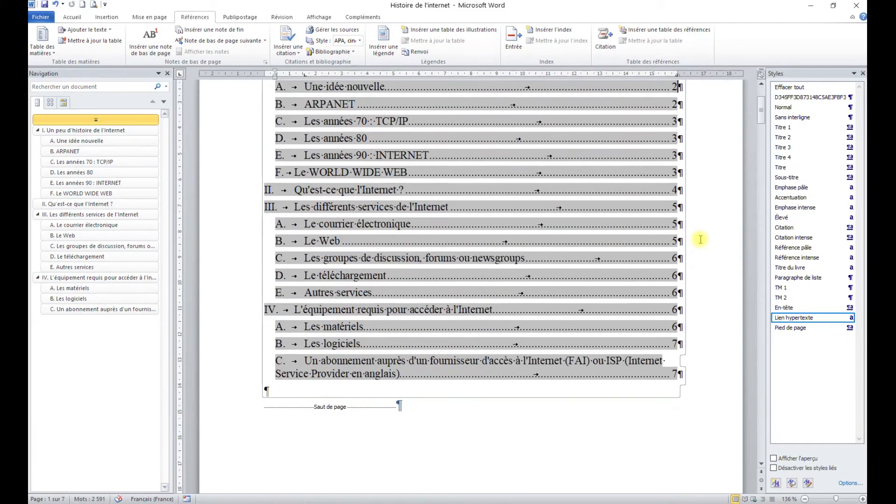
{"action": "scroll", "coordinate": [702, 237], "scroll_direction": "up", "scroll_amount": 4}
{"action": "left_click_drag", "start_coordinate": [416, 171], "coordinate": [609, 174]}
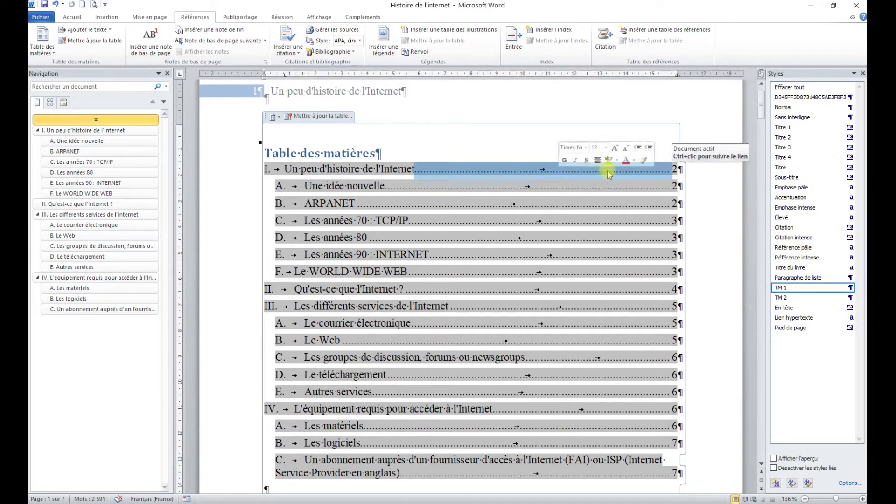
{"action": "left_click", "coordinate": [708, 258]}
{"action": "scroll", "coordinate": [532, 269], "scroll_direction": "down", "scroll_amount": 5}
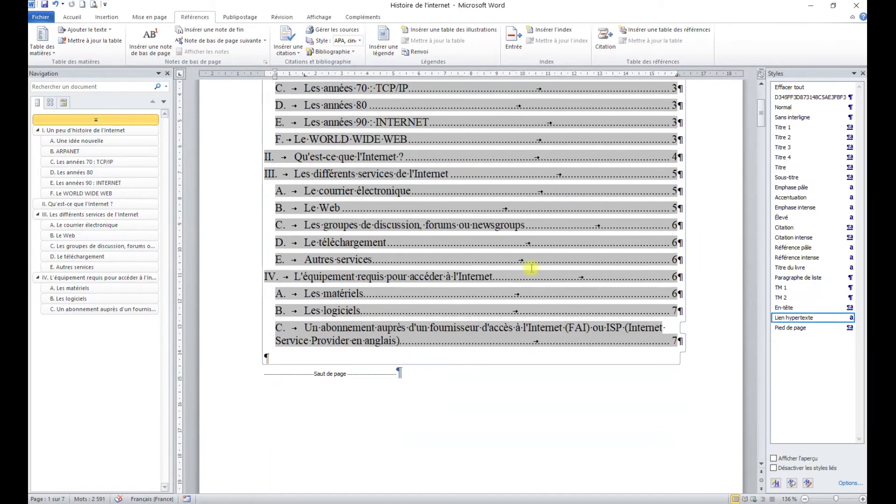
{"action": "scroll", "coordinate": [437, 395], "scroll_direction": "down", "scroll_amount": 10}
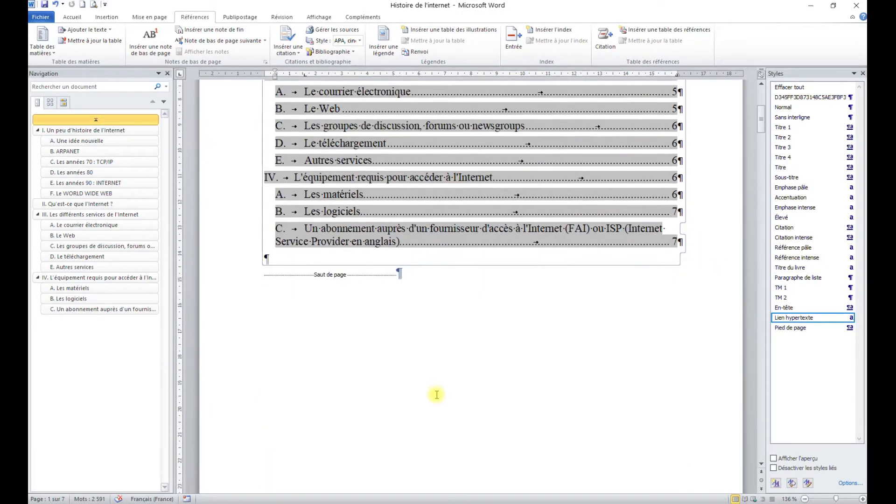
{"action": "scroll", "coordinate": [392, 304], "scroll_direction": "down", "scroll_amount": 3}
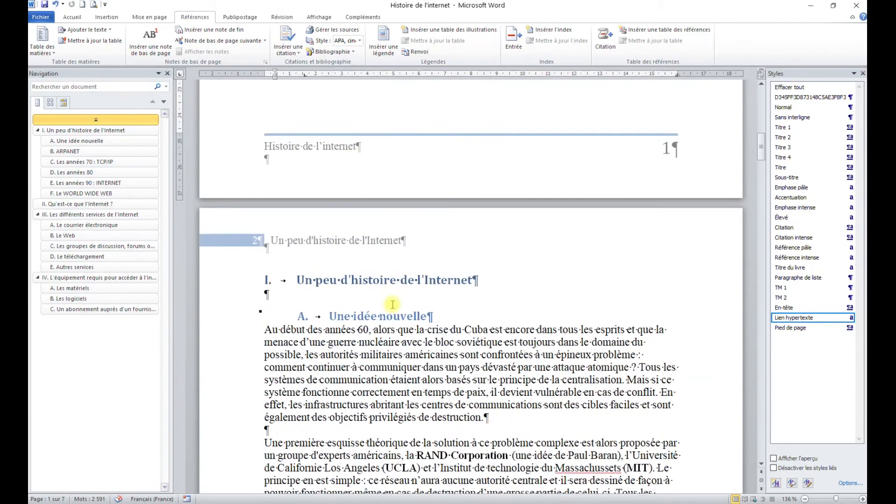
{"action": "scroll", "coordinate": [393, 304], "scroll_direction": "down", "scroll_amount": 5}
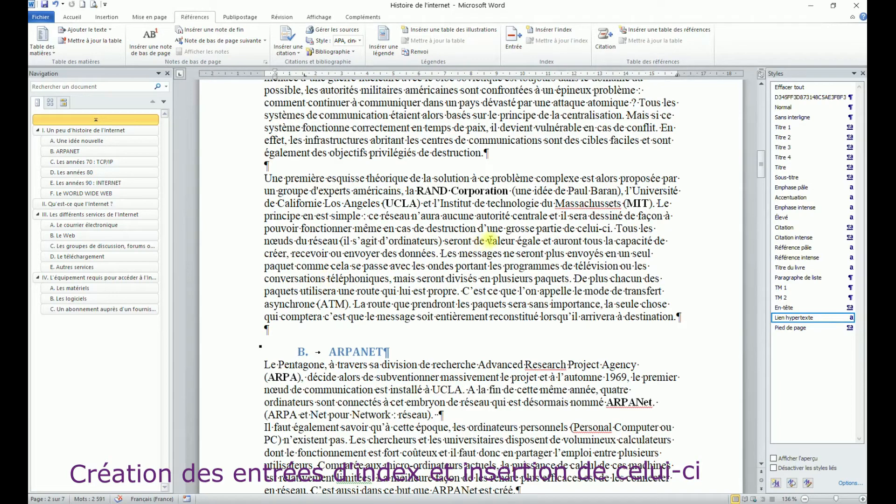
- Mark all occurrences of "Paul Baran", from the second paragraph of "Une idée nouvelle", as current-page index entries
{"action": "scroll", "coordinate": [434, 280], "scroll_direction": "up", "scroll_amount": 5}
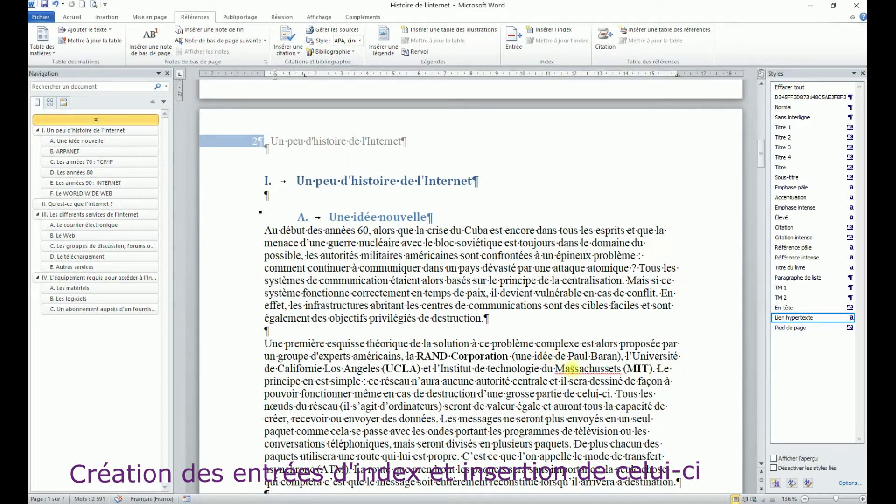
{"action": "left_click_drag", "start_coordinate": [569, 358], "coordinate": [618, 358]}
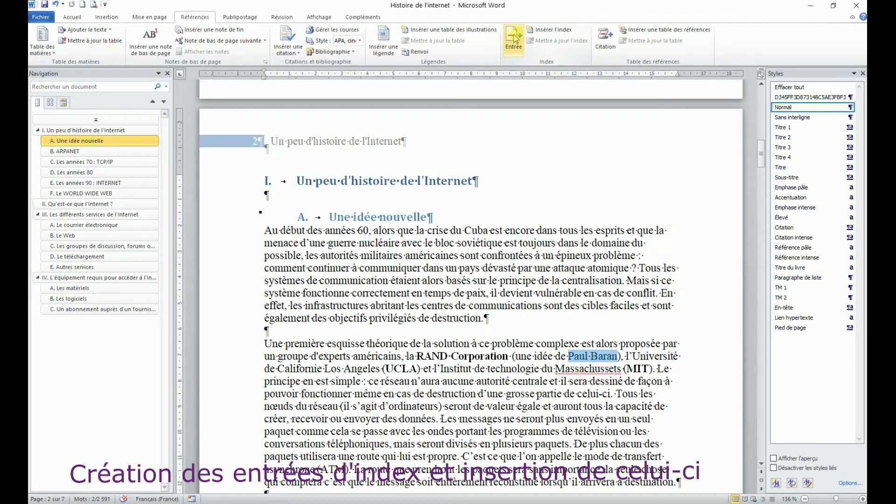
{"action": "left_click", "coordinate": [514, 40]}
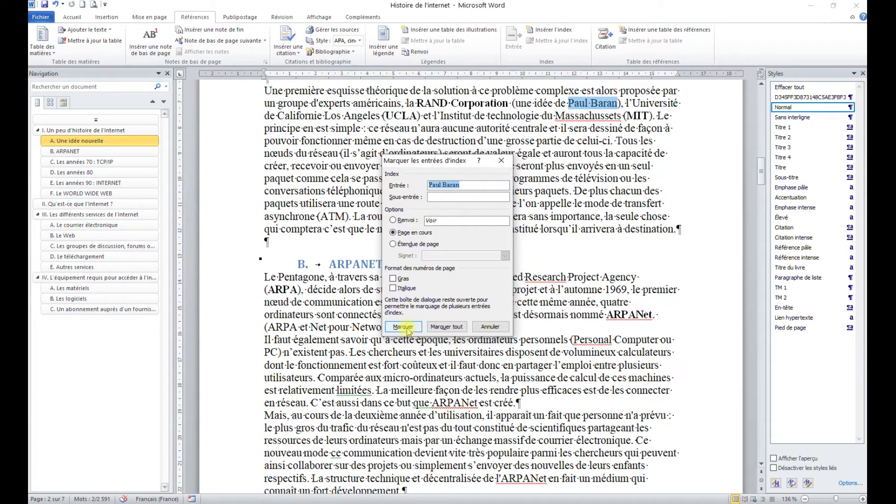
{"action": "left_click", "coordinate": [458, 329]}
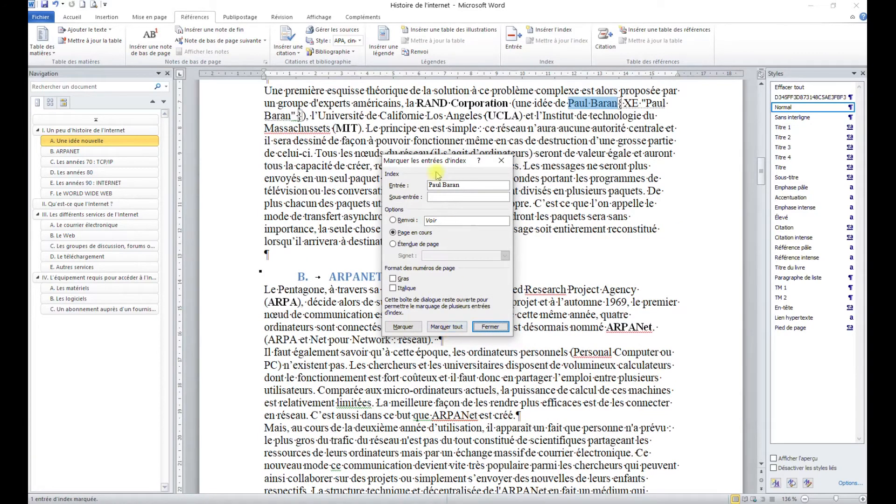
- Move the index entry dialog clear of the ARPANET heading and mark all occurrences of "ARPANET" as index entries
{"action": "left_click_drag", "start_coordinate": [437, 164], "coordinate": [591, 123]}
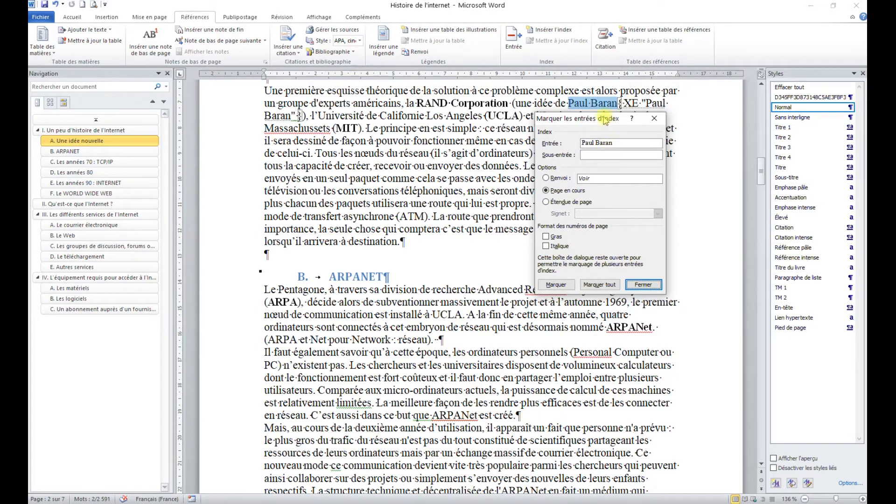
{"action": "left_click_drag", "start_coordinate": [604, 120], "coordinate": [554, 121]}
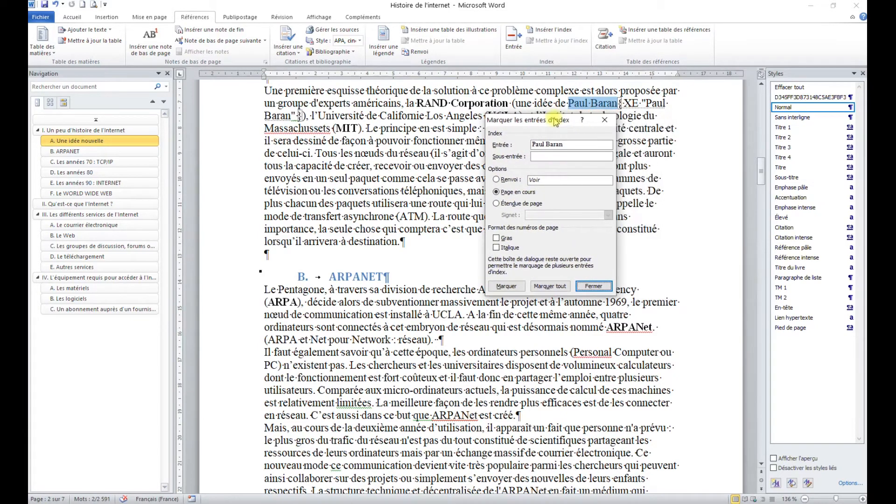
{"action": "double_click", "coordinate": [356, 278]}
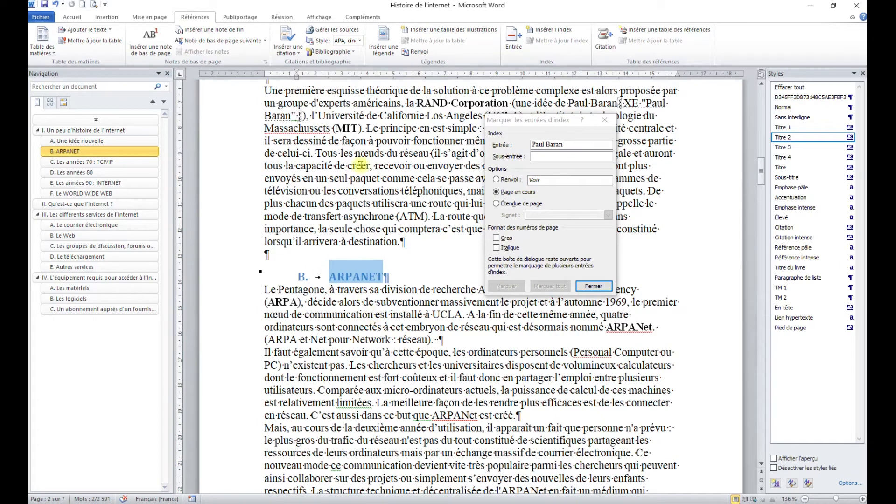
{"action": "left_click", "coordinate": [587, 169]}
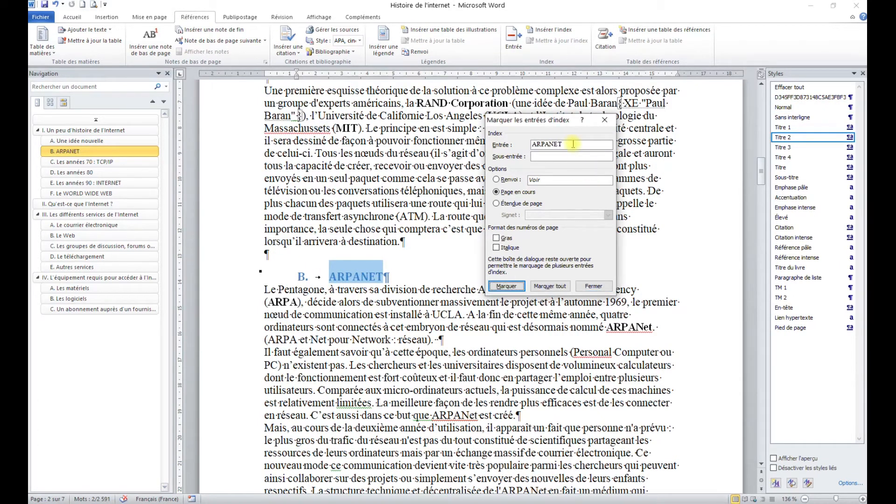
{"action": "left_click", "coordinate": [550, 287]}
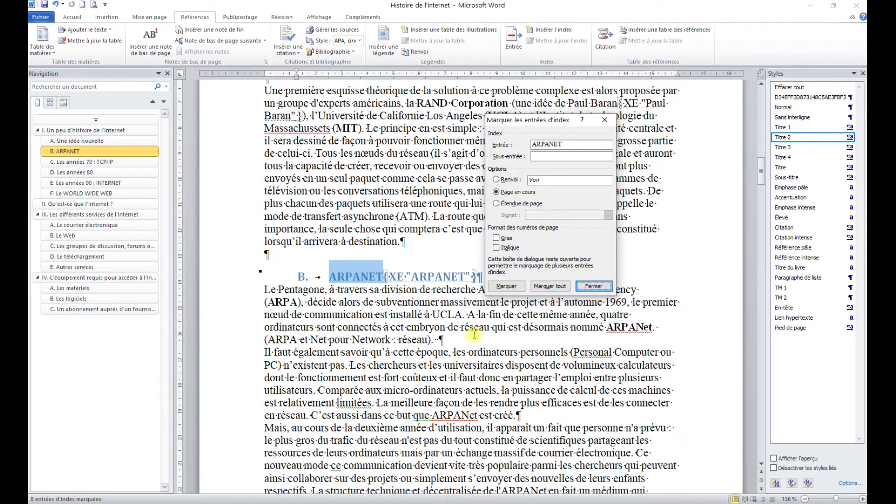
- Mark all occurrences of "chercheurs", selected in the ARPANET section, as index entries
{"action": "double_click", "coordinate": [393, 365]}
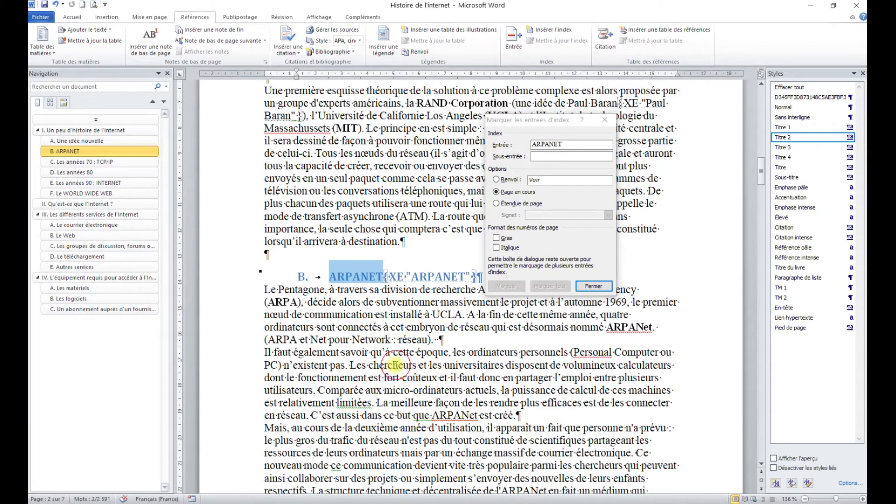
{"action": "left_click", "coordinate": [579, 169]}
{"action": "left_click", "coordinate": [551, 287]}
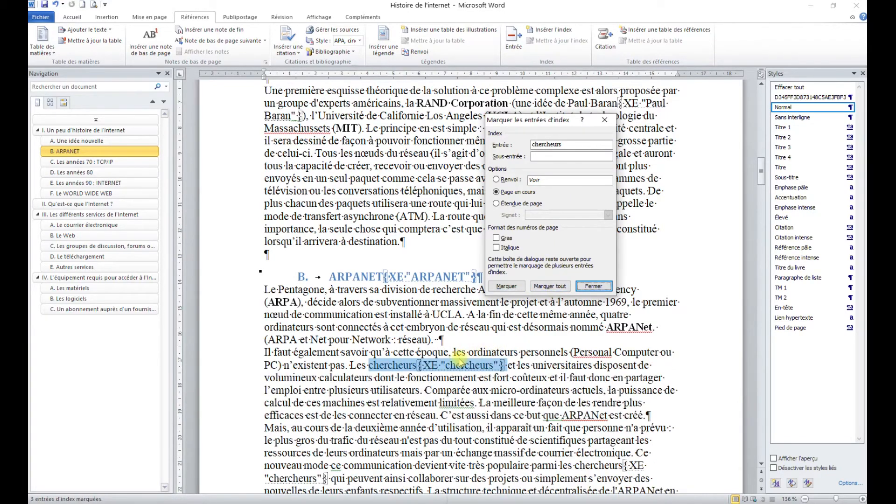
- Mark all occurrences of "années", selected in the last paragraph of page 2, as index entries
{"action": "scroll", "coordinate": [432, 359], "scroll_direction": "down", "scroll_amount": 4}
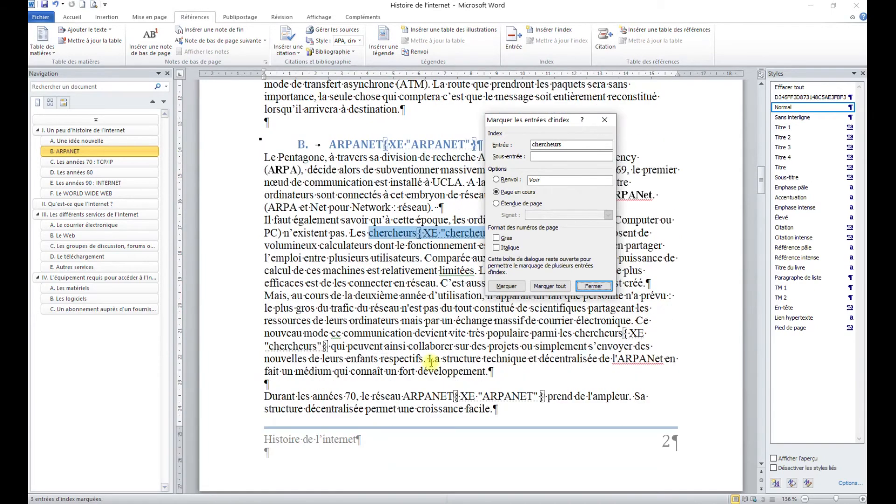
{"action": "scroll", "coordinate": [432, 359], "scroll_direction": "down", "scroll_amount": 2}
{"action": "double_click", "coordinate": [328, 330]}
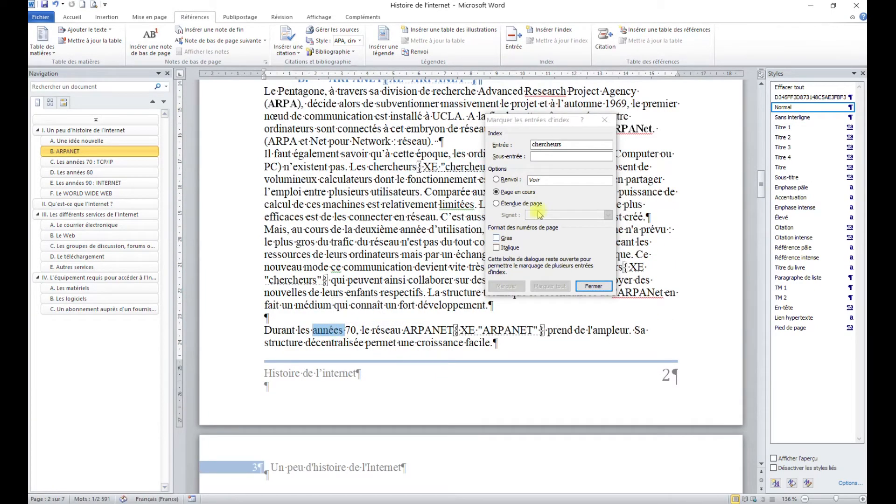
{"action": "left_click", "coordinate": [582, 174]}
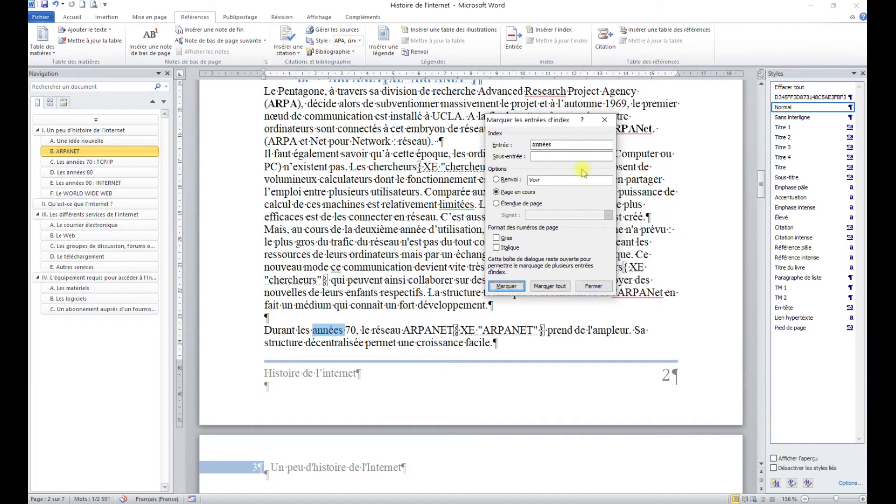
{"action": "left_click", "coordinate": [550, 286]}
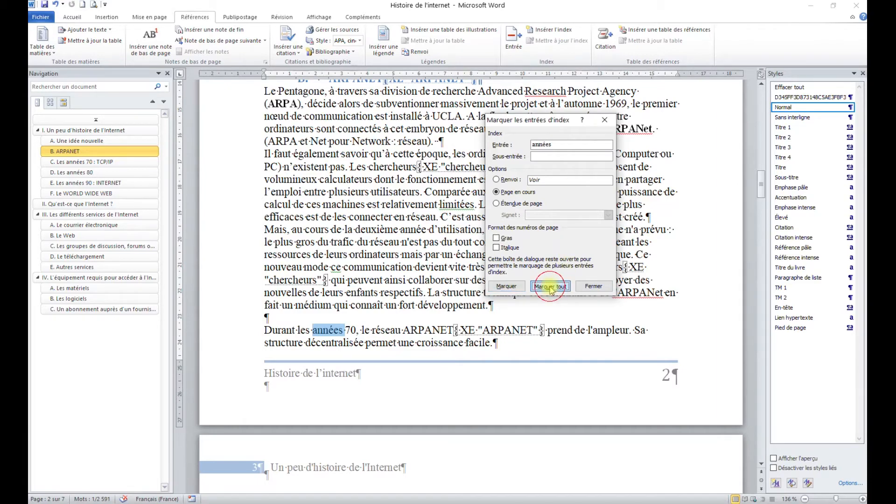
- Mark all occurrences of "Vinton Cerf", selected in the section "Les années 70 : TCP/IP", as index entries
{"action": "scroll", "coordinate": [406, 318], "scroll_direction": "down", "scroll_amount": 5}
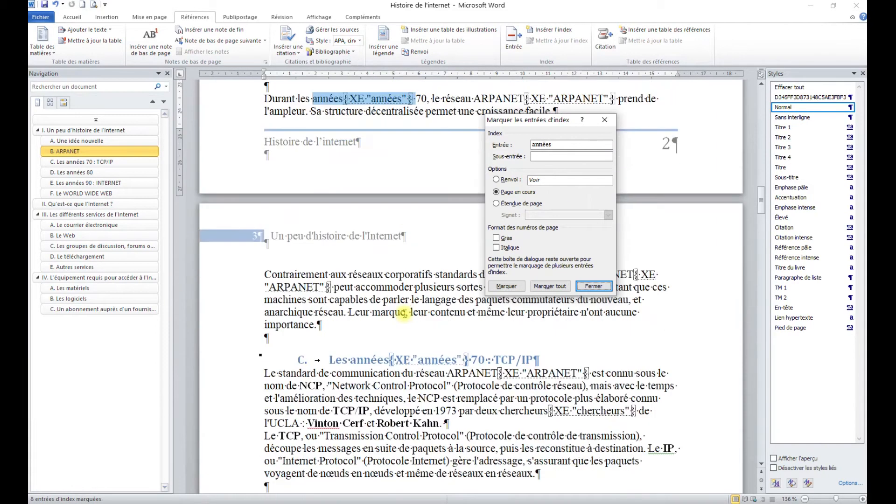
{"action": "scroll", "coordinate": [403, 313], "scroll_direction": "down", "scroll_amount": 2}
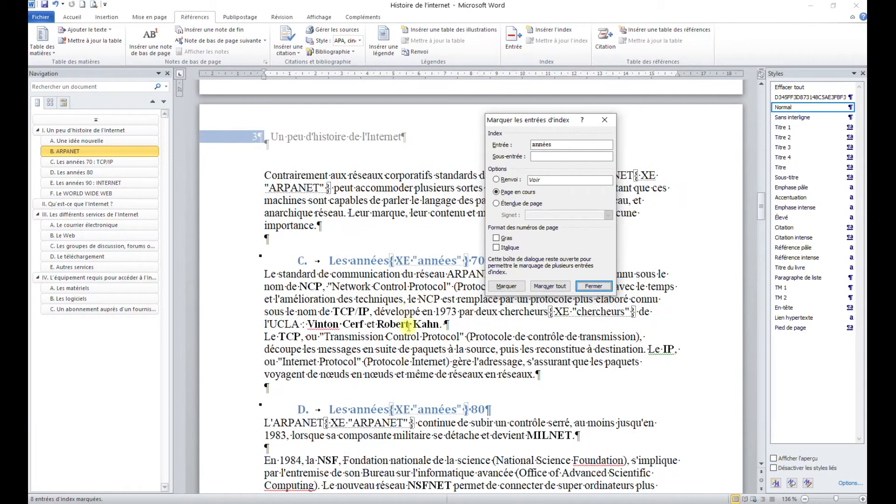
{"action": "double_click", "coordinate": [314, 324]}
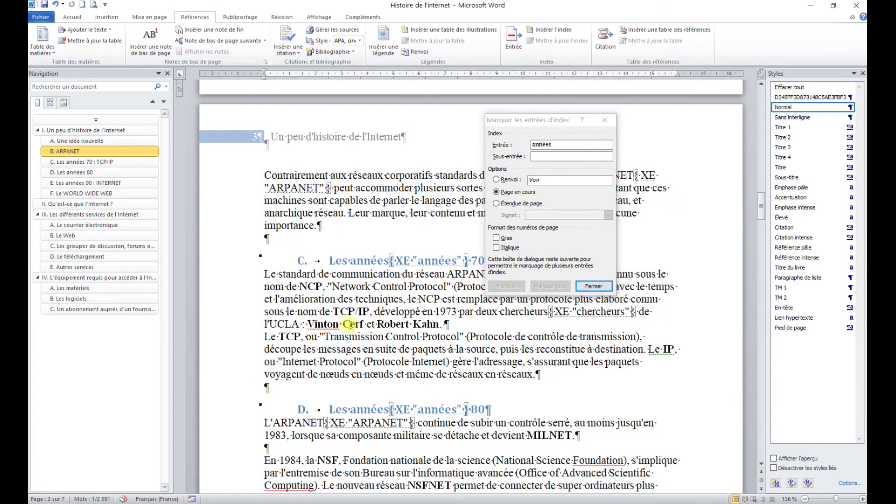
{"action": "left_click_drag", "start_coordinate": [310, 323], "coordinate": [359, 322]}
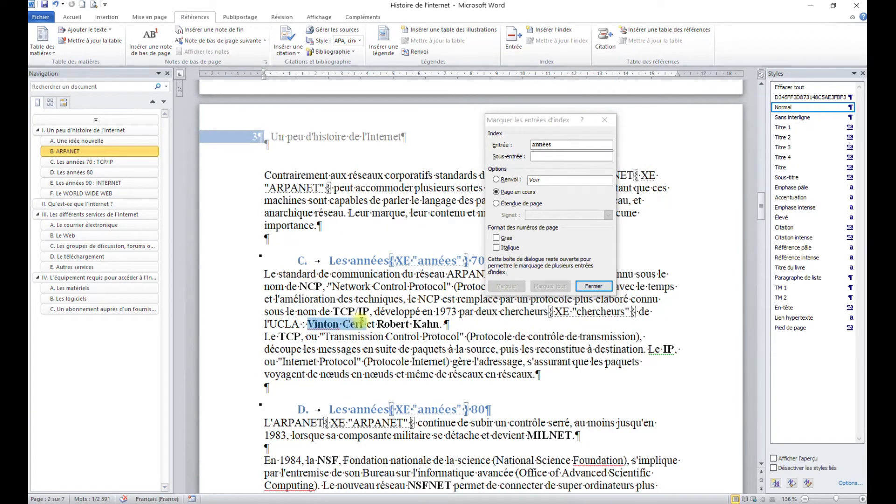
{"action": "left_click", "coordinate": [558, 156]}
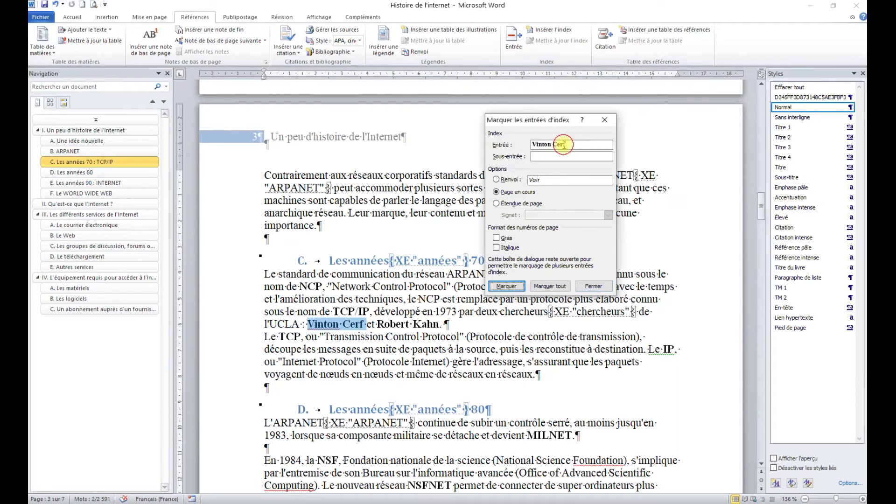
{"action": "left_click", "coordinate": [544, 287]}
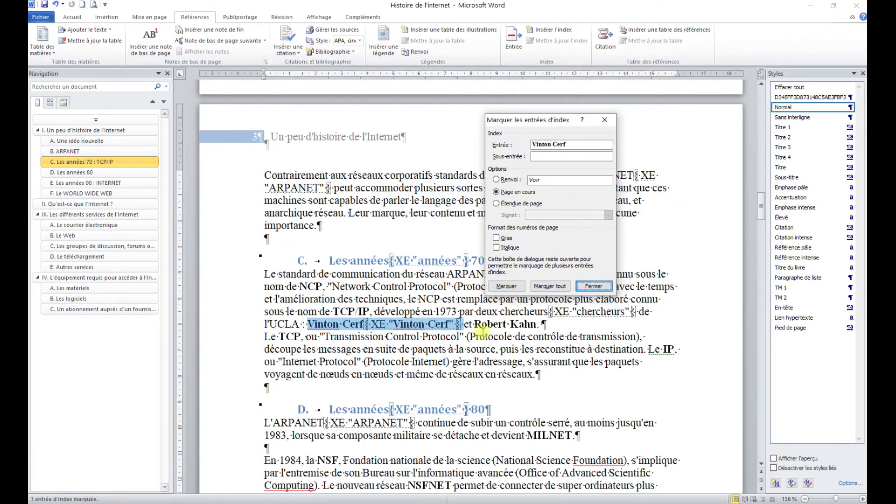
- Mark all occurrences of "Robert Kahn", selected in the section "Les années 70 : TCP/IP", as index entries
{"action": "left_click", "coordinate": [526, 323]}
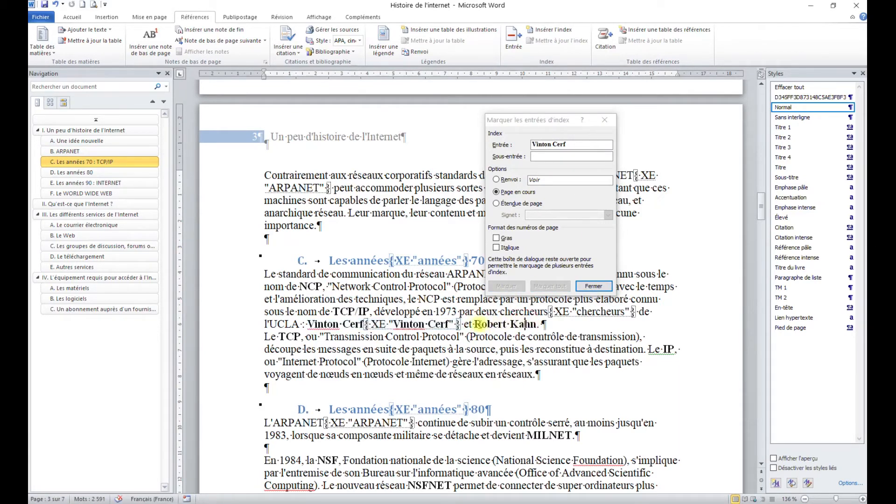
{"action": "left_click_drag", "start_coordinate": [482, 324], "coordinate": [536, 325]}
{"action": "left_click", "coordinate": [573, 200]}
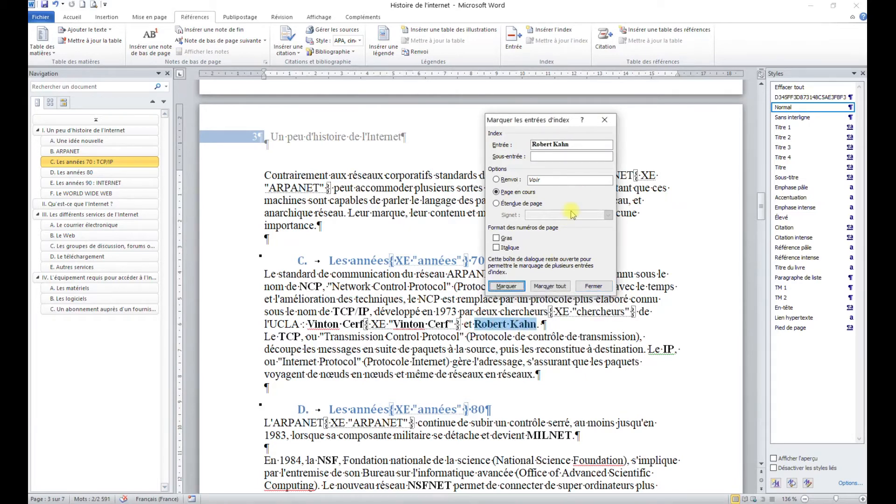
{"action": "left_click", "coordinate": [550, 286]}
- Mark all occurrences of "Internet", selected in the phrase "Protocole Internet" on page 3, as index entries
{"action": "scroll", "coordinate": [496, 323], "scroll_direction": "down", "scroll_amount": 1}
{"action": "scroll", "coordinate": [497, 322], "scroll_direction": "down", "scroll_amount": 3}
{"action": "scroll", "coordinate": [495, 339], "scroll_direction": "up", "scroll_amount": 3}
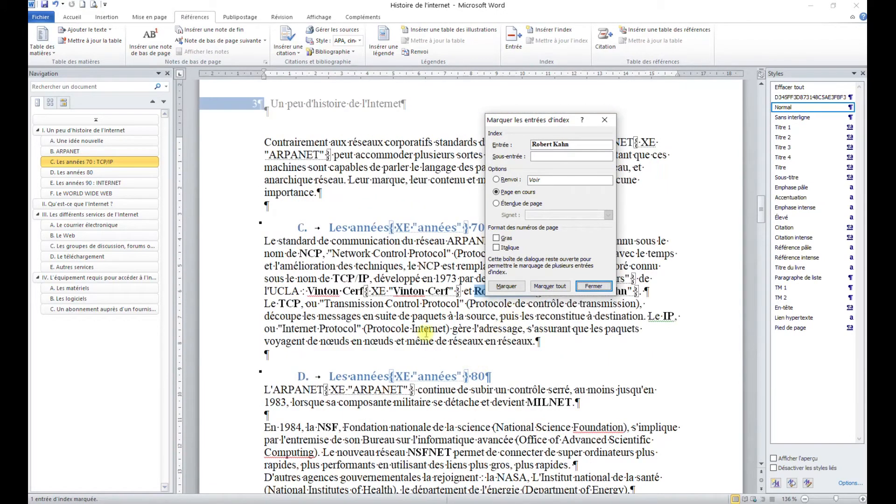
{"action": "double_click", "coordinate": [426, 329]}
{"action": "left_click", "coordinate": [571, 195]}
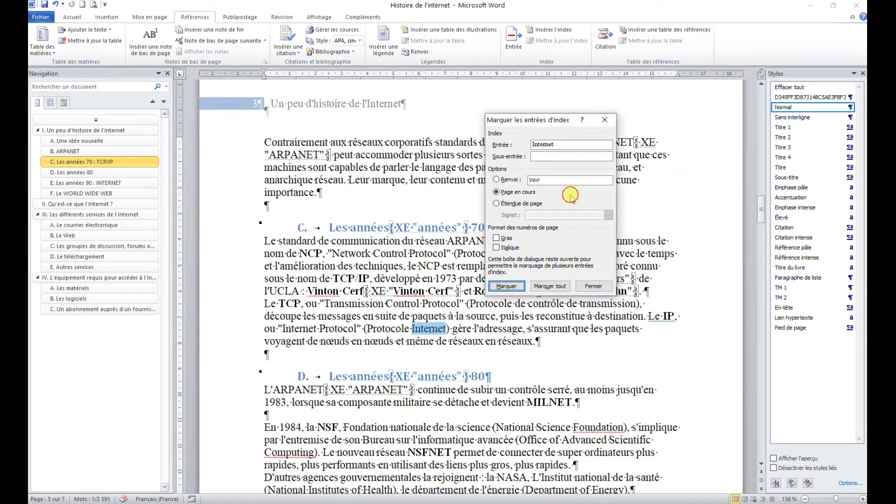
{"action": "left_click", "coordinate": [550, 286]}
- Mark all occurrences of "WEB", selected in the heading "Le WORLD WIDE WEB", as index entries and close the marking dialog
{"action": "scroll", "coordinate": [522, 346], "scroll_direction": "down", "scroll_amount": 8}
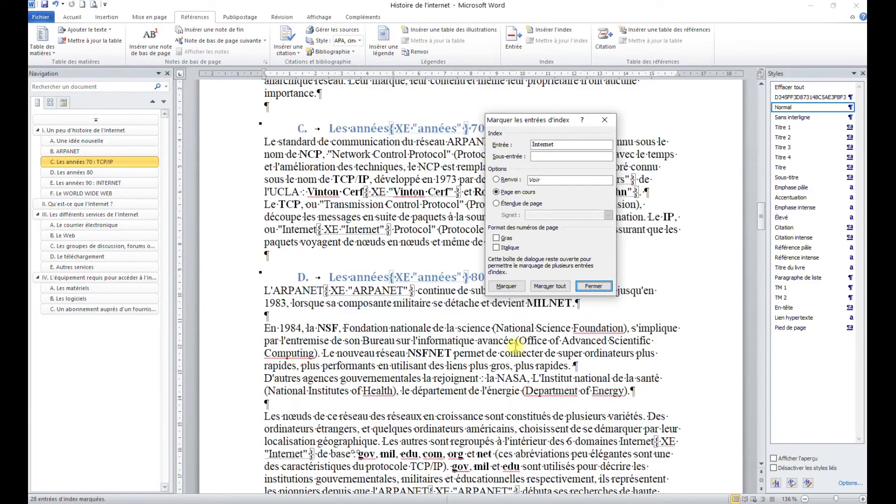
{"action": "scroll", "coordinate": [483, 359], "scroll_direction": "down", "scroll_amount": 9}
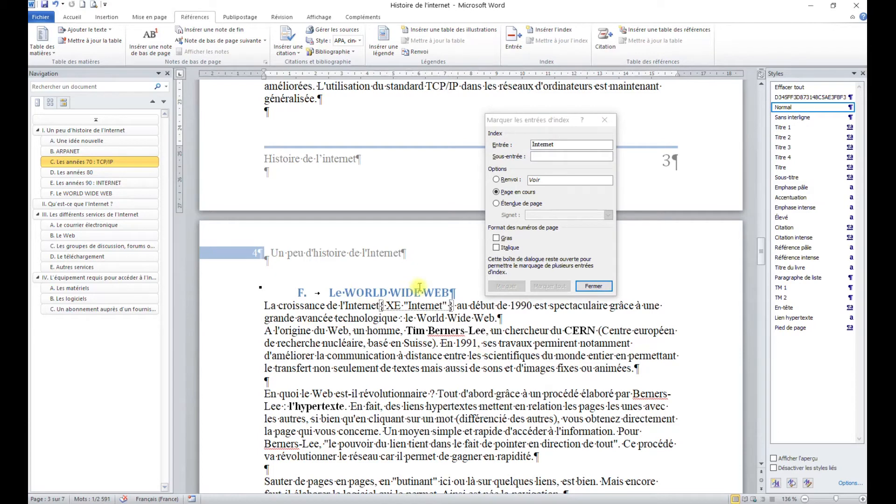
{"action": "left_click_drag", "start_coordinate": [346, 293], "coordinate": [448, 293]}
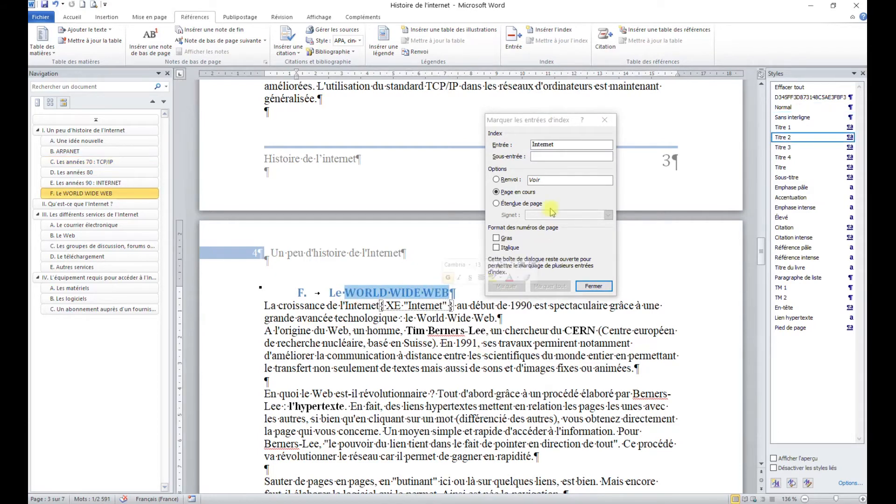
{"action": "left_click", "coordinate": [563, 194]}
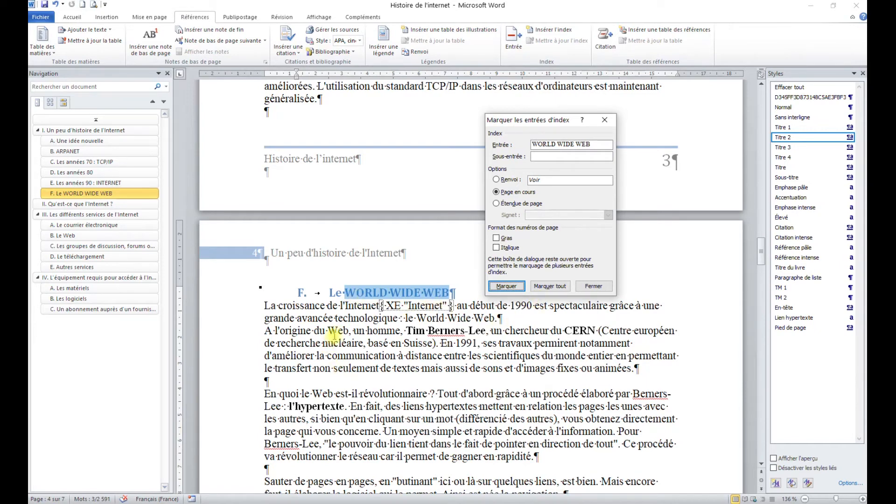
{"action": "double_click", "coordinate": [436, 294]}
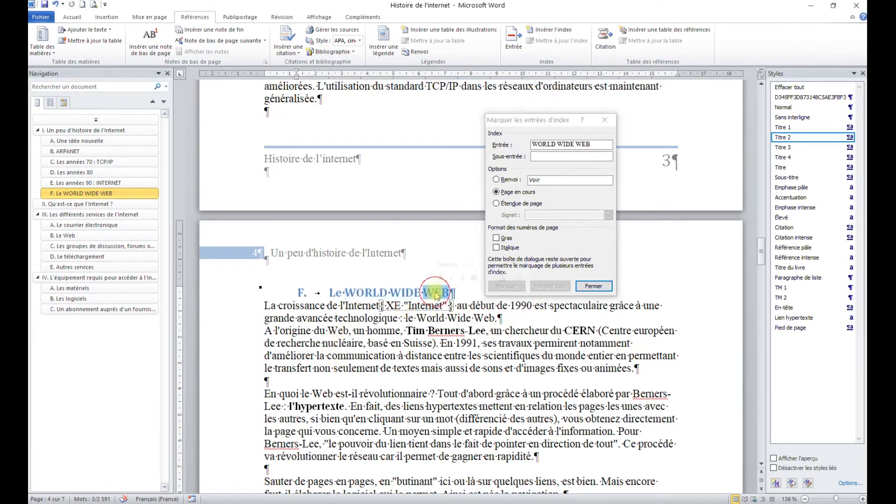
{"action": "left_click", "coordinate": [569, 196]}
{"action": "left_click", "coordinate": [550, 287]}
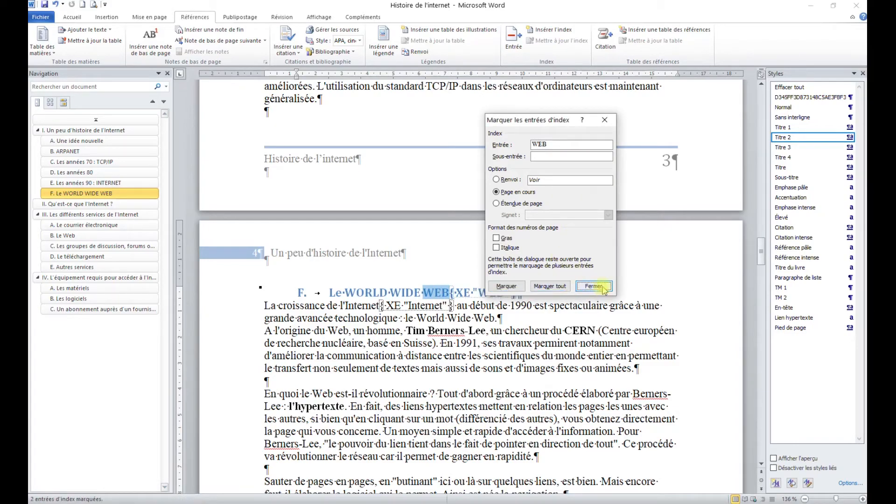
{"action": "left_click", "coordinate": [594, 287]}
- Insert a page break after the last paragraph of the document
{"action": "scroll", "coordinate": [612, 292], "scroll_direction": "down", "scroll_amount": 10}
{"action": "scroll", "coordinate": [612, 291], "scroll_direction": "down", "scroll_amount": 14}
{"action": "scroll", "coordinate": [610, 288], "scroll_direction": "down", "scroll_amount": 12}
{"action": "scroll", "coordinate": [604, 276], "scroll_direction": "down", "scroll_amount": 12}
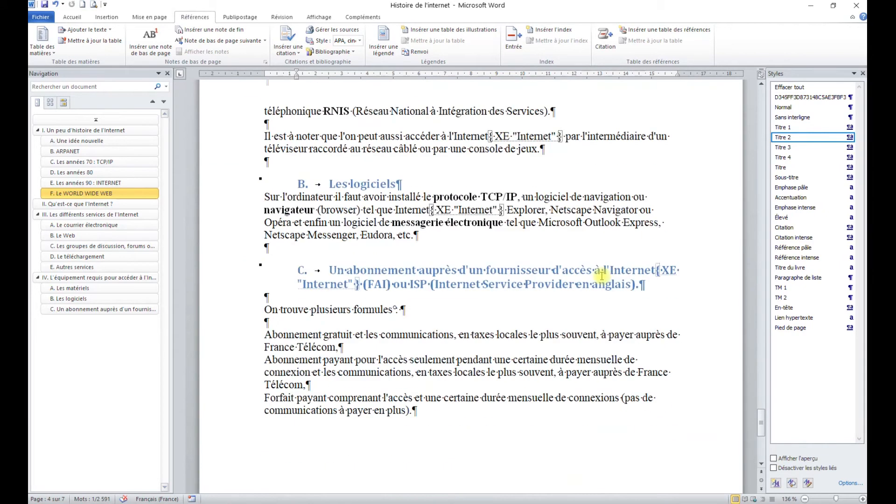
{"action": "scroll", "coordinate": [602, 275], "scroll_direction": "down", "scroll_amount": 3}
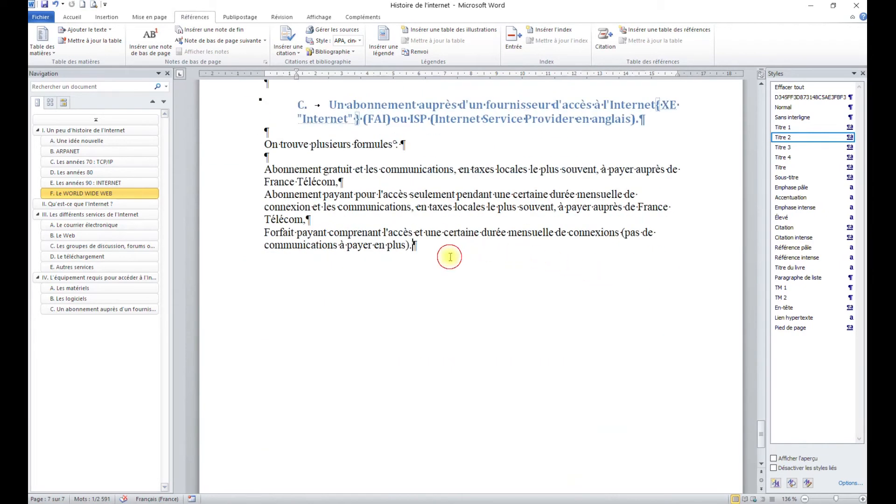
{"action": "left_click", "coordinate": [450, 257]}
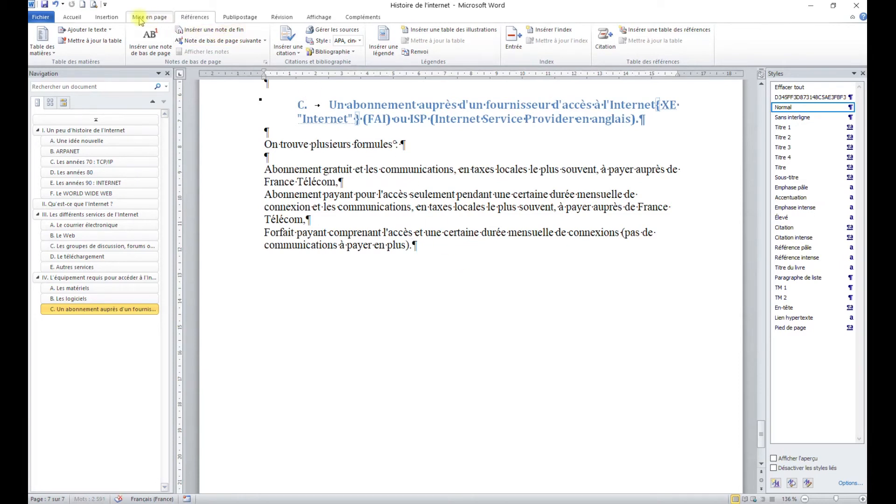
{"action": "left_click", "coordinate": [104, 17]}
{"action": "left_click", "coordinate": [84, 40]}
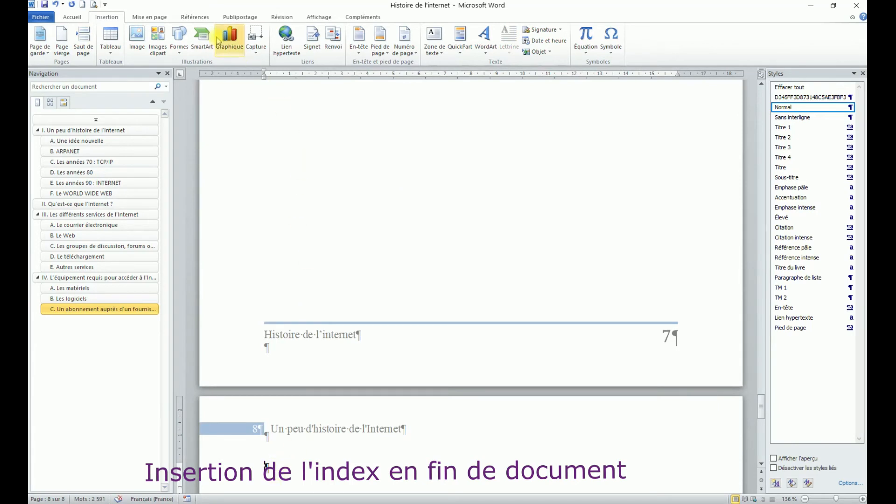
- Open the index insertion settings for the new last page and move the dialog clear of the page 7 footer
{"action": "left_click", "coordinate": [204, 23]}
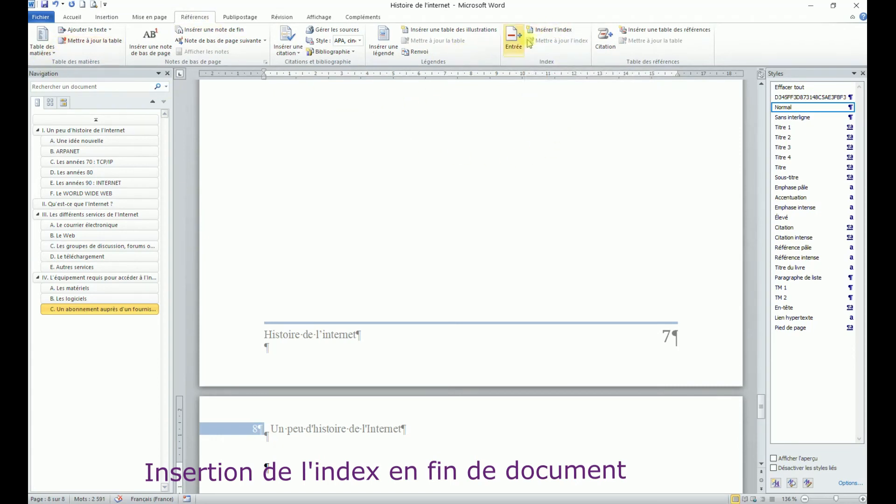
{"action": "left_click", "coordinate": [552, 33]}
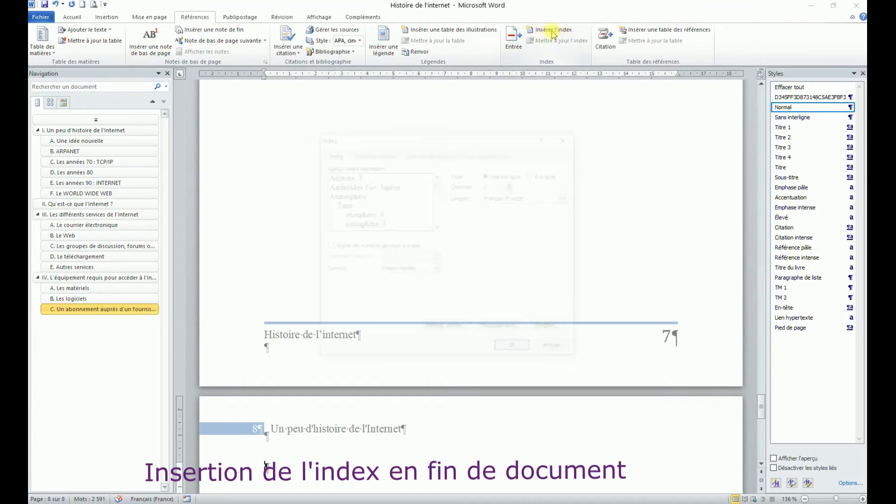
{"action": "left_click_drag", "start_coordinate": [484, 141], "coordinate": [451, 106]}
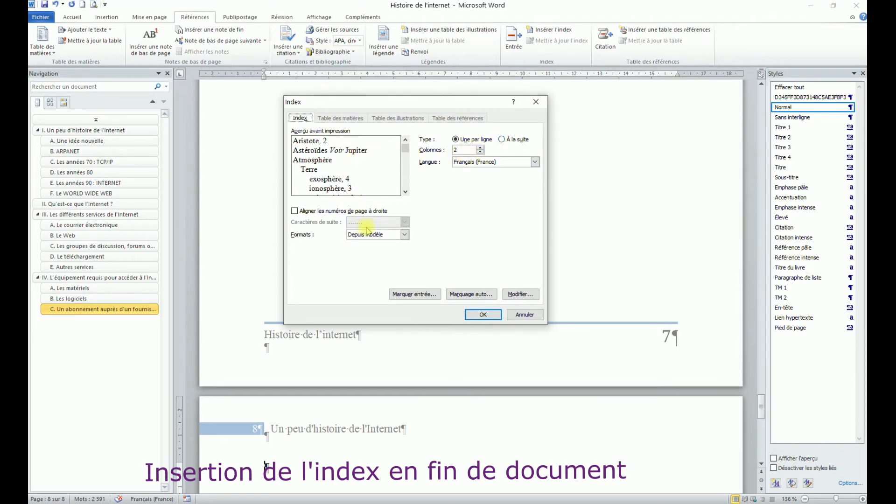
{"action": "left_click", "coordinate": [295, 211]}
{"action": "left_click", "coordinate": [404, 223]}
{"action": "left_click", "coordinate": [379, 244]}
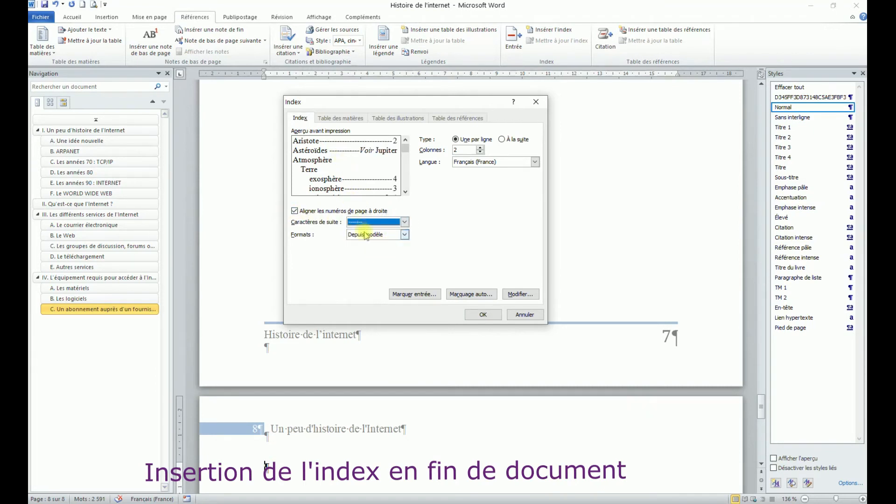
- Insert the index in the Classique format with right-aligned page numbers and dotted leader characters
{"action": "left_click", "coordinate": [366, 237]}
{"action": "left_click", "coordinate": [370, 241]}
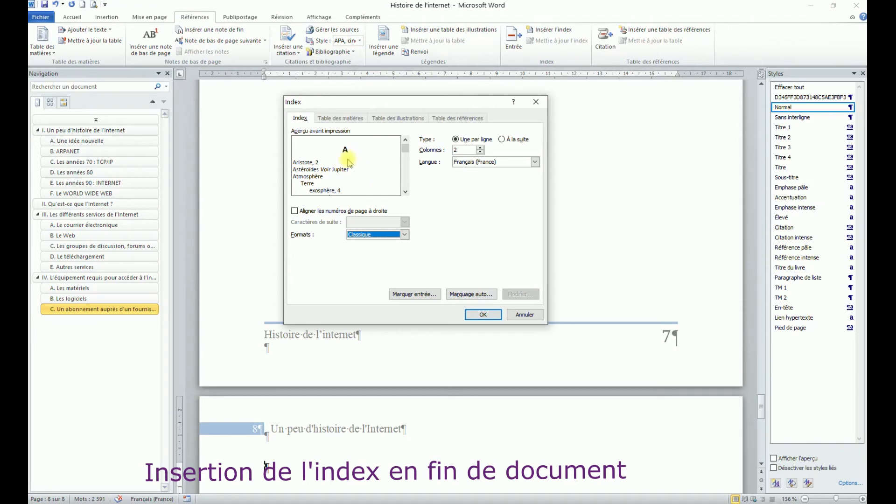
{"action": "left_click", "coordinate": [294, 211]}
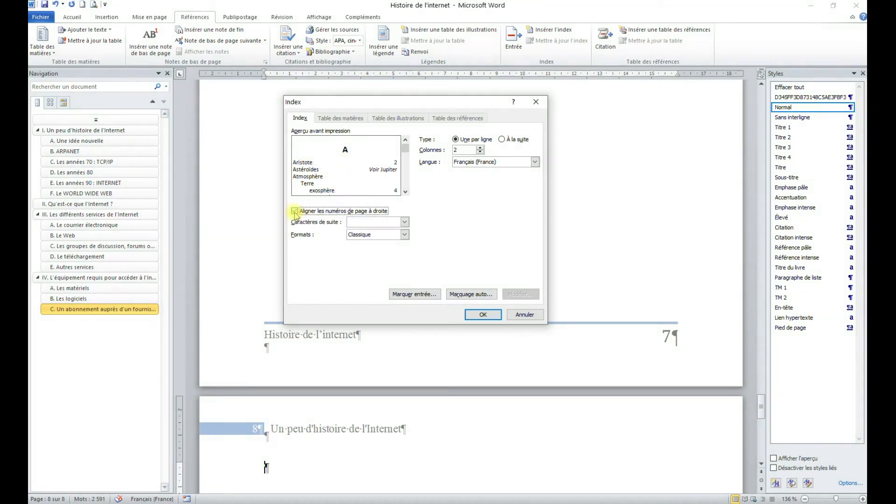
{"action": "left_click", "coordinate": [406, 222]}
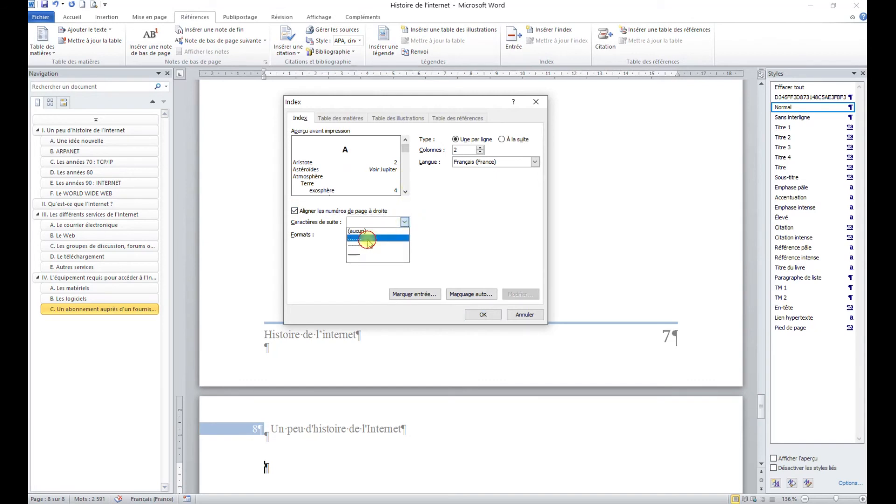
{"action": "left_click", "coordinate": [368, 239]}
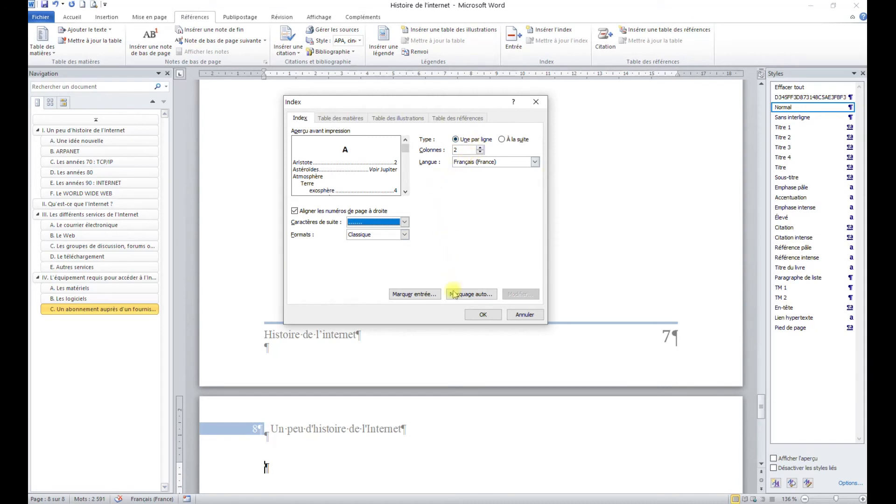
{"action": "left_click", "coordinate": [494, 316]}
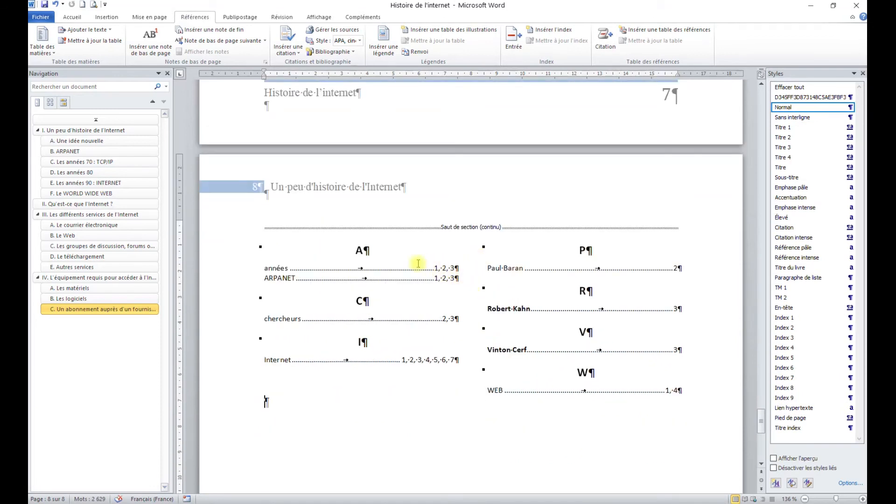
- Examine the inserted index on page 8, checking the entries under each letter and their page numbers
{"action": "double_click", "coordinate": [279, 269]}
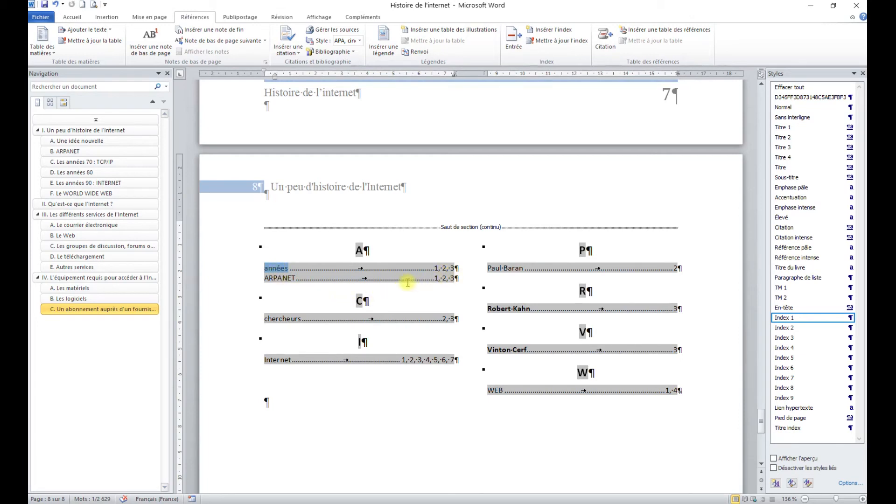
{"action": "left_click", "coordinate": [283, 278]}
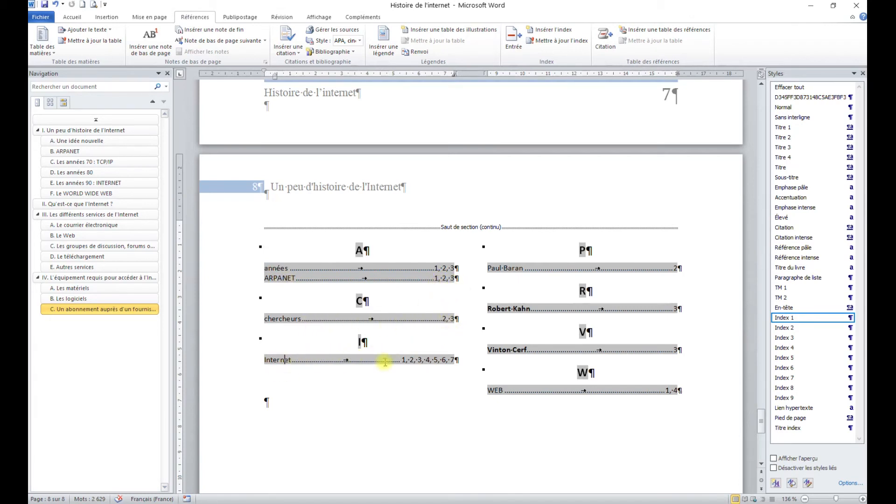
{"action": "double_click", "coordinate": [407, 361]}
{"action": "left_click", "coordinate": [448, 362], "text": "shift"}
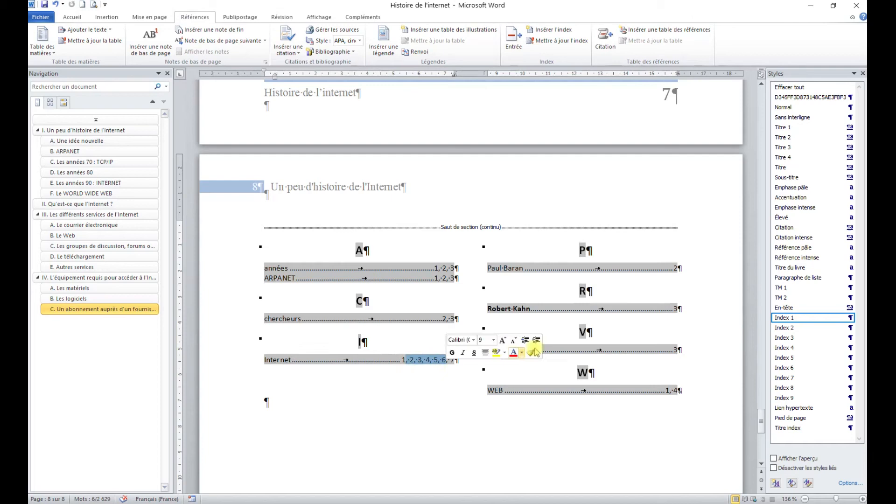
{"action": "left_click", "coordinate": [520, 269]}
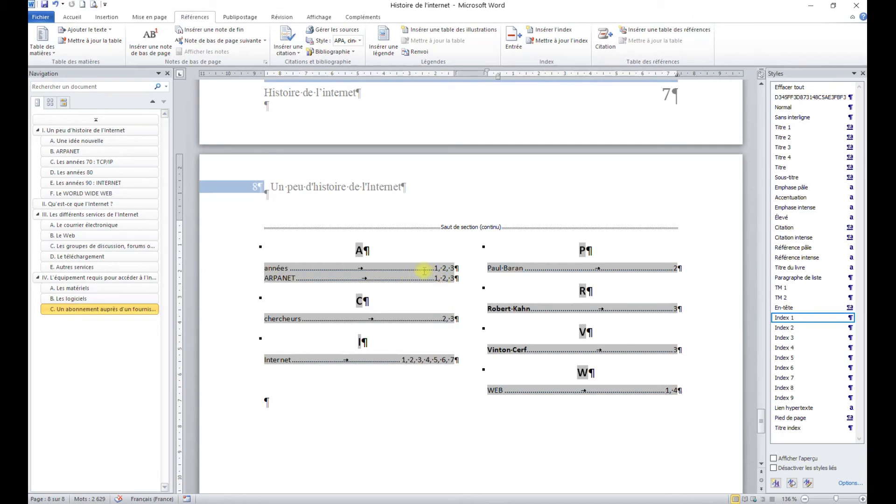
{"action": "double_click", "coordinate": [439, 267]}
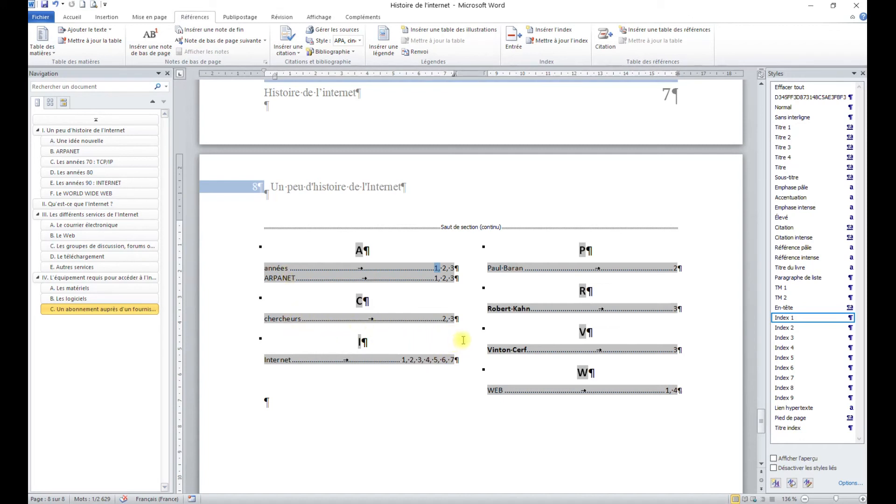
{"action": "left_click", "coordinate": [475, 280]}
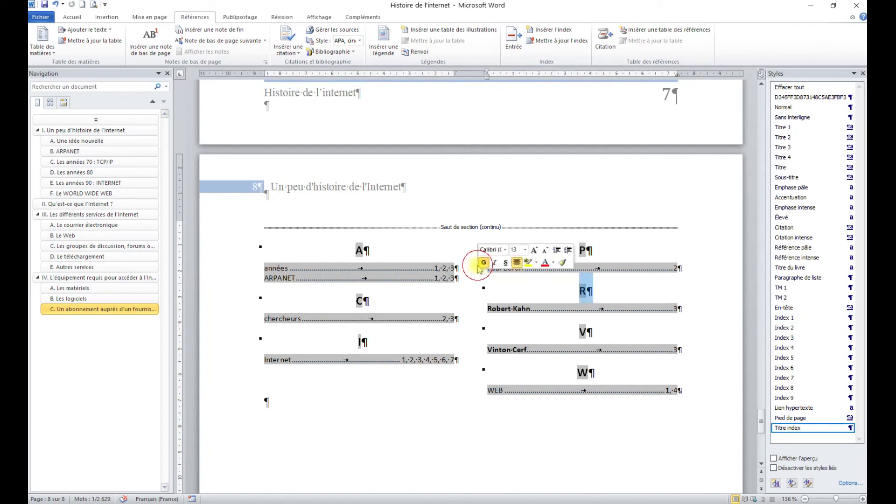
{"action": "left_click", "coordinate": [662, 228]}
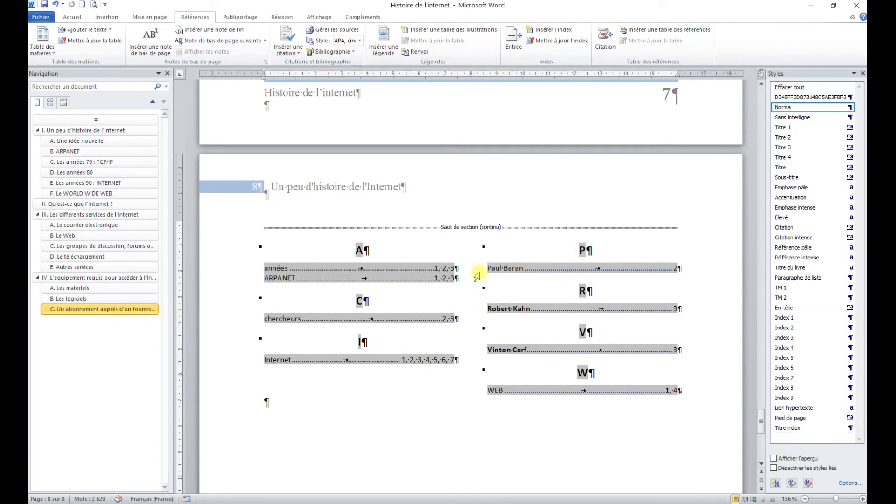
{"action": "left_click", "coordinate": [474, 271]}
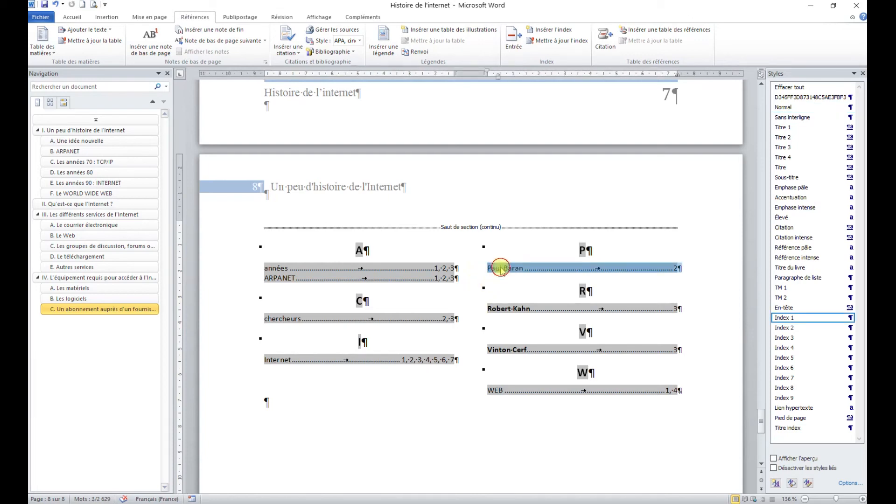
{"action": "left_click", "coordinate": [502, 268]}
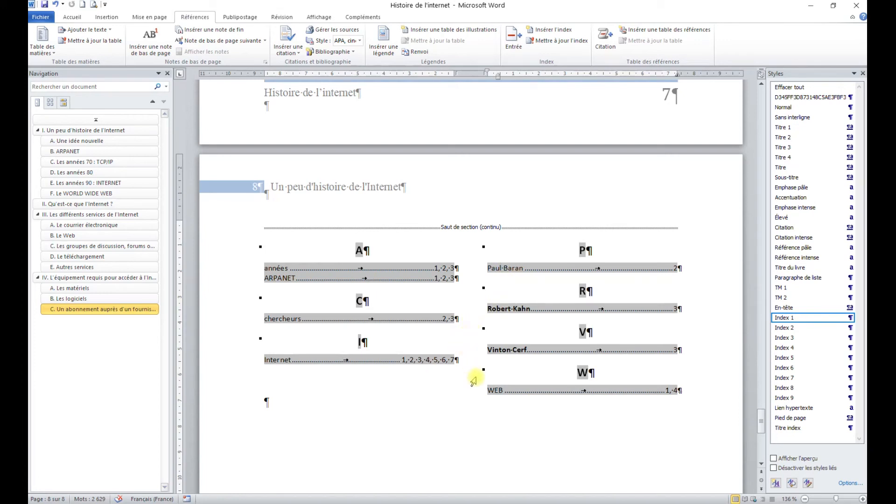
{"action": "left_click", "coordinate": [498, 396]}
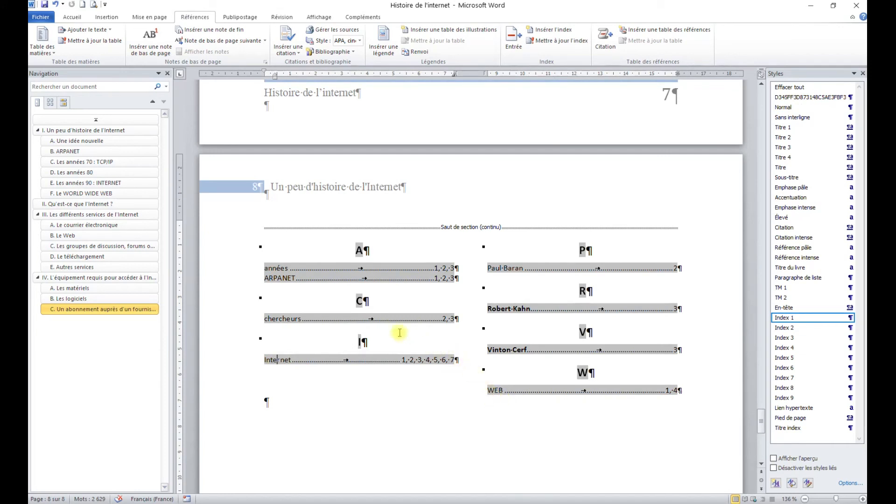
{"action": "double_click", "coordinate": [269, 279]}
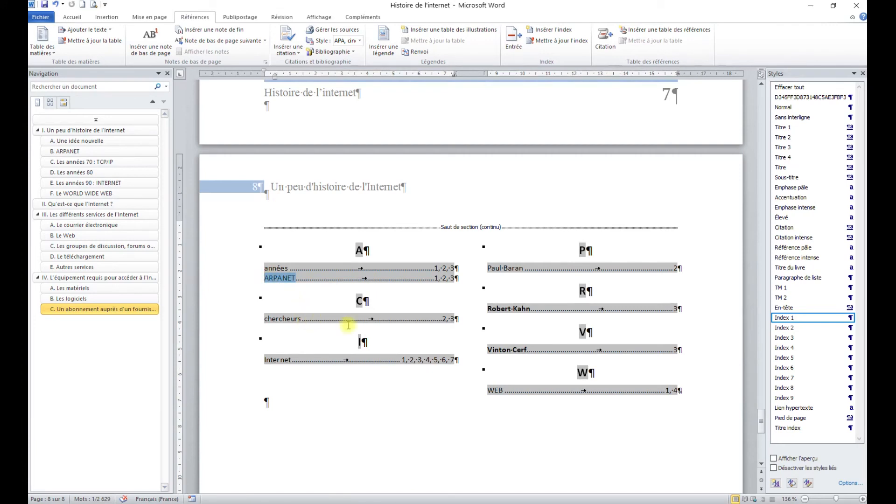
{"action": "left_click", "coordinate": [437, 413]}
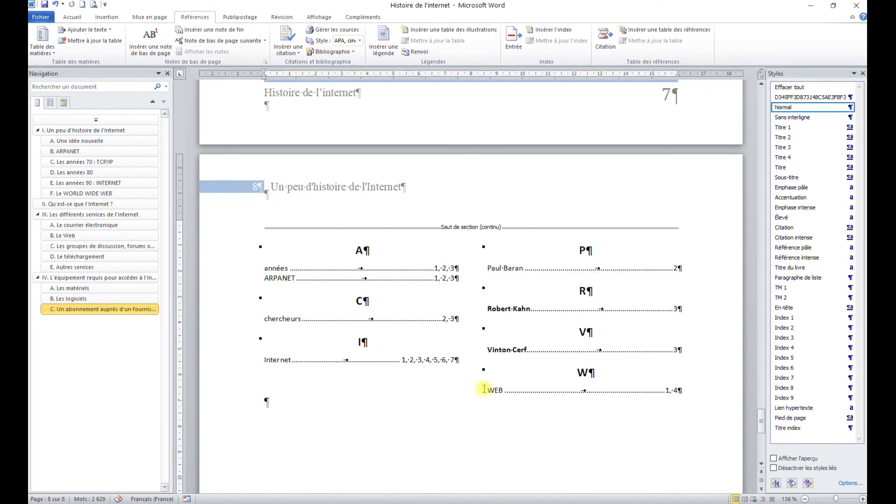
- Examine the body text from page 7 back to section II, noting where the XE index entry fields appear
{"action": "scroll", "coordinate": [474, 371], "scroll_direction": "up", "scroll_amount": 3}
{"action": "scroll", "coordinate": [476, 371], "scroll_direction": "up", "scroll_amount": 4}
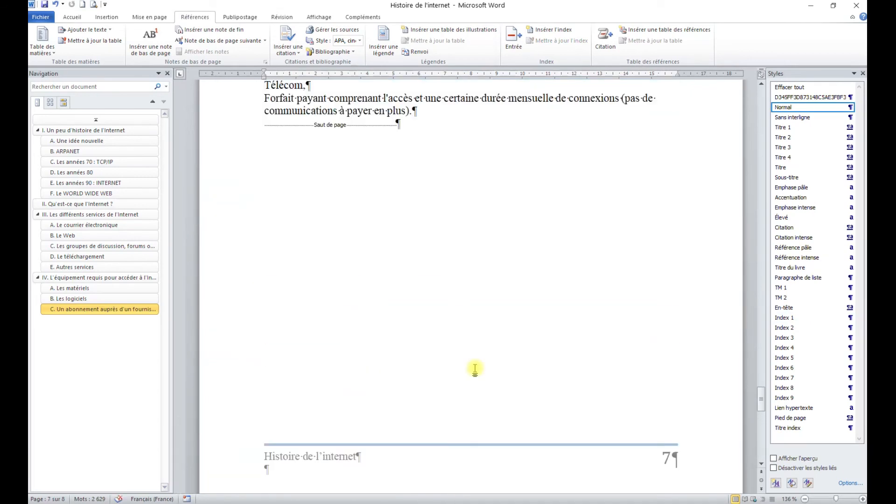
{"action": "scroll", "coordinate": [466, 355], "scroll_direction": "up", "scroll_amount": 7}
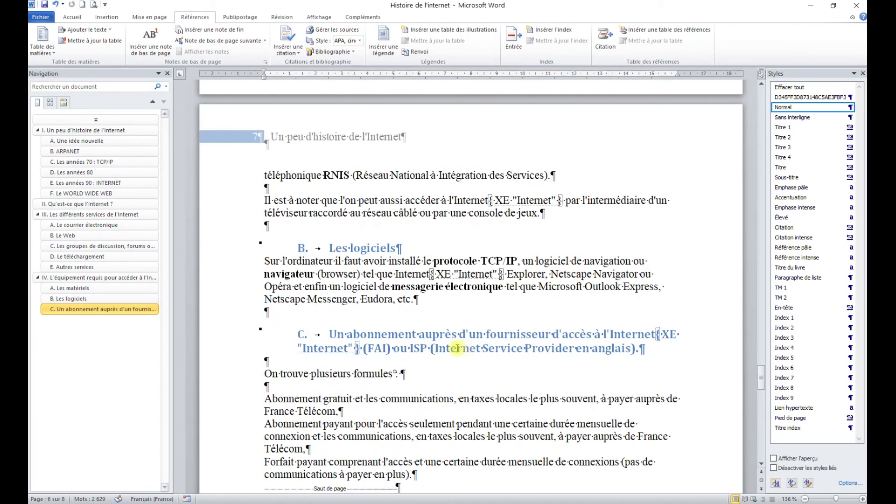
{"action": "scroll", "coordinate": [457, 348], "scroll_direction": "up", "scroll_amount": 3}
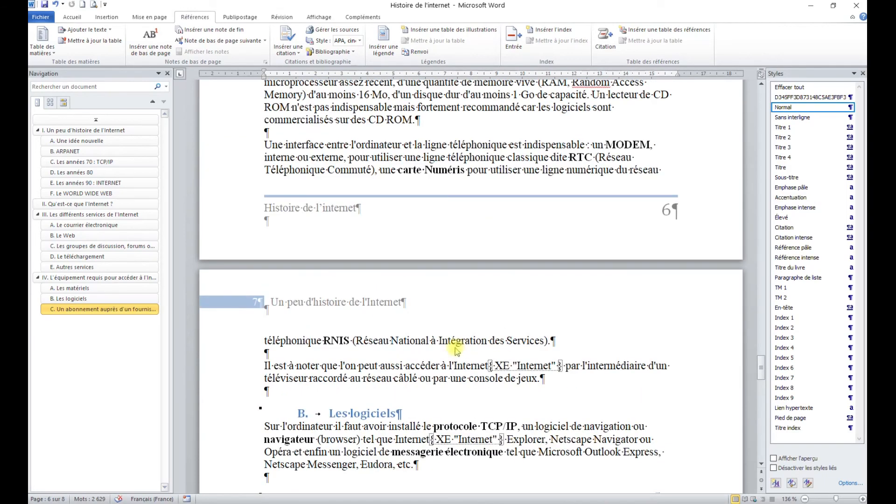
{"action": "scroll", "coordinate": [457, 351], "scroll_direction": "up", "scroll_amount": 5}
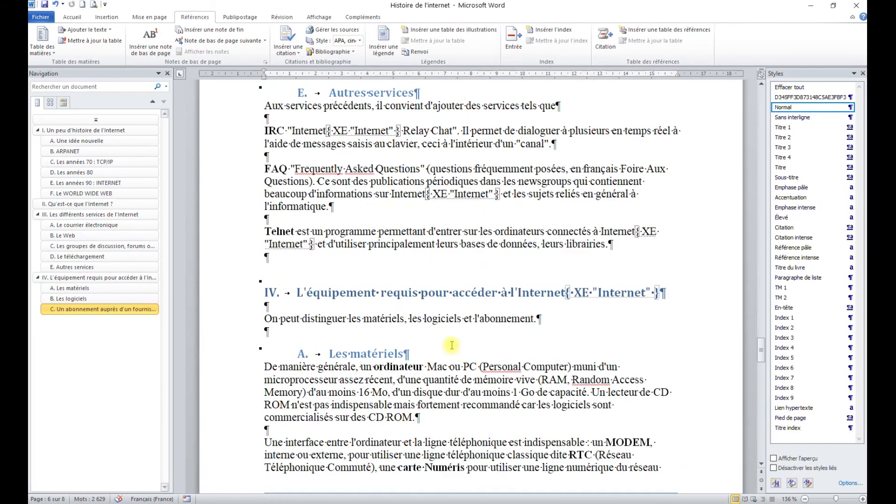
{"action": "scroll", "coordinate": [452, 345], "scroll_direction": "up", "scroll_amount": 10}
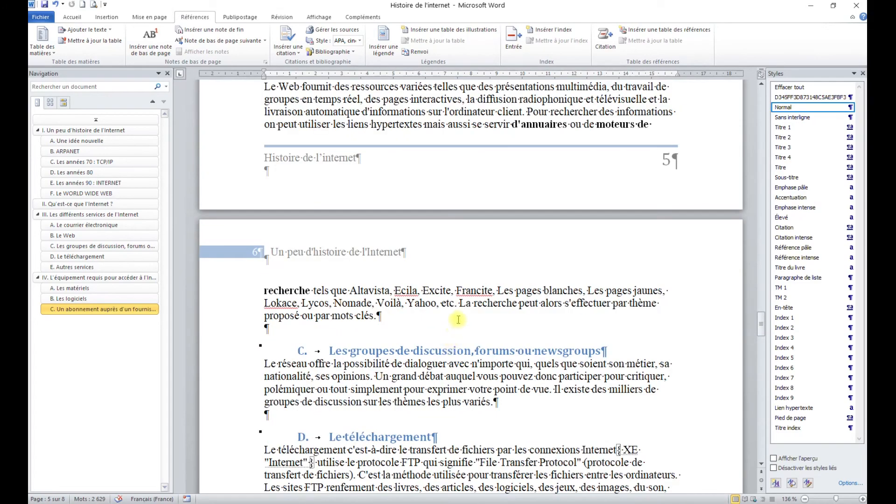
{"action": "scroll", "coordinate": [460, 317], "scroll_direction": "up", "scroll_amount": 7}
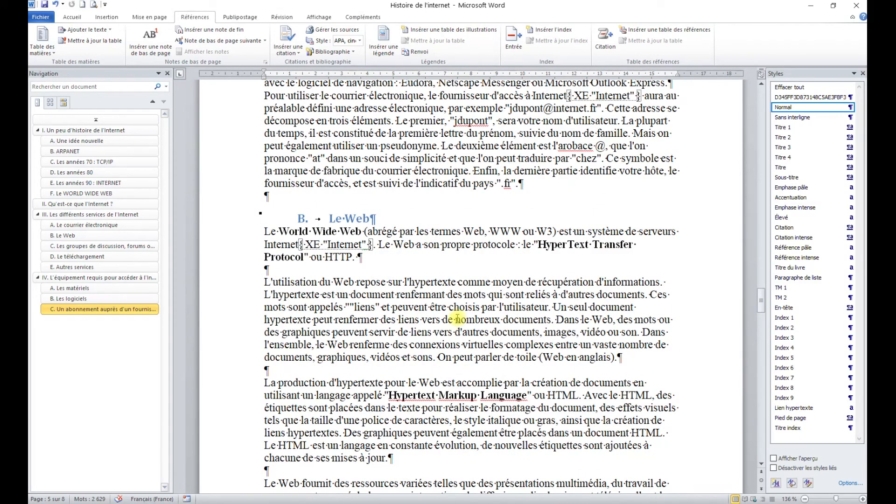
{"action": "scroll", "coordinate": [457, 319], "scroll_direction": "up", "scroll_amount": 8}
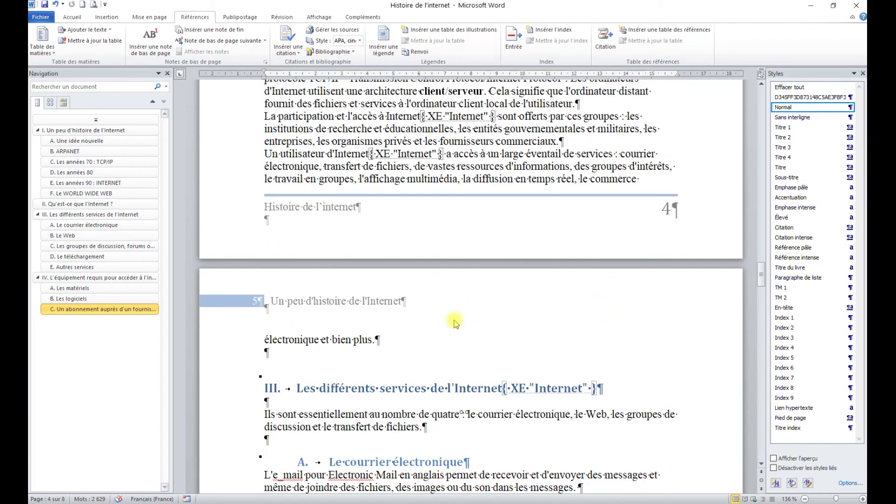
{"action": "scroll", "coordinate": [456, 323], "scroll_direction": "up", "scroll_amount": 3}
{"action": "scroll", "coordinate": [455, 322], "scroll_direction": "down", "scroll_amount": 7}
{"action": "scroll", "coordinate": [454, 321], "scroll_direction": "up", "scroll_amount": 3}
{"action": "scroll", "coordinate": [454, 321], "scroll_direction": "up", "scroll_amount": 4}
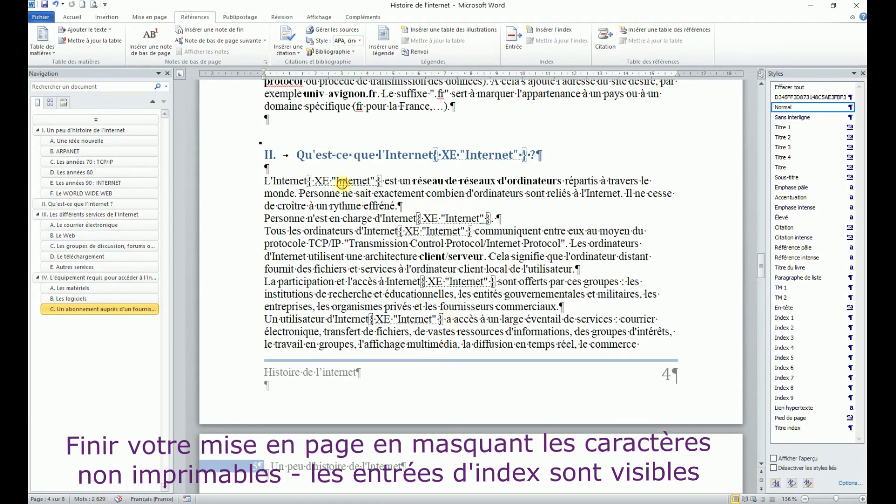
- Select the XE "Internet" field in section II's first sentence and hide the non-printing characters throughout the document
{"action": "left_click", "coordinate": [341, 182]}
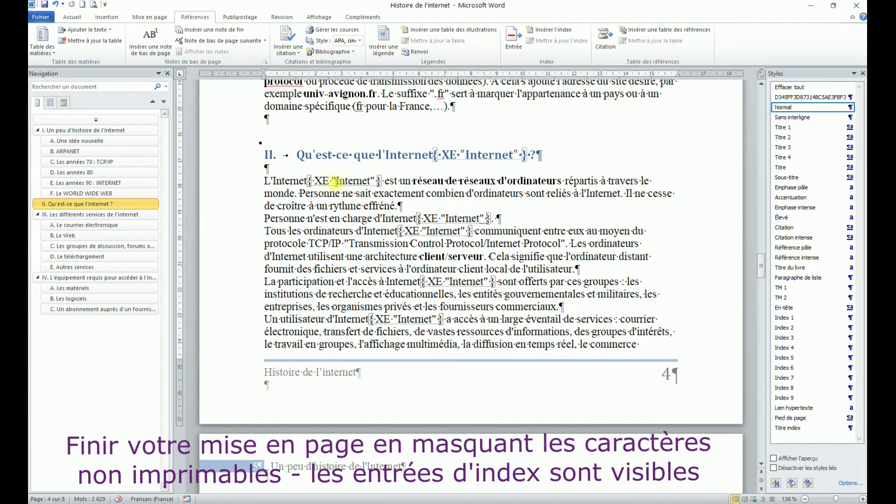
{"action": "left_click", "coordinate": [308, 182]}
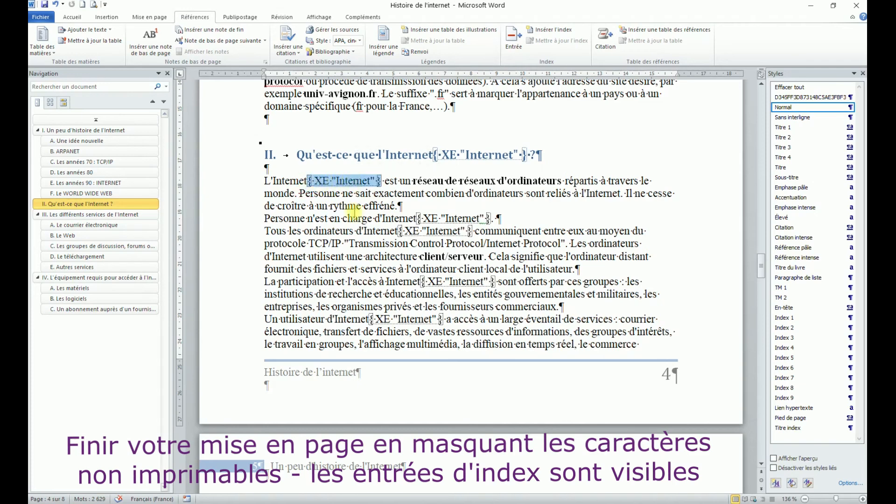
{"action": "left_click", "coordinate": [72, 17]}
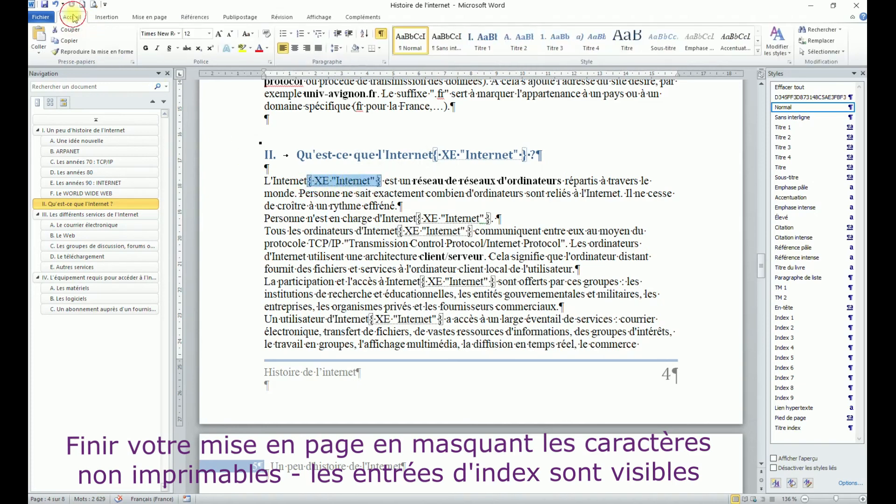
{"action": "left_click", "coordinate": [381, 36]}
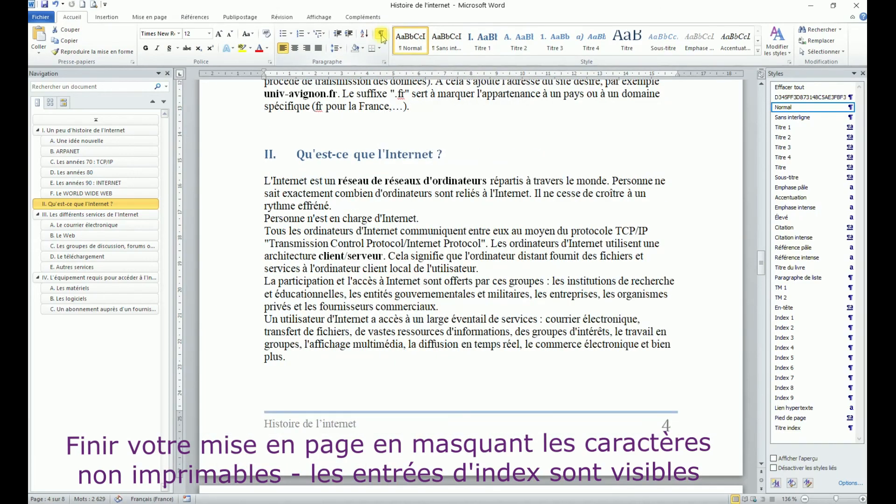
- Review the clean layout from the table of contents on page 1 through section II on page 4
{"action": "scroll", "coordinate": [403, 183], "scroll_direction": "up", "scroll_amount": 2}
{"action": "left_click_drag", "start_coordinate": [762, 260], "coordinate": [763, 68]}
{"action": "left_click", "coordinate": [609, 173]}
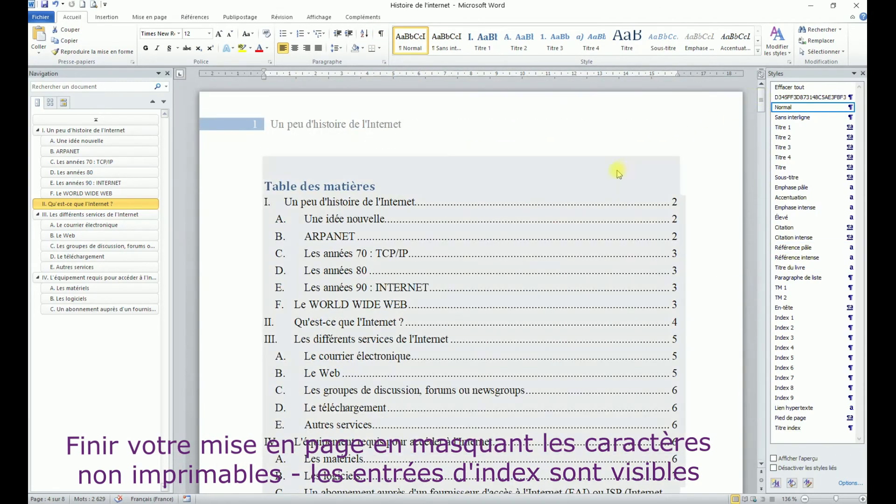
{"action": "scroll", "coordinate": [578, 169], "scroll_direction": "down", "scroll_amount": 2}
{"action": "scroll", "coordinate": [587, 209], "scroll_direction": "down", "scroll_amount": 4}
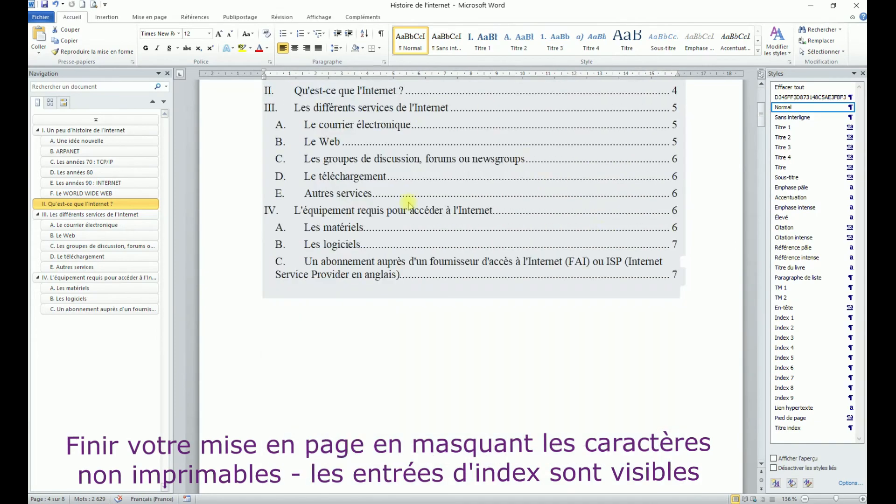
{"action": "scroll", "coordinate": [409, 227], "scroll_direction": "down", "scroll_amount": 15}
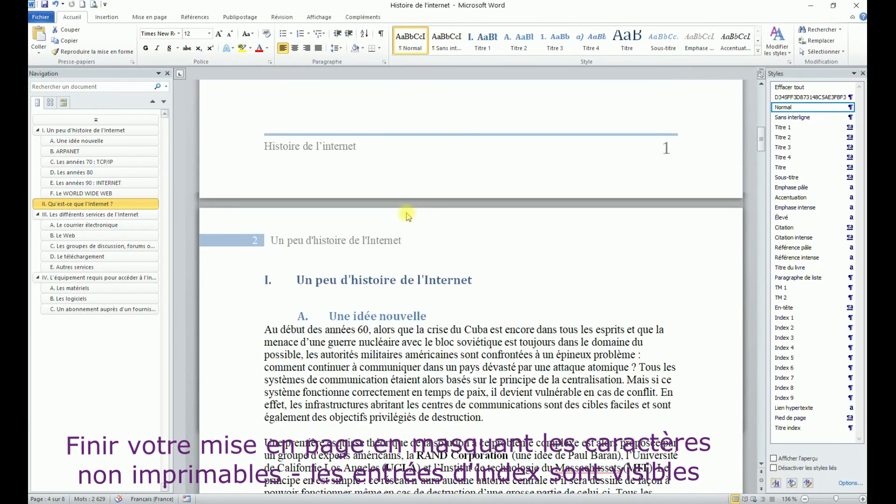
{"action": "scroll", "coordinate": [407, 211], "scroll_direction": "down", "scroll_amount": 3}
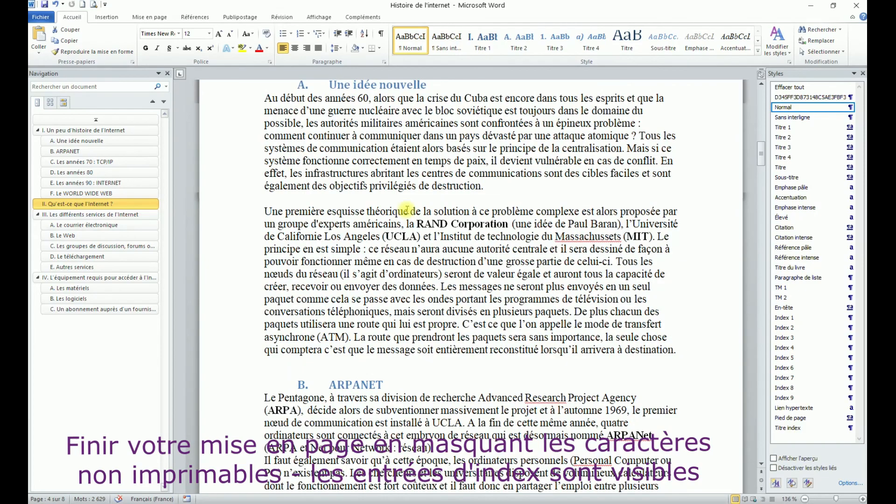
{"action": "scroll", "coordinate": [407, 210], "scroll_direction": "down", "scroll_amount": 4}
{"action": "scroll", "coordinate": [408, 210], "scroll_direction": "down", "scroll_amount": 13}
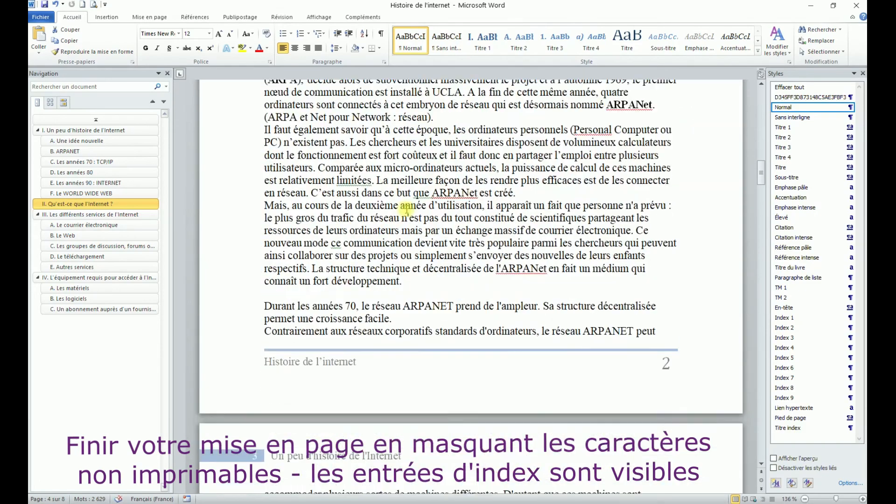
{"action": "scroll", "coordinate": [406, 208], "scroll_direction": "down", "scroll_amount": 15}
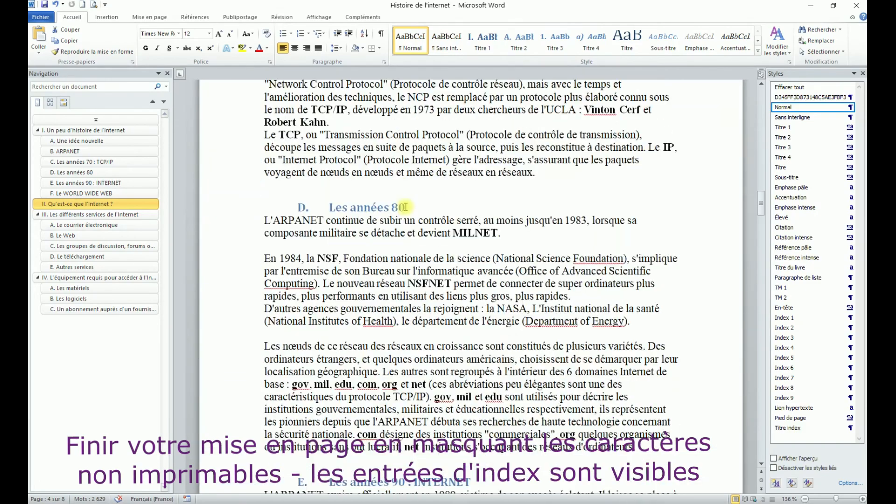
{"action": "scroll", "coordinate": [405, 204], "scroll_direction": "down", "scroll_amount": 16}
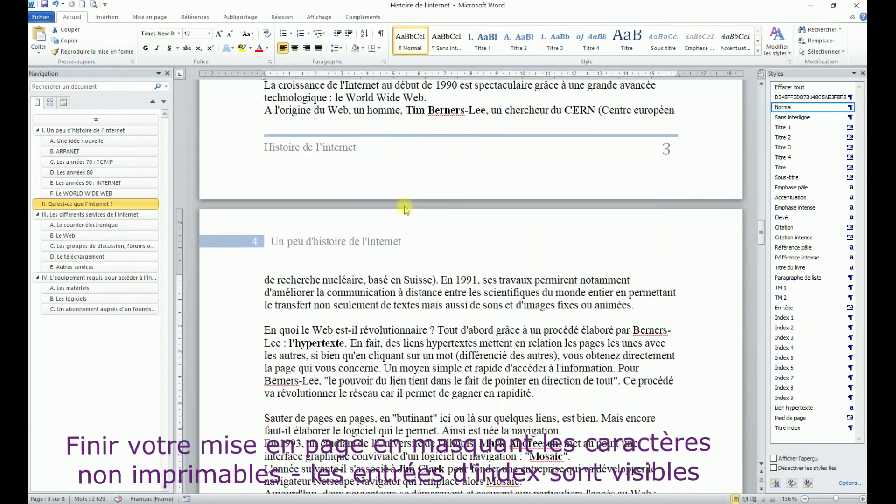
{"action": "scroll", "coordinate": [403, 207], "scroll_direction": "down", "scroll_amount": 9}
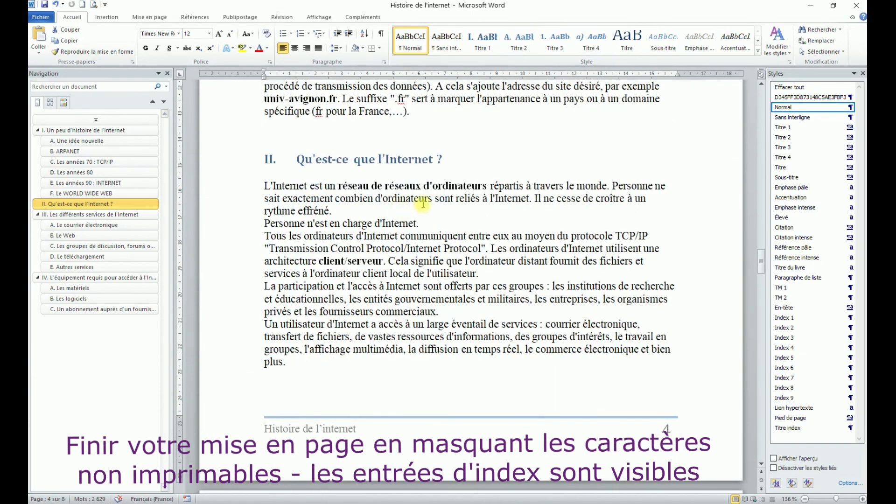
{"action": "scroll", "coordinate": [401, 208], "scroll_direction": "up", "scroll_amount": 12}
{"action": "scroll", "coordinate": [425, 203], "scroll_direction": "up", "scroll_amount": 5}
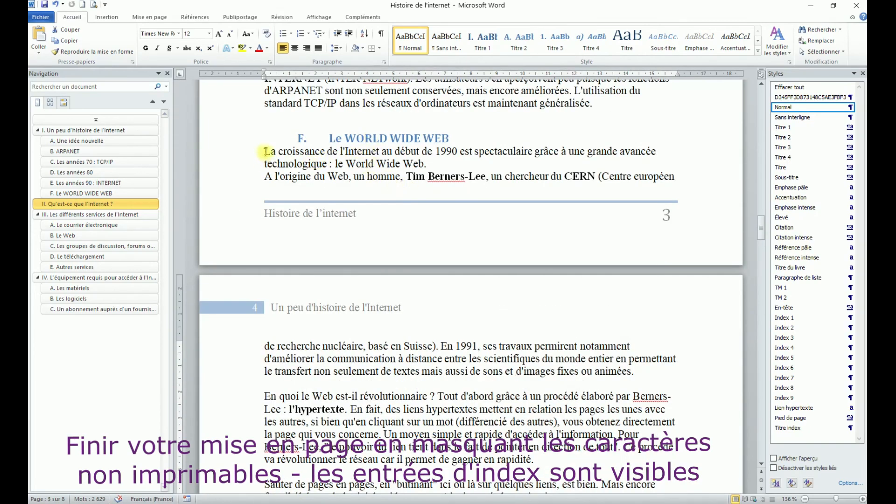
- Select the first line under "Le WORLD WIDE WEB" and proofread the headings and page layout from there through page 7
{"action": "left_click", "coordinate": [242, 153]}
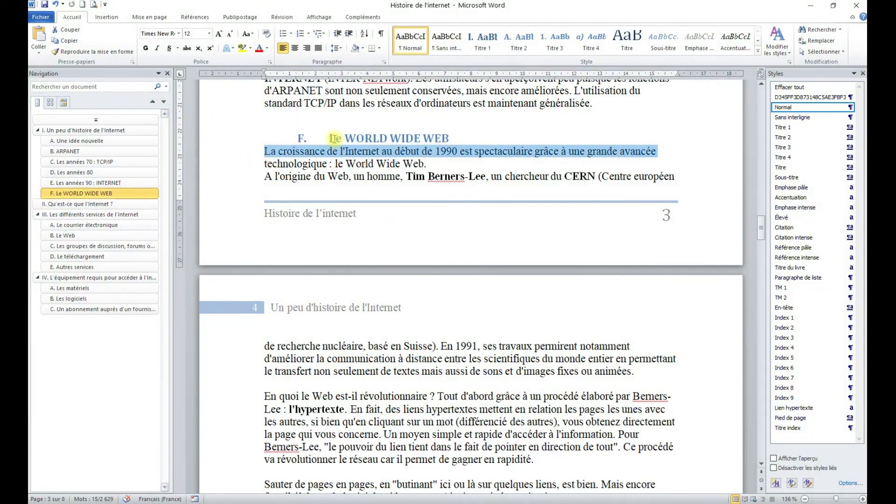
{"action": "scroll", "coordinate": [374, 199], "scroll_direction": "down", "scroll_amount": 12}
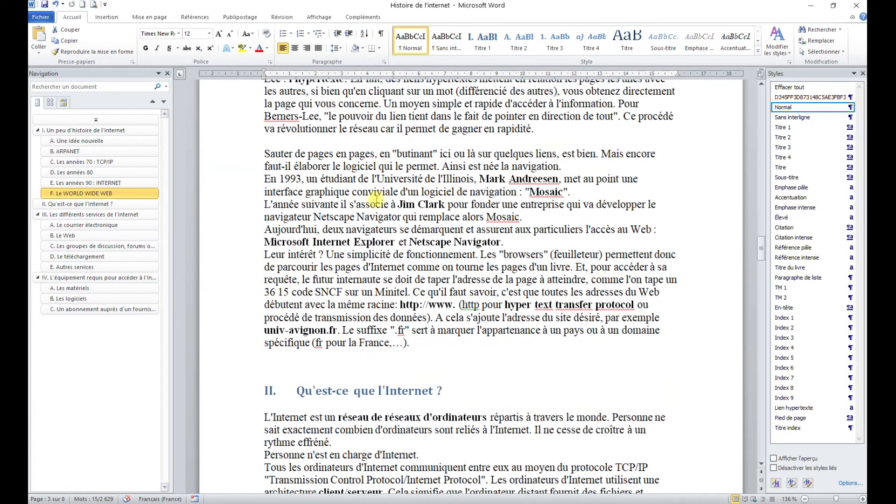
{"action": "scroll", "coordinate": [376, 200], "scroll_direction": "down", "scroll_amount": 12}
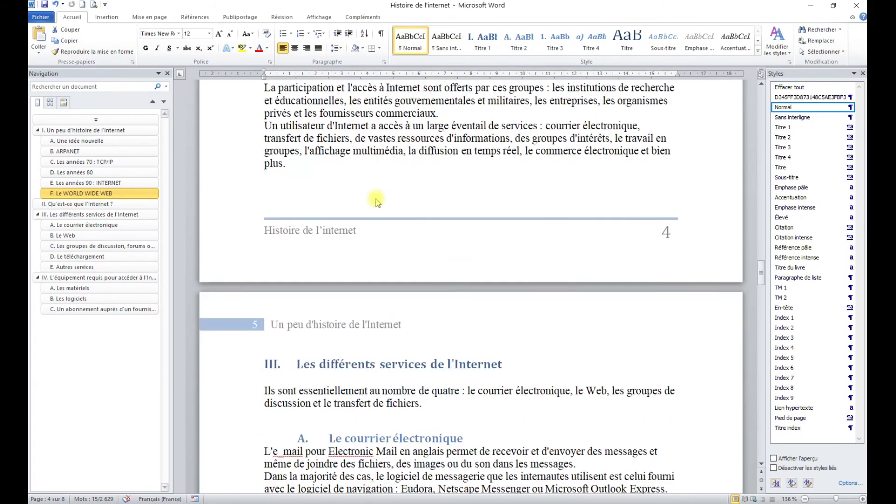
{"action": "scroll", "coordinate": [377, 201], "scroll_direction": "down", "scroll_amount": 9}
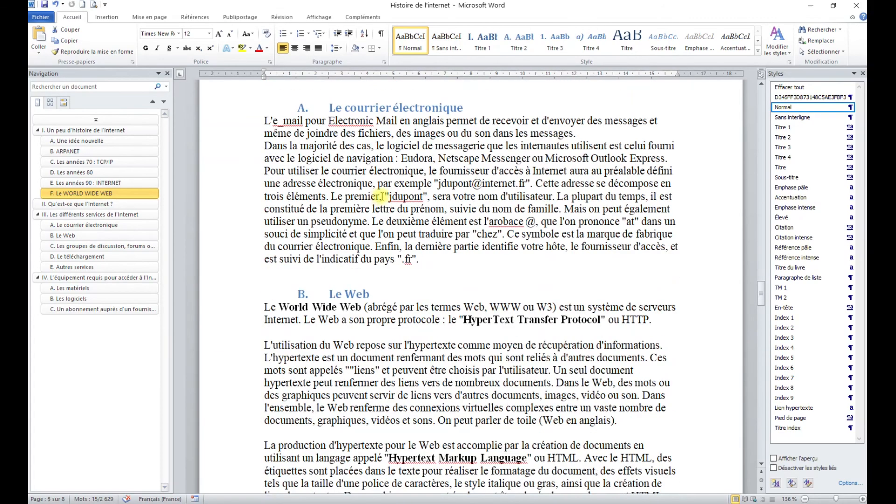
{"action": "scroll", "coordinate": [381, 196], "scroll_direction": "down", "scroll_amount": 14}
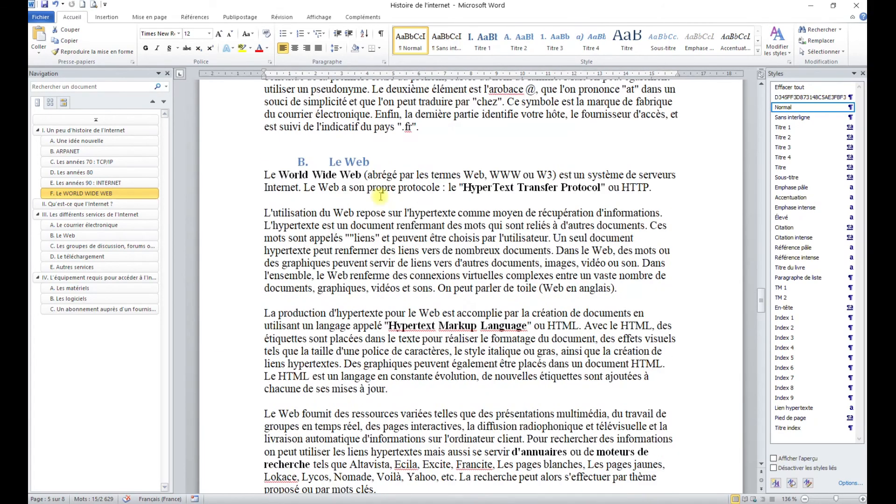
{"action": "scroll", "coordinate": [381, 196], "scroll_direction": "down", "scroll_amount": 4}
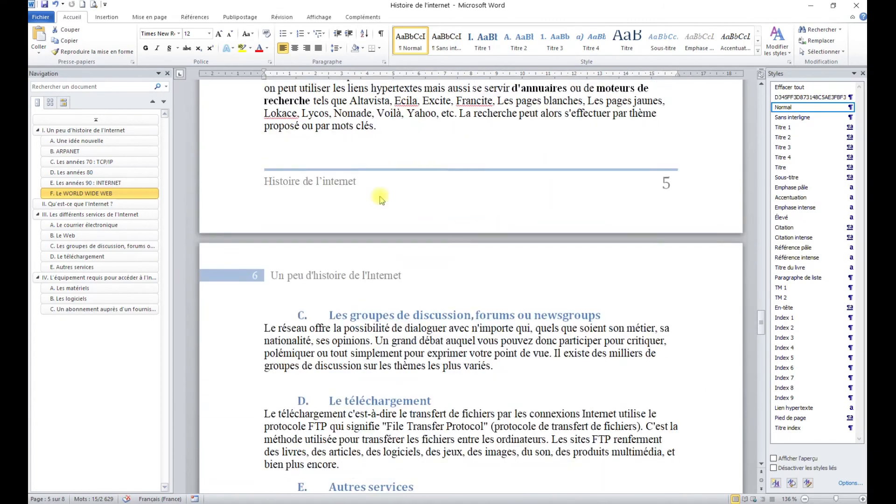
{"action": "scroll", "coordinate": [340, 267], "scroll_direction": "down", "scroll_amount": 4}
{"action": "scroll", "coordinate": [341, 267], "scroll_direction": "down", "scroll_amount": 9}
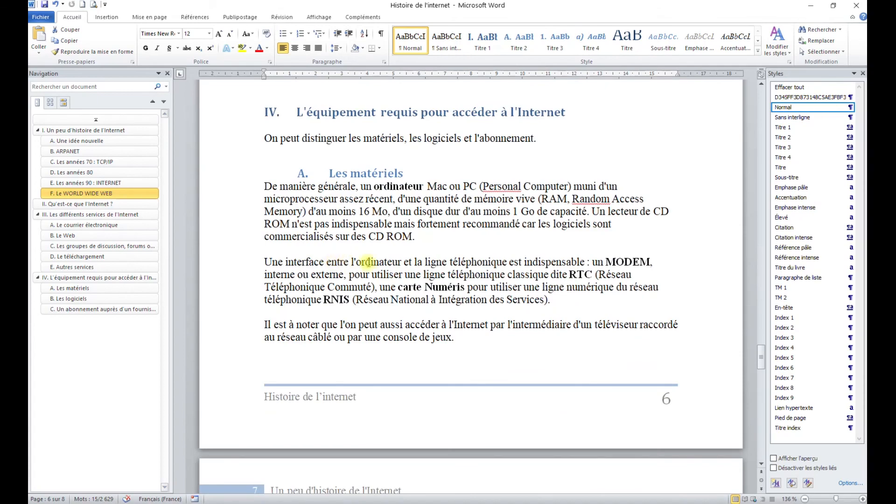
{"action": "scroll", "coordinate": [374, 266], "scroll_direction": "down", "scroll_amount": 8}
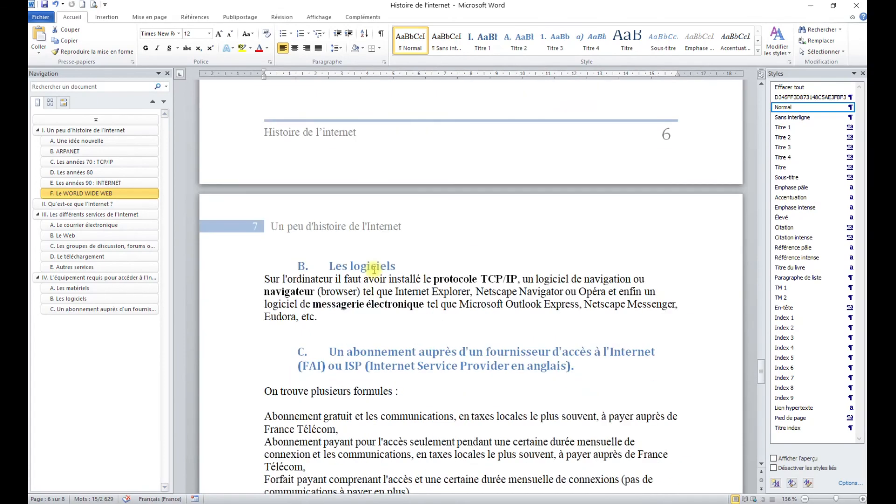
{"action": "scroll", "coordinate": [374, 269], "scroll_direction": "down", "scroll_amount": 5}
{"action": "scroll", "coordinate": [468, 337], "scroll_direction": "down", "scroll_amount": 6}
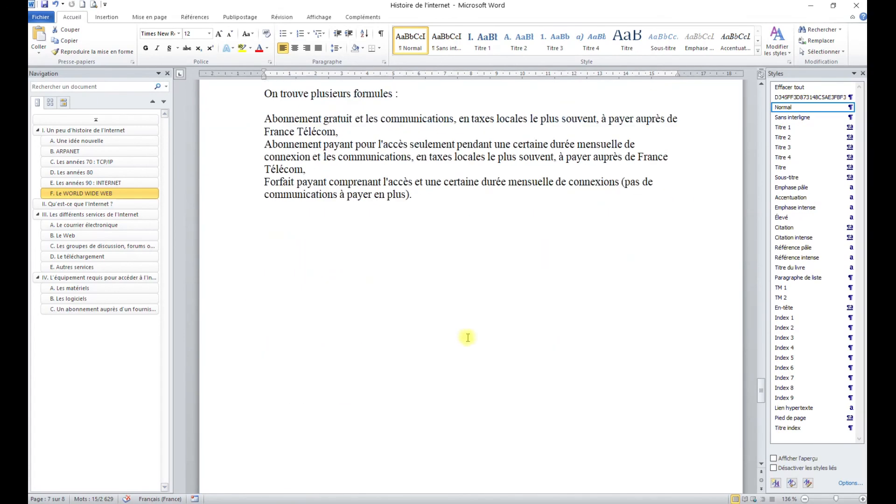
- Apply the Titre 3 style to the three subscription paragraphs below "On trouve plusieurs formules" on page 7
{"action": "scroll", "coordinate": [468, 333], "scroll_direction": "up", "scroll_amount": 5}
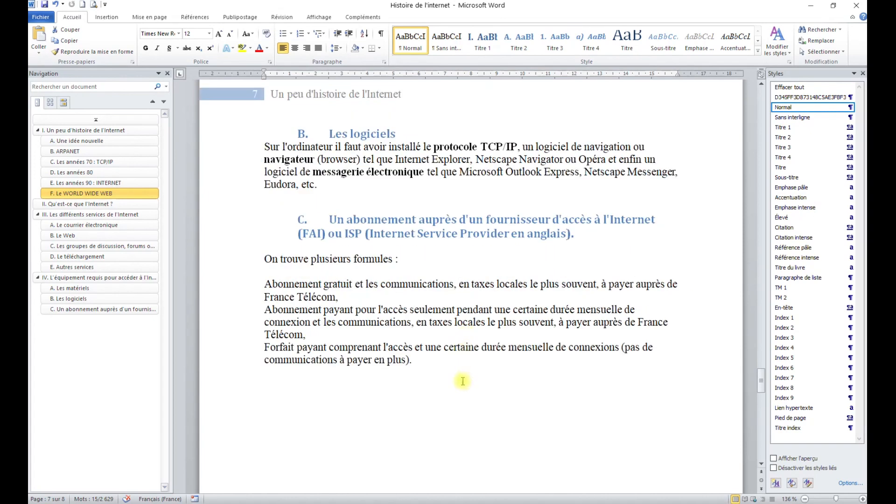
{"action": "left_click", "coordinate": [427, 360]}
{"action": "left_click_drag", "start_coordinate": [421, 357], "coordinate": [264, 284]}
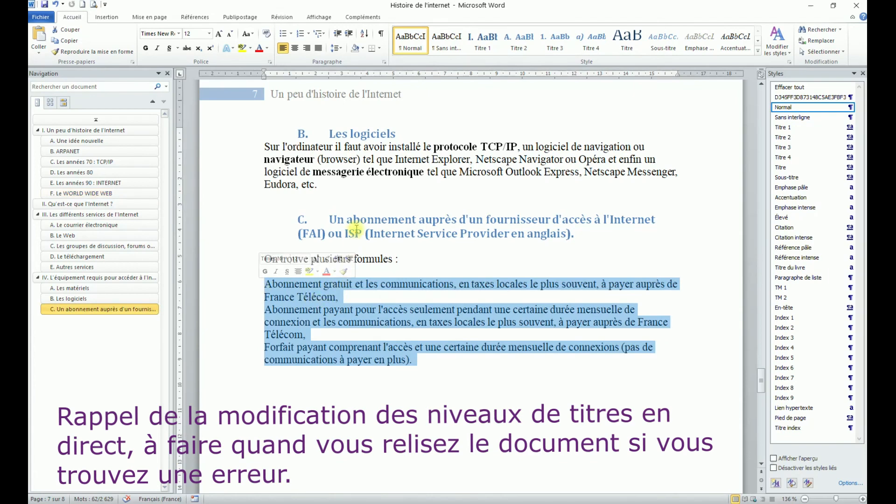
{"action": "left_click", "coordinate": [555, 45]}
{"action": "left_click", "coordinate": [509, 258]}
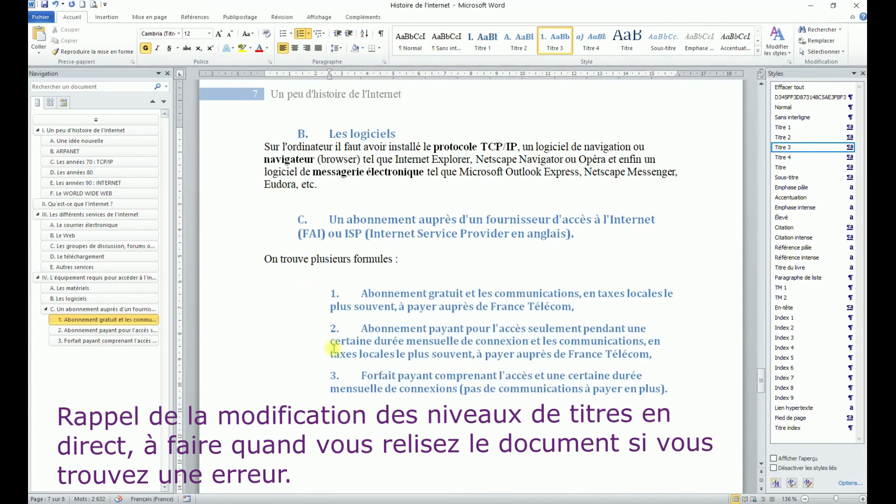
- Place the cursor in the "Abonnement gratuit" heading and display the non-printing characters again
{"action": "left_click", "coordinate": [369, 293]}
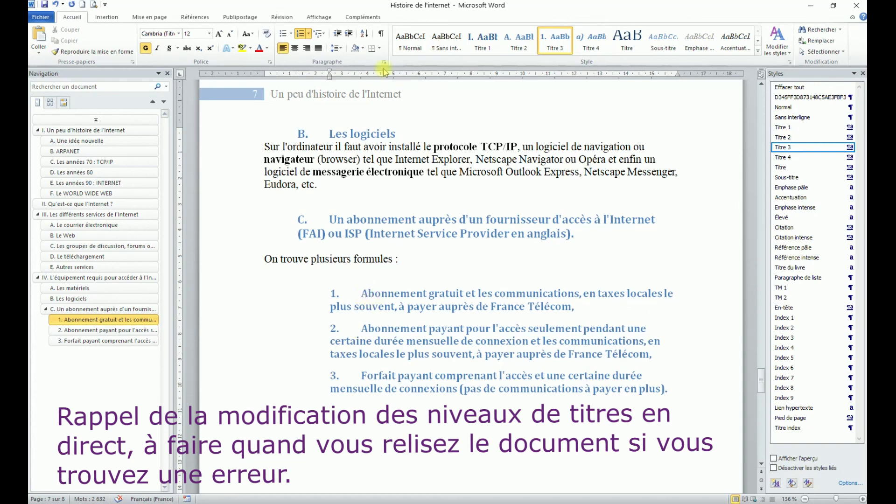
{"action": "left_click", "coordinate": [381, 34]}
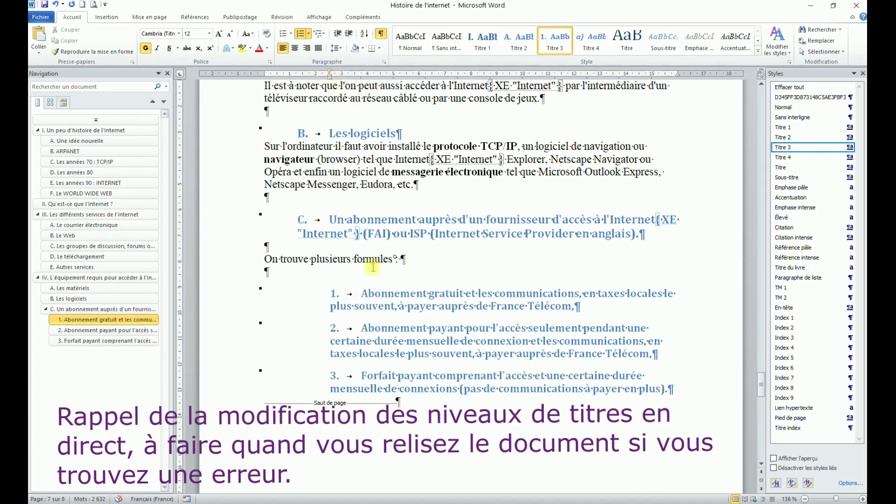
- Apply the Titre 1 style to the heading "Un abonnement auprès d'un fournisseur d'accès à l'Internet" on page 7
{"action": "left_click", "coordinate": [461, 269]}
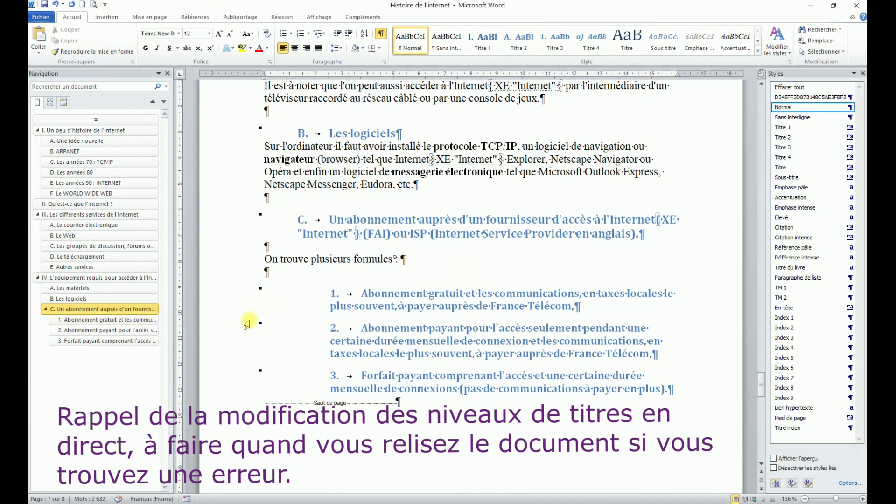
{"action": "left_click", "coordinate": [367, 230]}
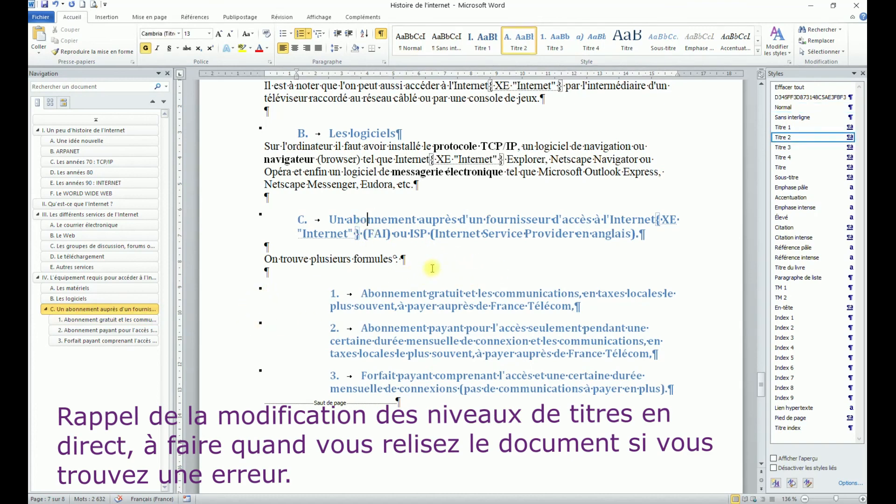
{"action": "left_click", "coordinate": [481, 40]}
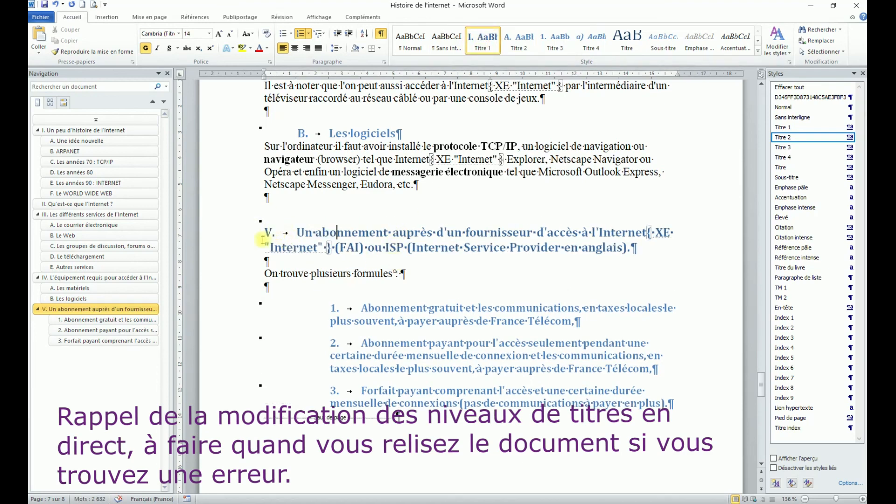
- Apply the Titre 2 style to the three subscription headings below "On trouve plusieurs formules" and place the cursor back in their parent heading
{"action": "left_click", "coordinate": [409, 309]}
{"action": "left_click_drag", "start_coordinate": [363, 308], "coordinate": [673, 404]}
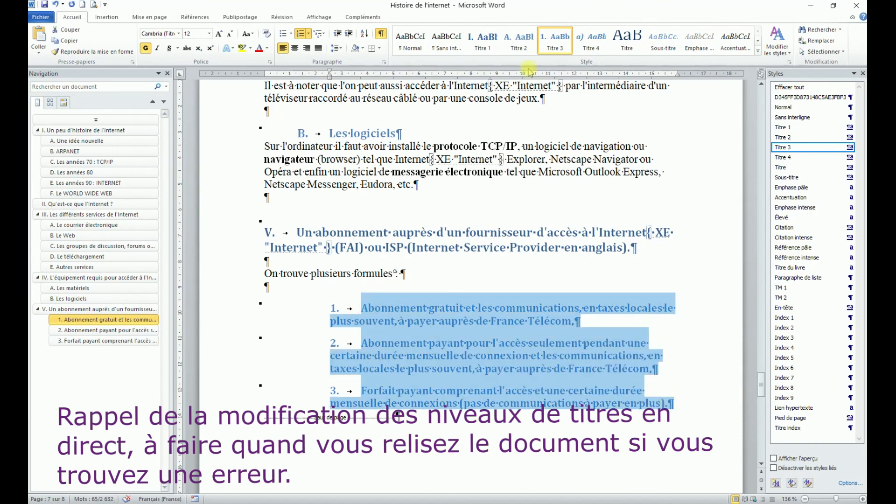
{"action": "left_click", "coordinate": [520, 49]}
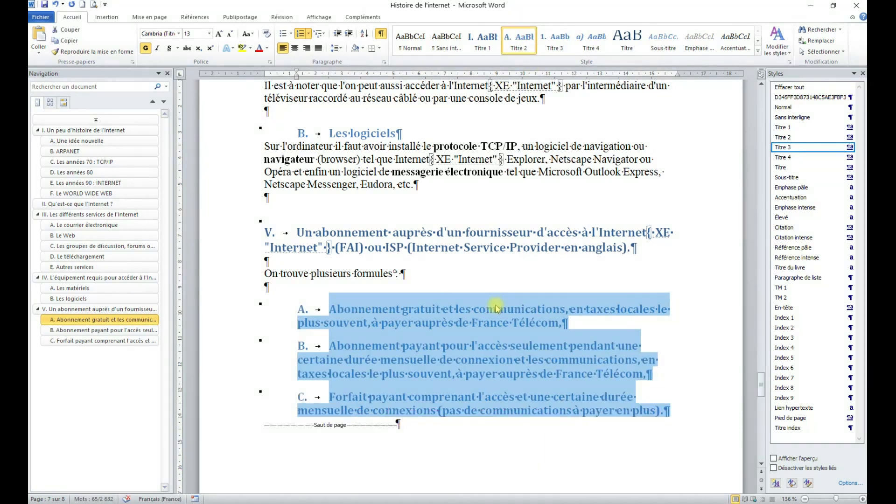
{"action": "left_click", "coordinate": [465, 280]}
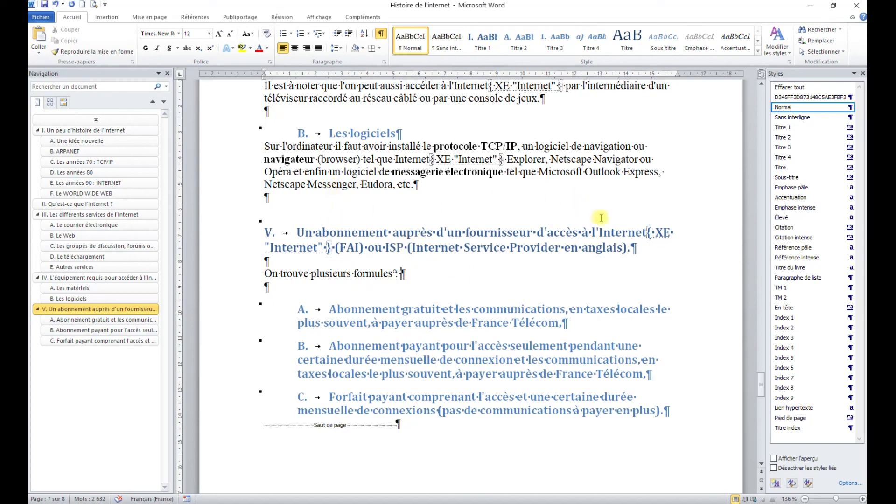
{"action": "left_click", "coordinate": [615, 233]}
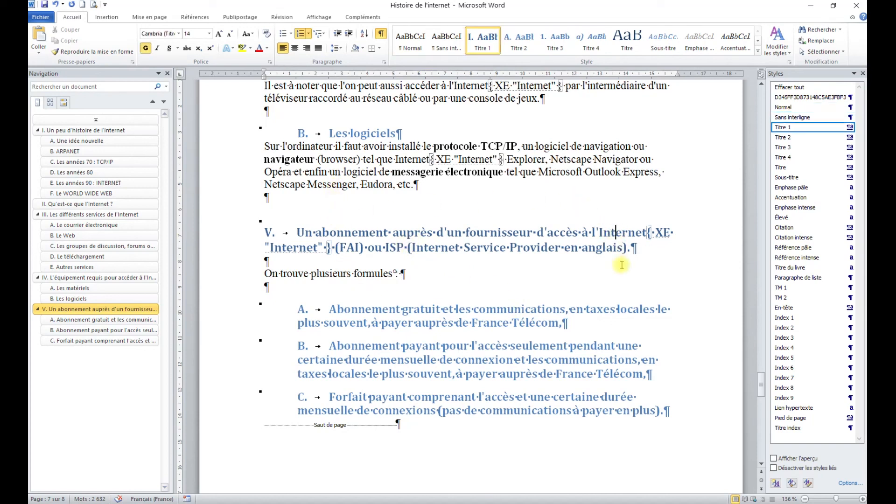